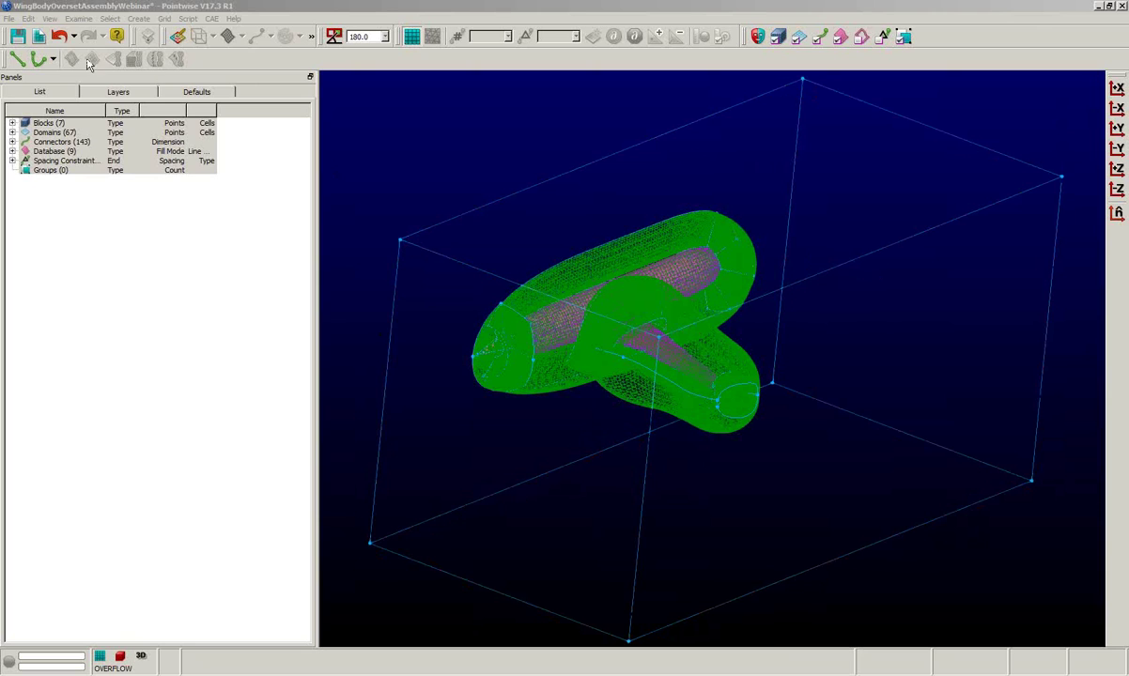
Review the boundary conditions defined for the wing-body grid without changing them.
left_click(9, 19)
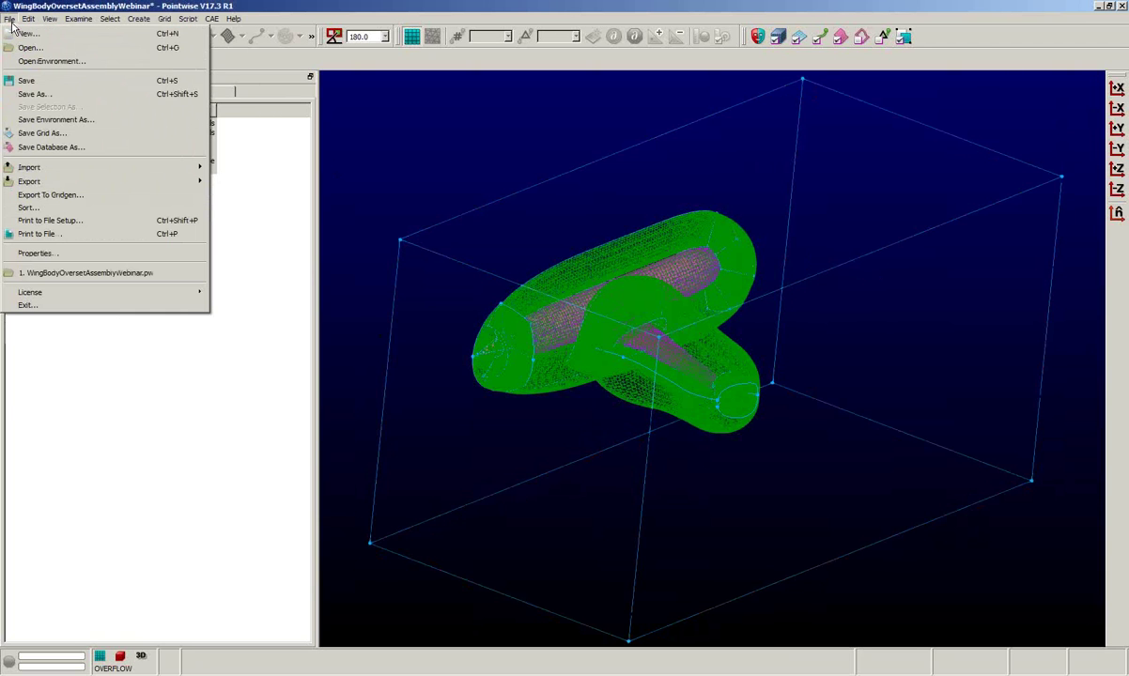
mouse_move(75, 169)
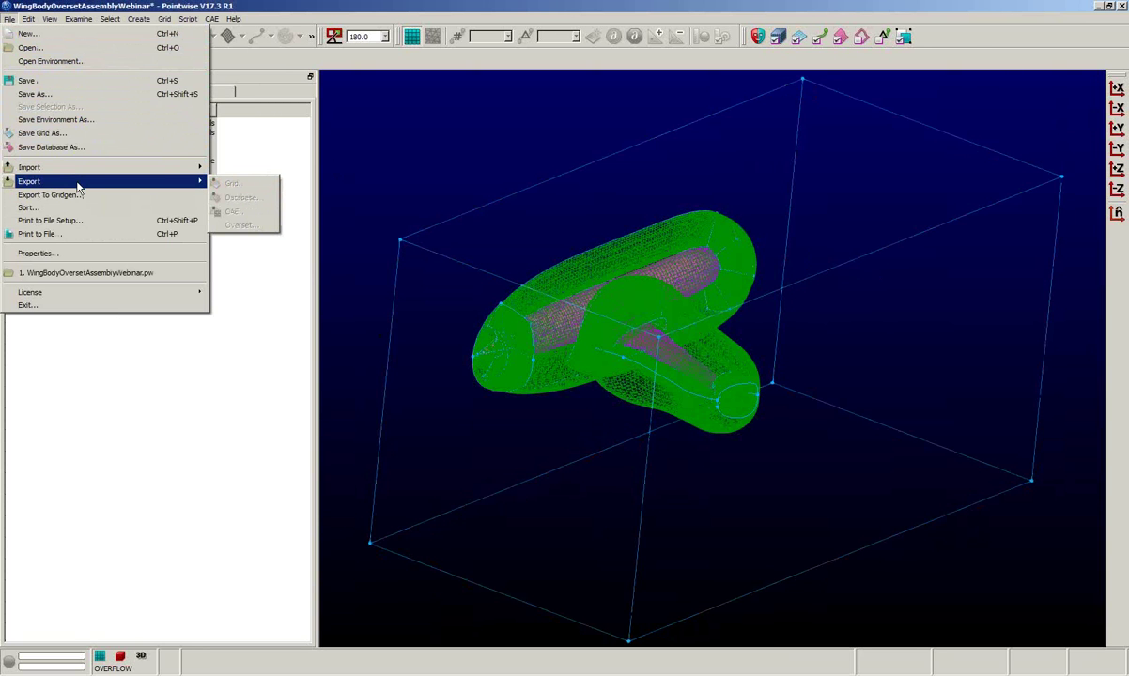
mouse_move(169, 21)
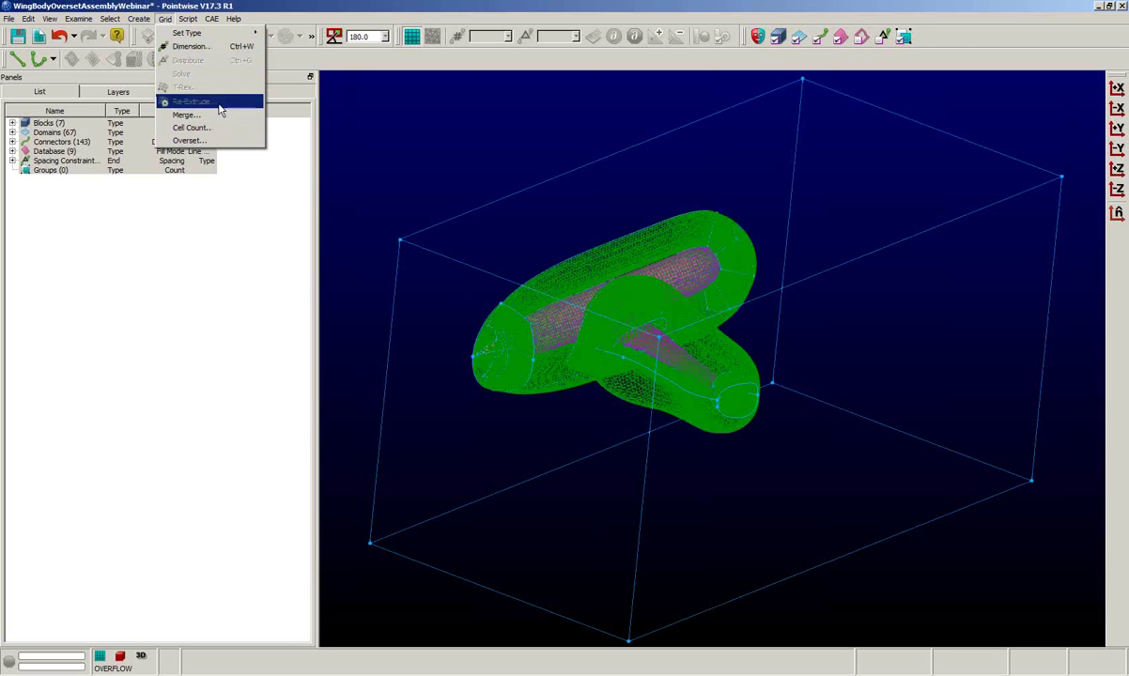
mouse_move(220, 23)
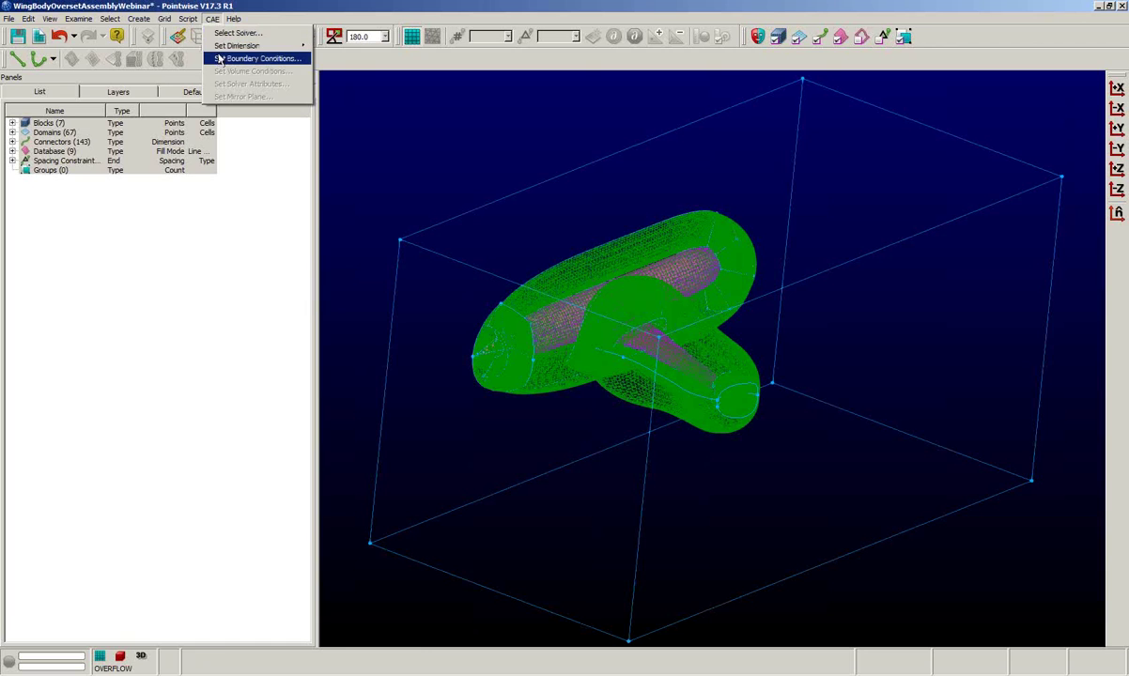
left_click(272, 58)
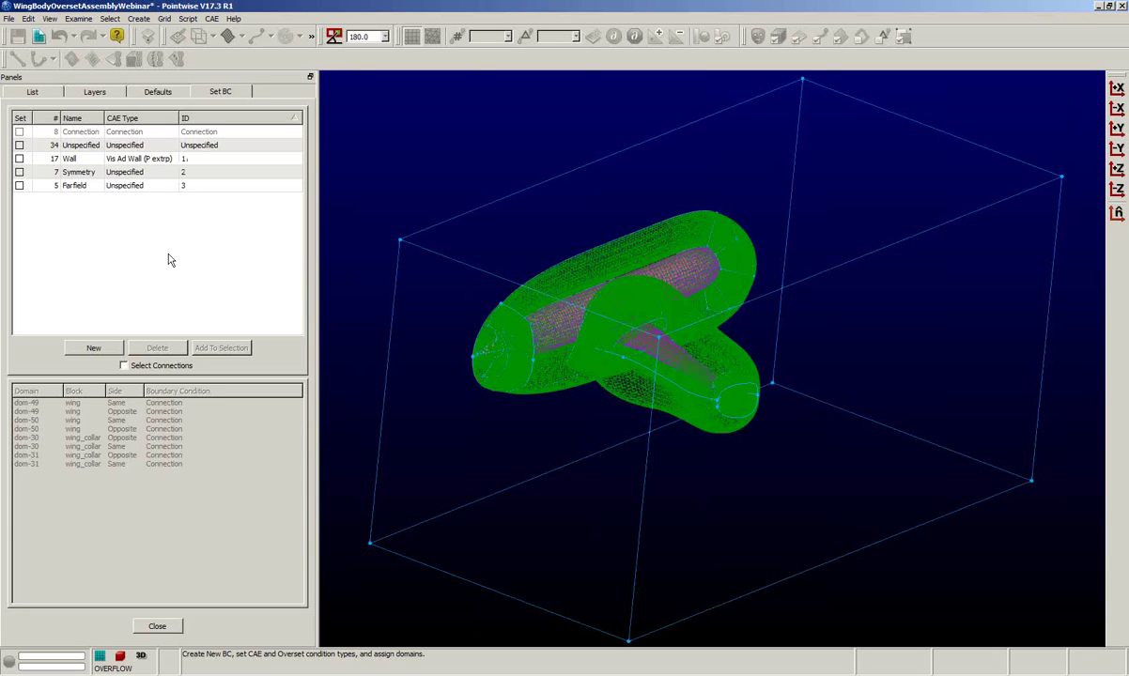
left_click(156, 626)
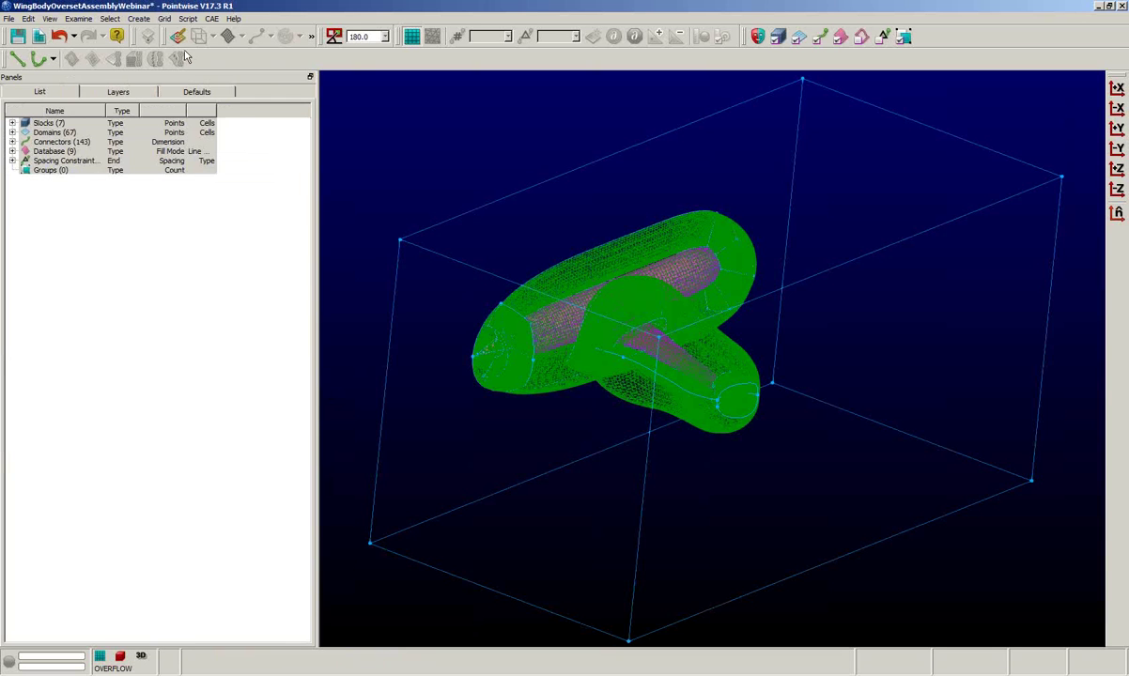
Set the overset grid assembler to PEGASUS 5, accepting the loss of existing overset boundary conditions.
left_click(165, 19)
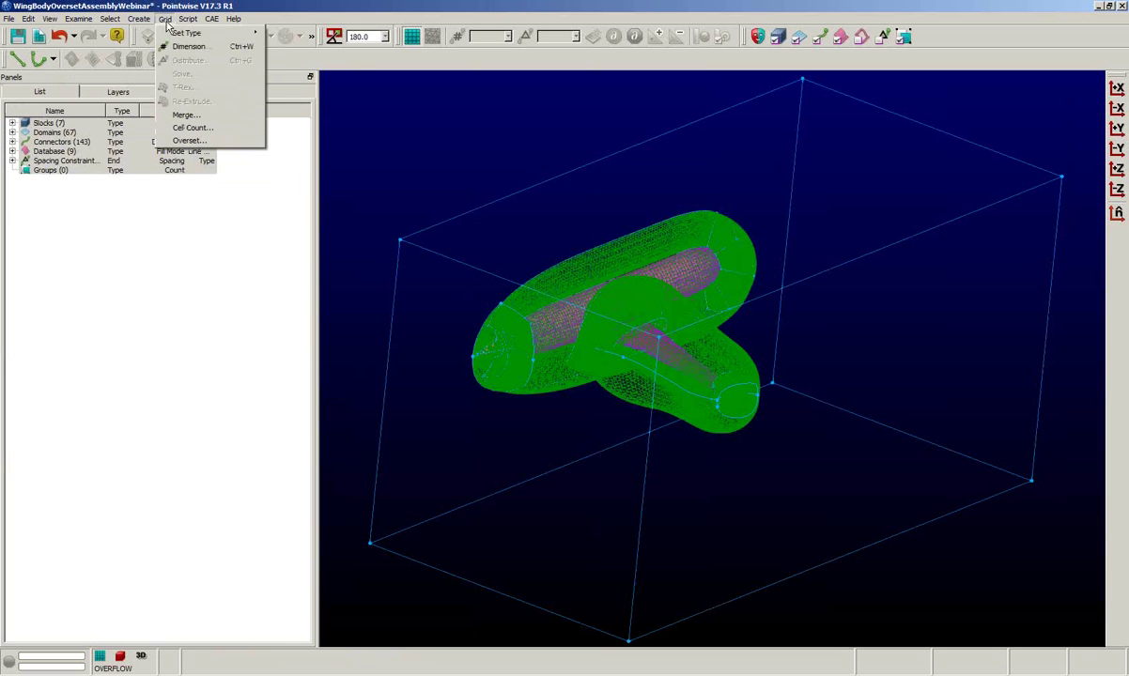
left_click(189, 140)
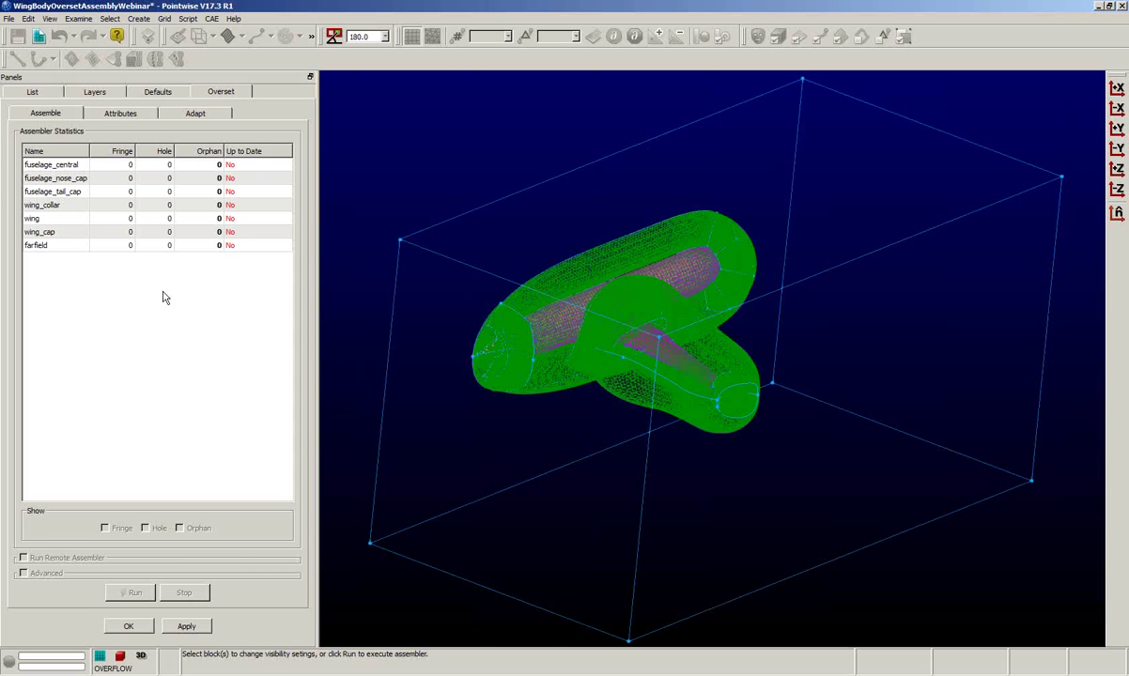
left_click(120, 113)
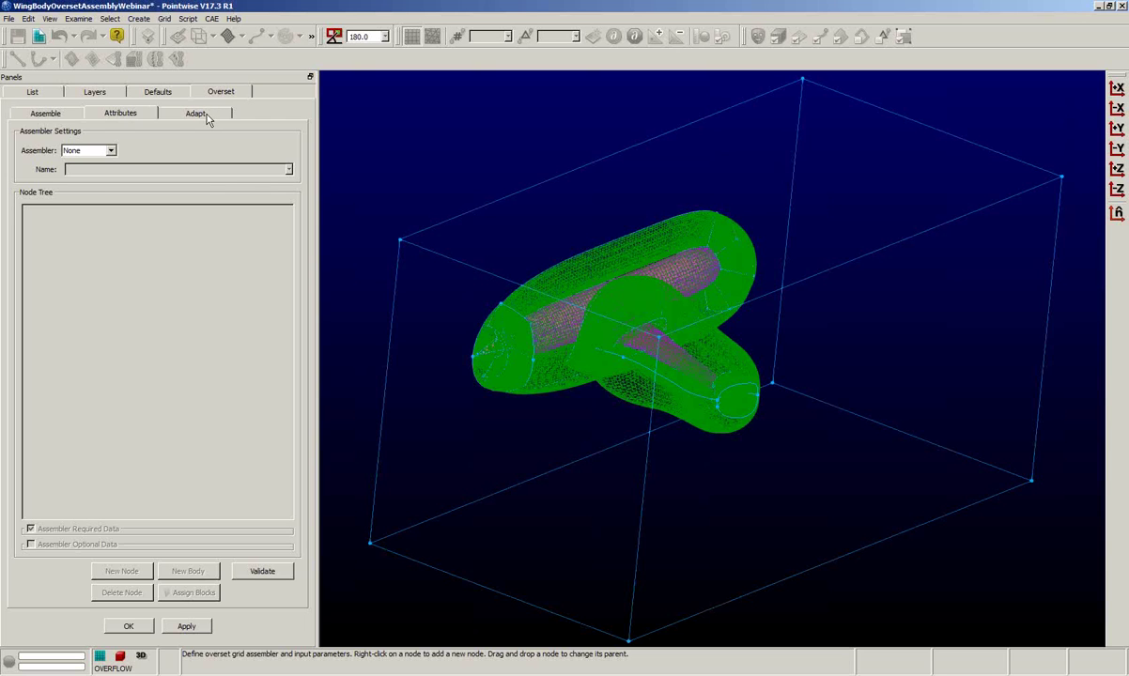
left_click(110, 151)
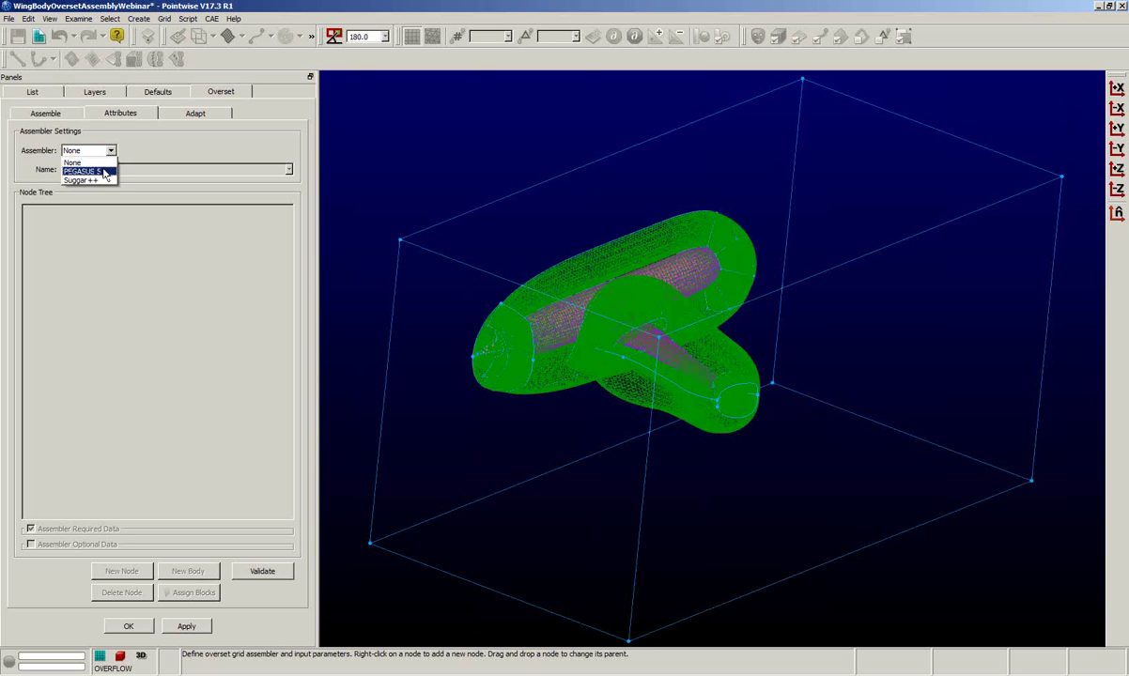
left_click(94, 170)
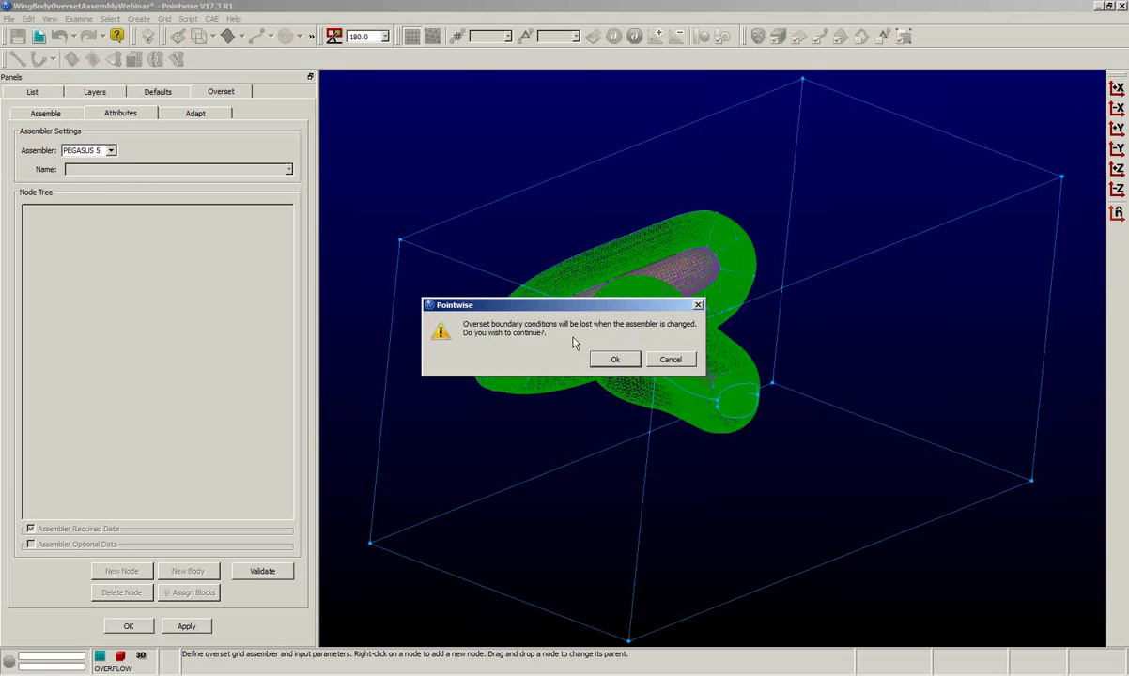
left_click(612, 363)
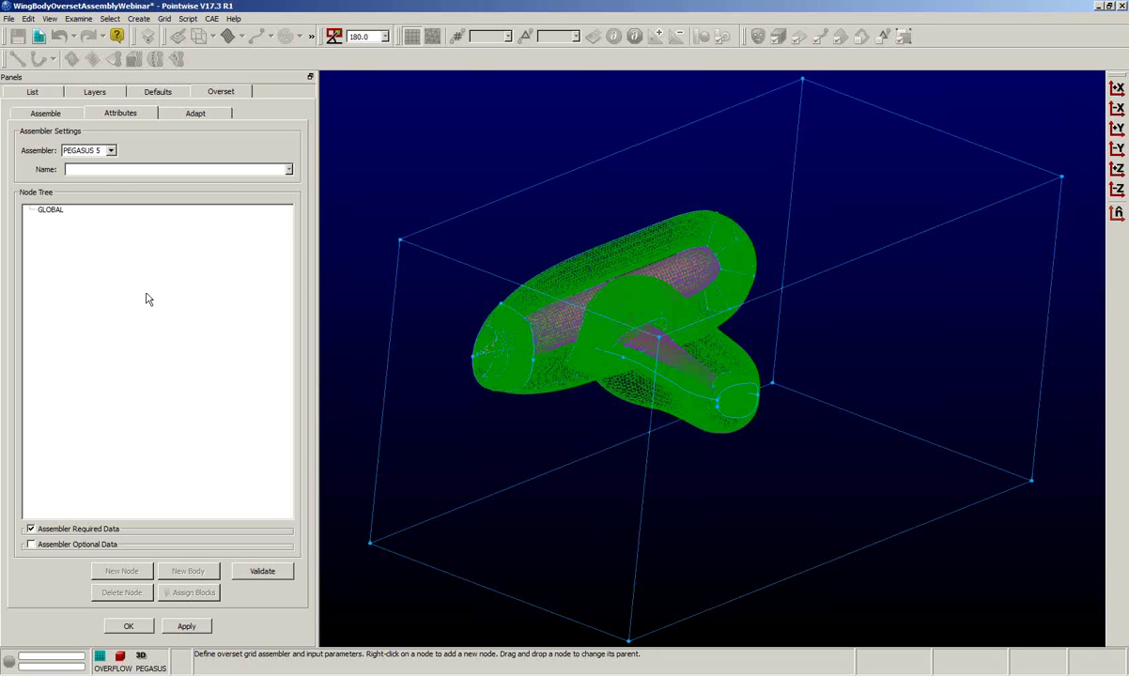
left_click(129, 627)
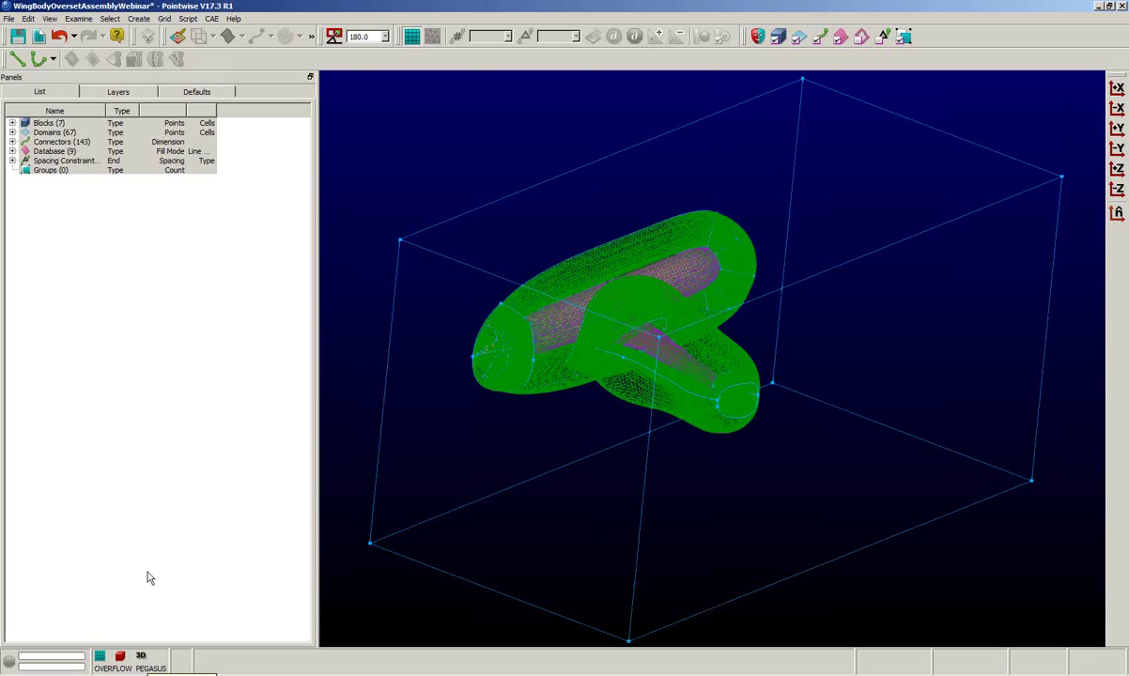
Open the boundary condition settings and widen the panel and its Overset Type column.
left_click(8, 18)
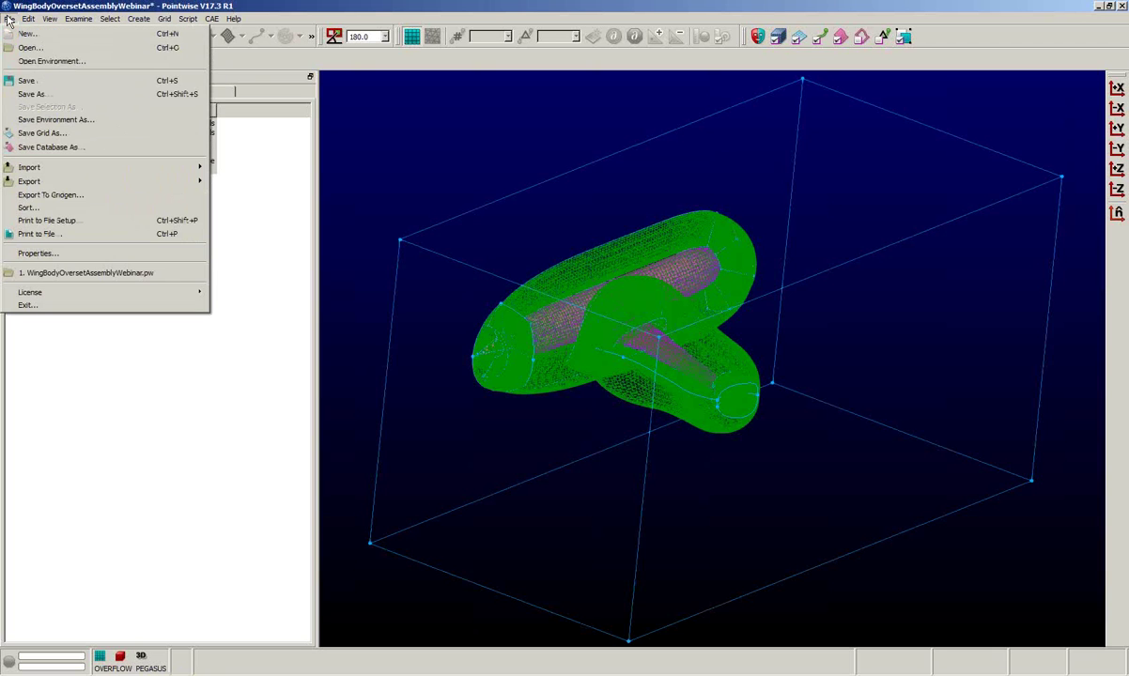
mouse_move(95, 168)
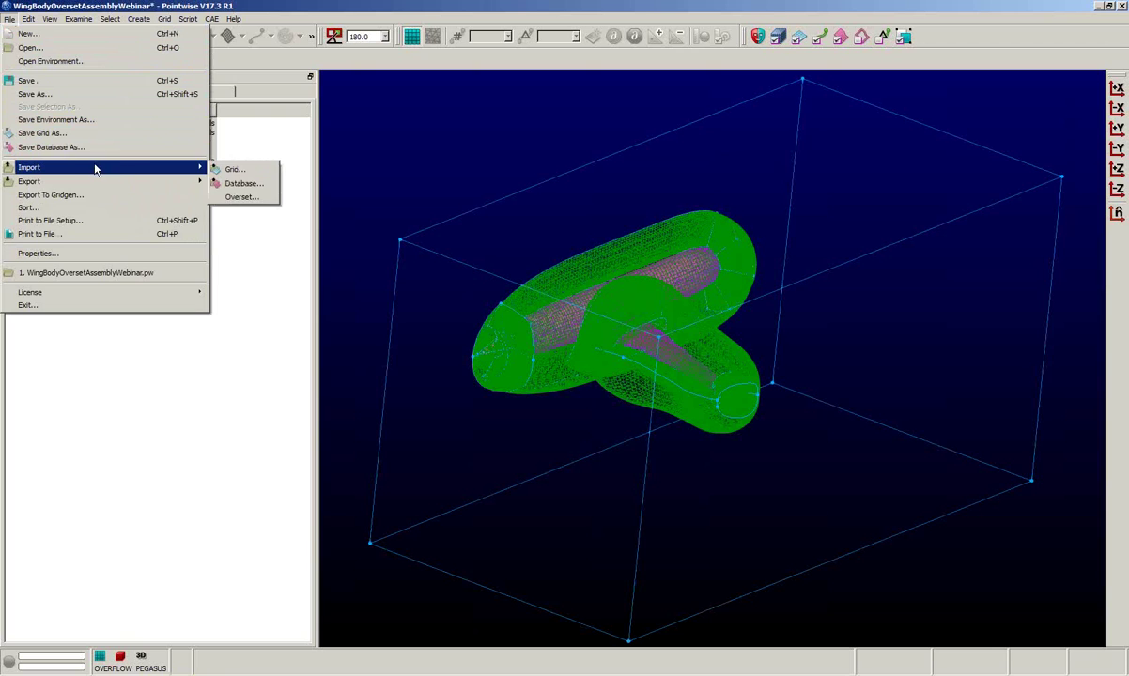
mouse_move(187, 180)
mouse_move(208, 21)
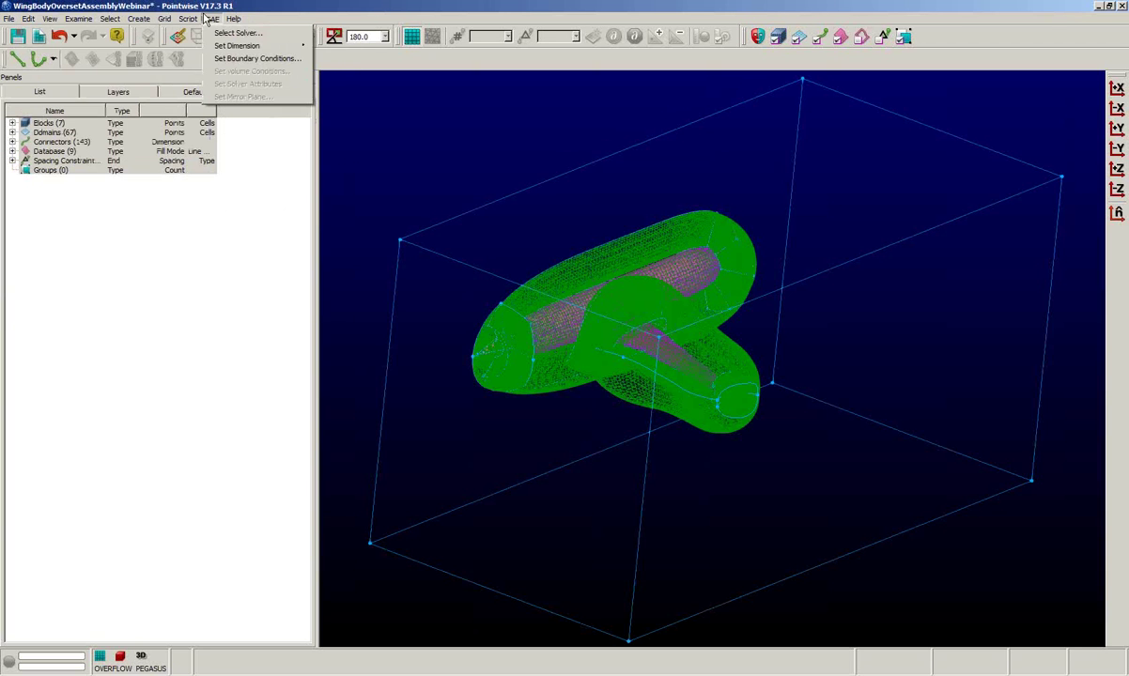
left_click(233, 59)
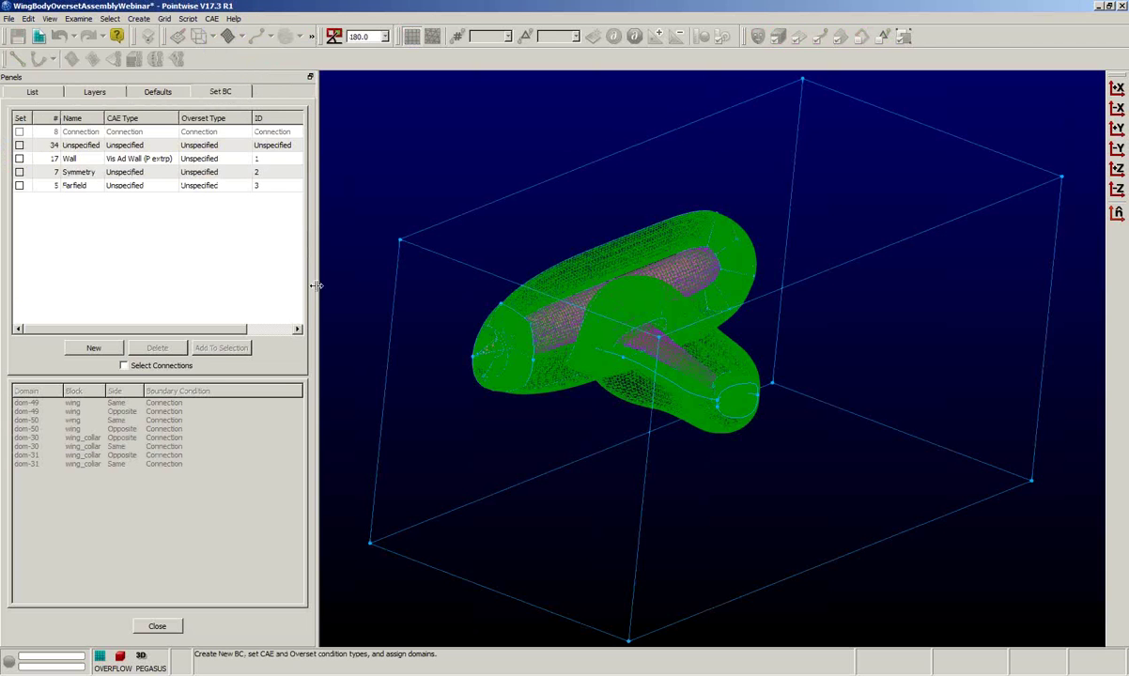
left_click_drag(316, 285, 331, 285)
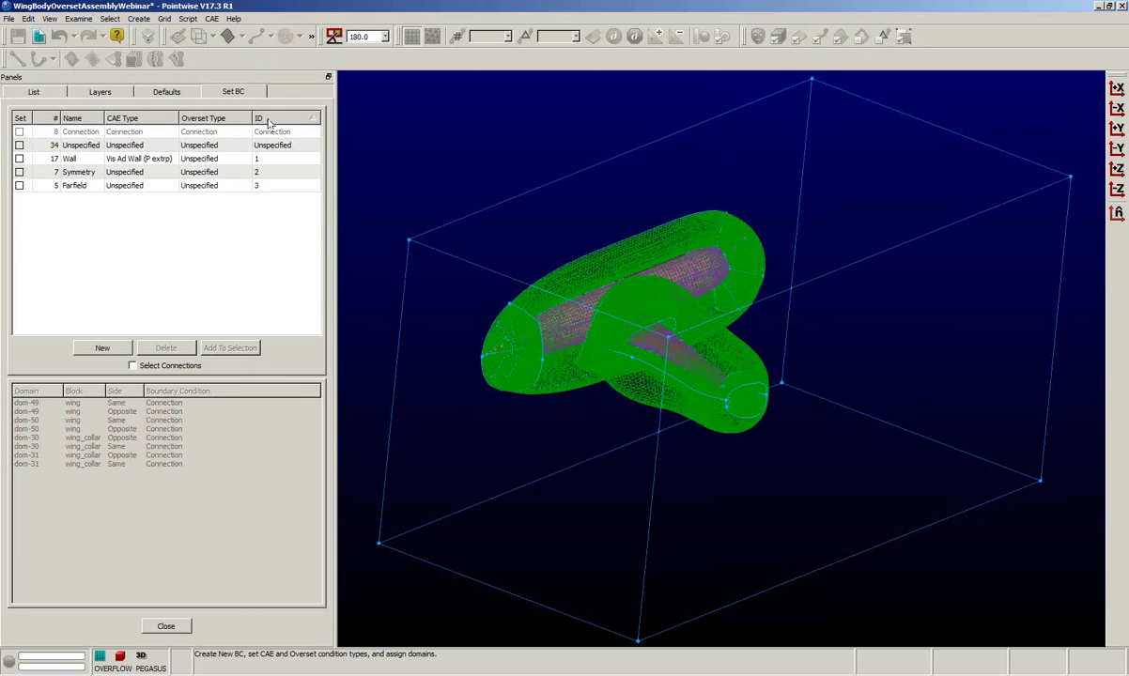
left_click_drag(252, 119, 261, 119)
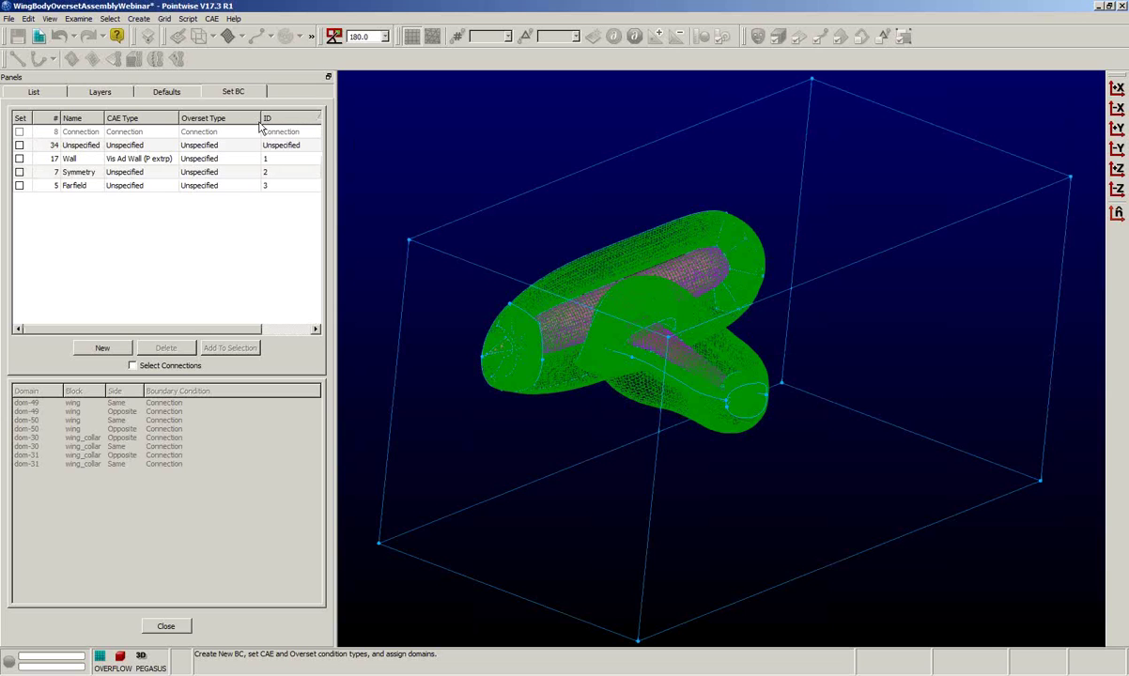
Set the Overset Type of the Symmetry boundary condition to Nozzle Inflow and close the boundary condition settings.
left_click(203, 173)
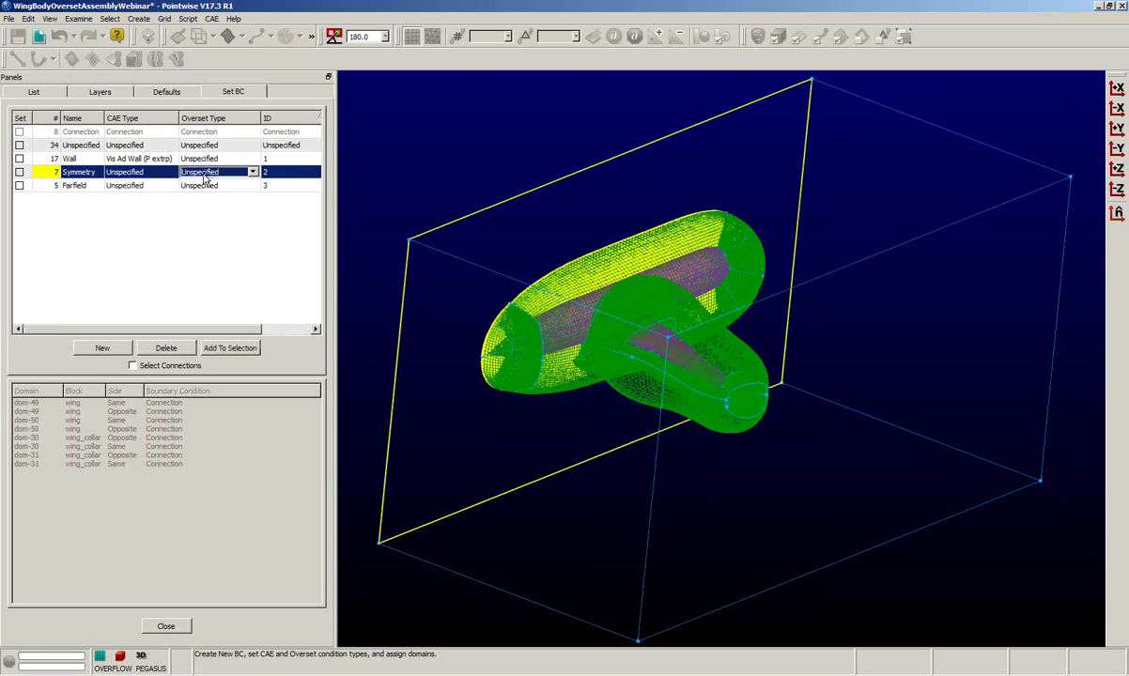
left_click(252, 173)
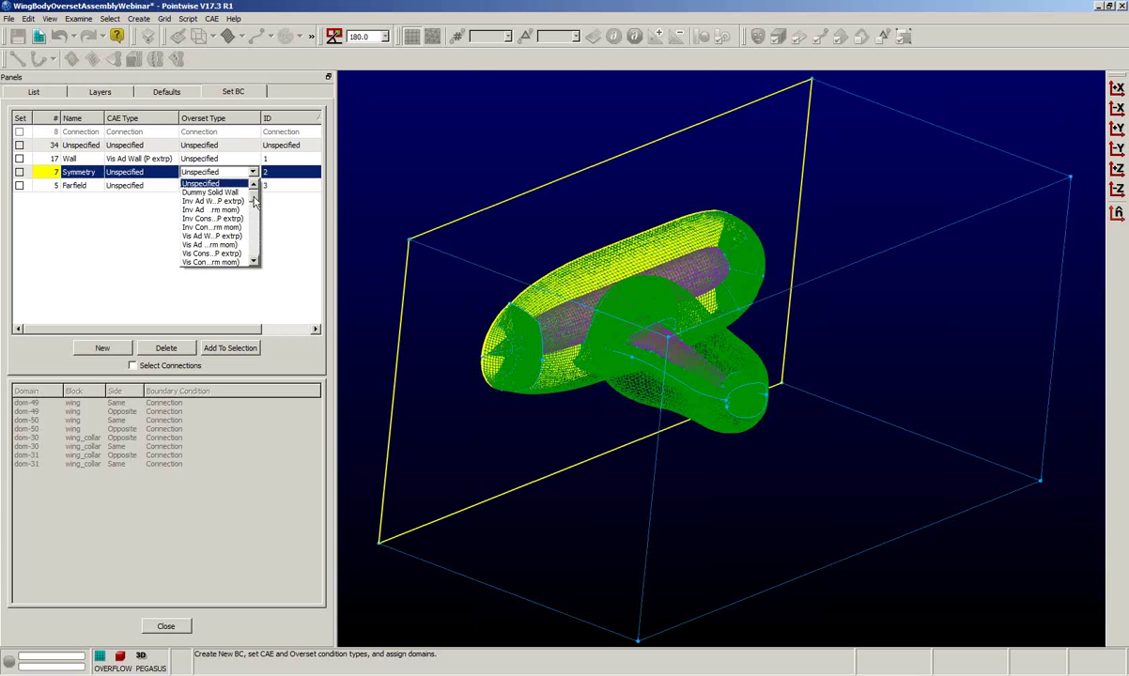
left_click_drag(253, 187, 251, 241)
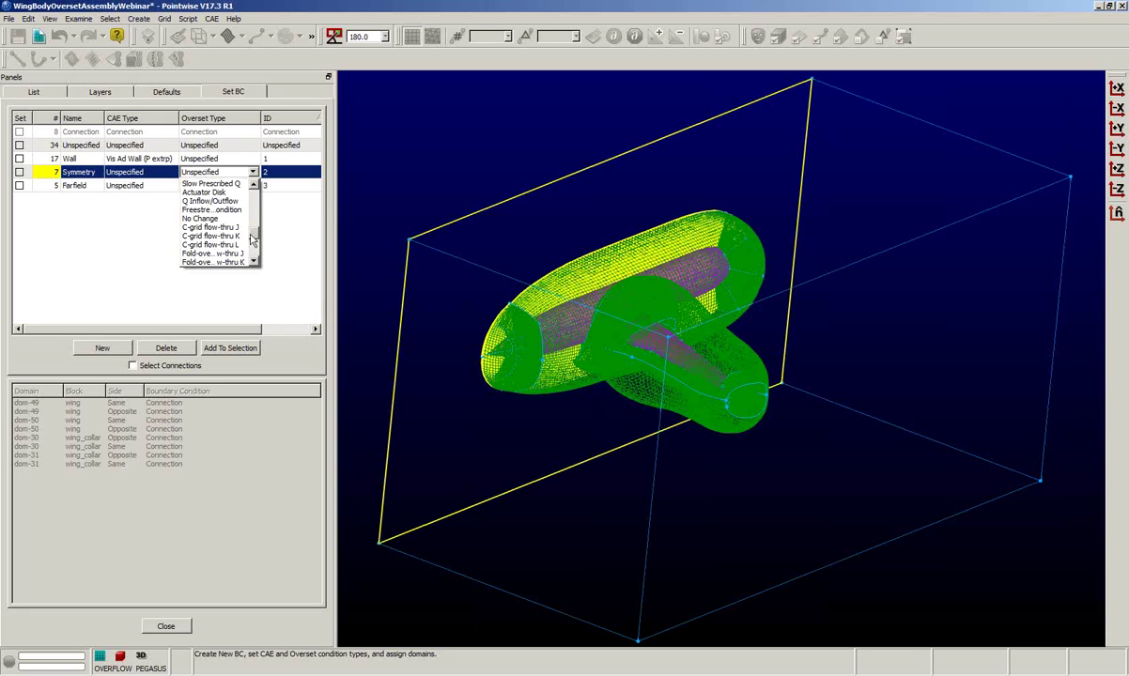
left_click_drag(253, 241, 254, 229)
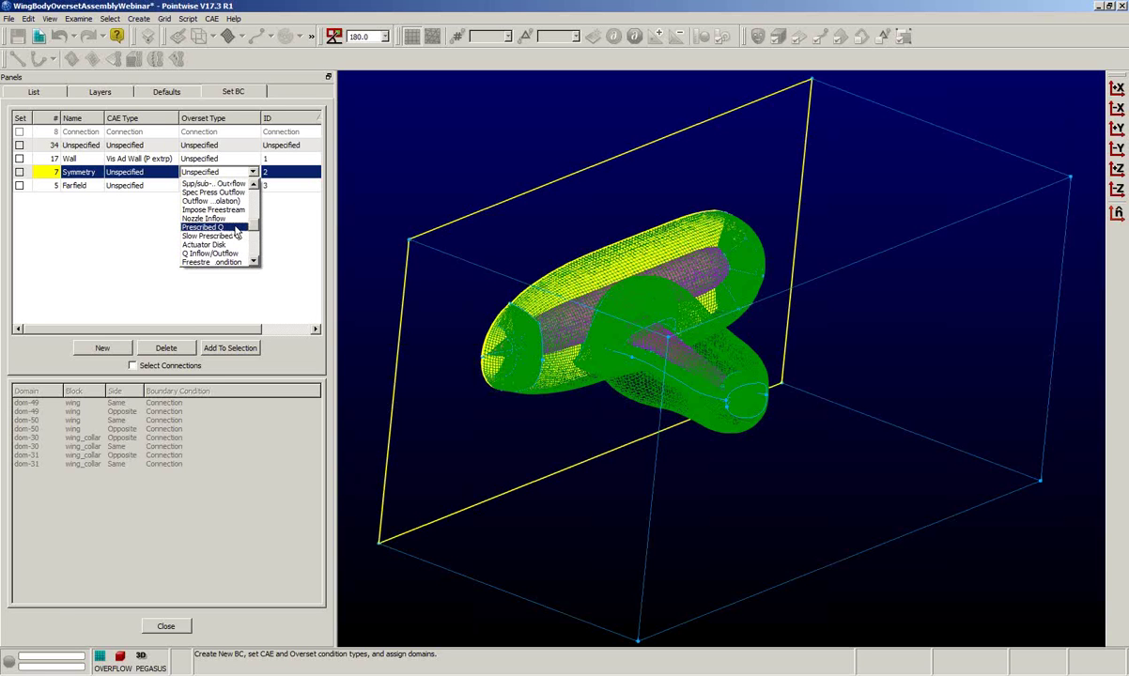
left_click(216, 218)
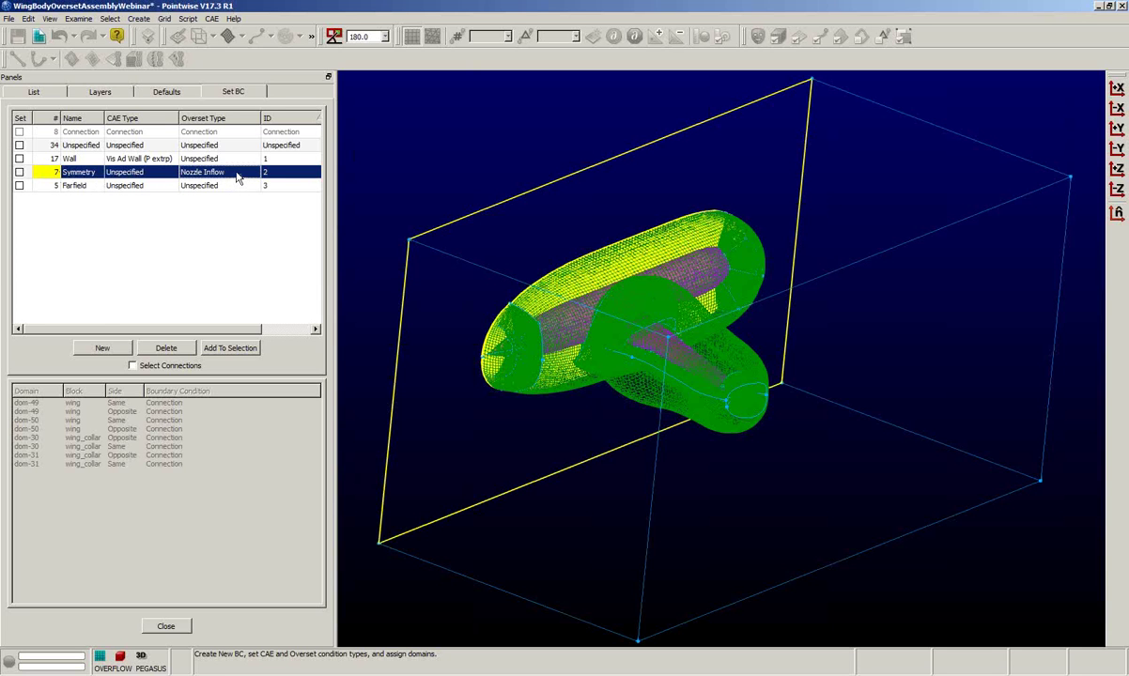
left_click(165, 627)
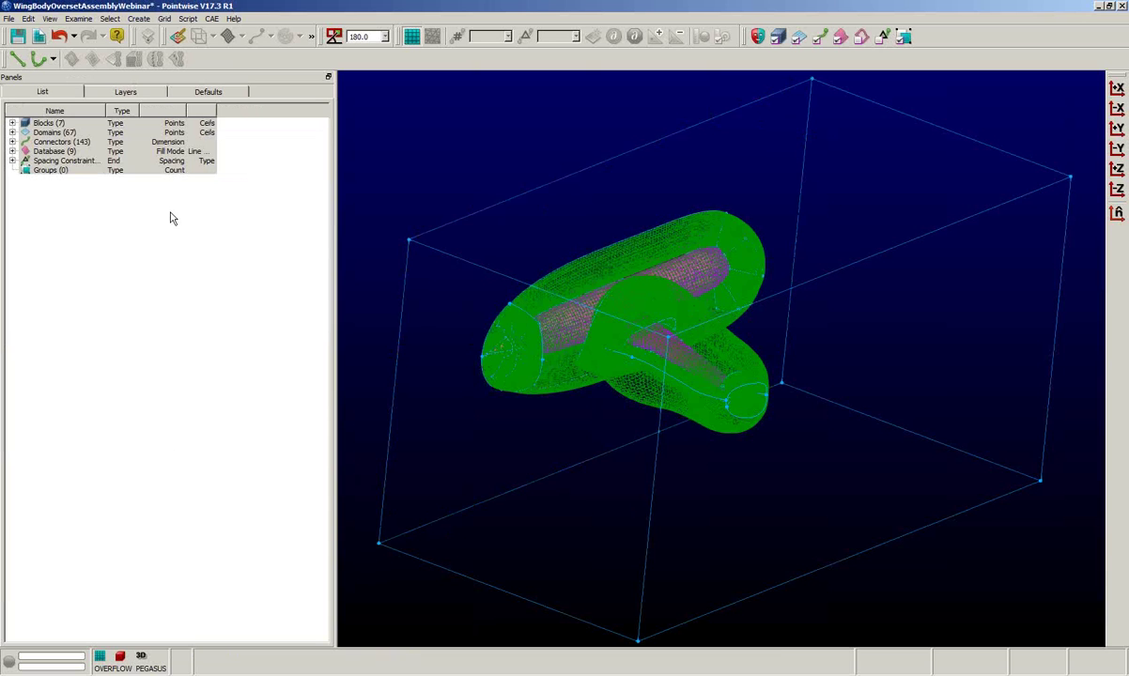
Reopen the recent project WingBodyOversetAssemblyWebinar.pw, discarding unsaved changes and replacing the existing project.
left_click(10, 20)
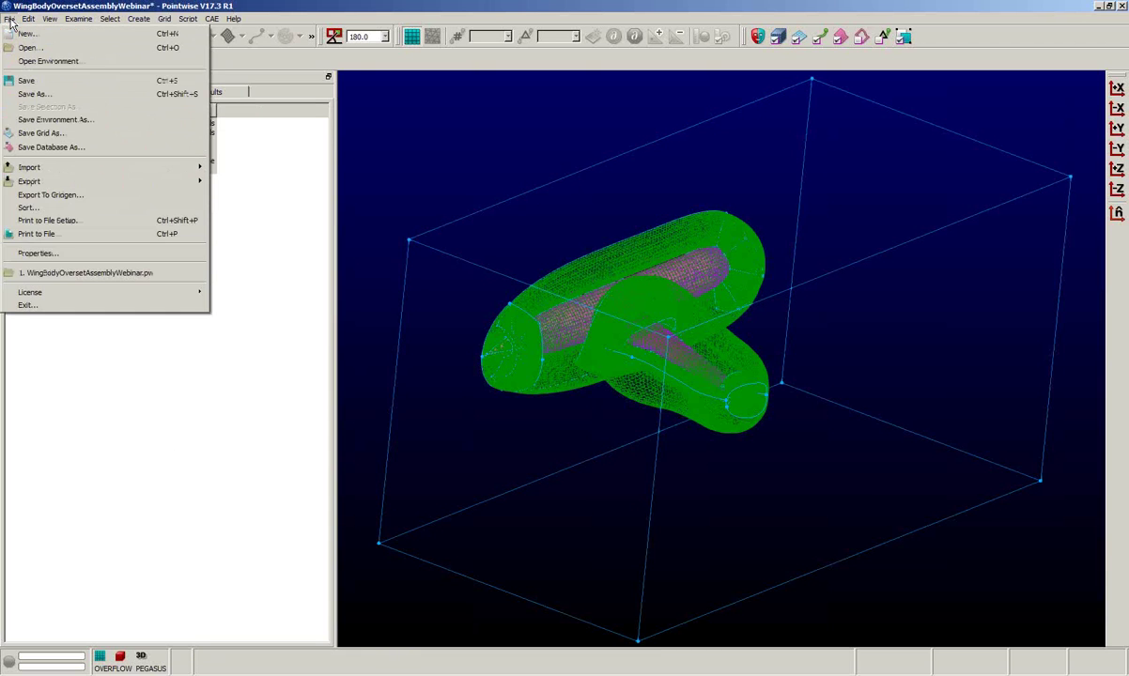
left_click(70, 273)
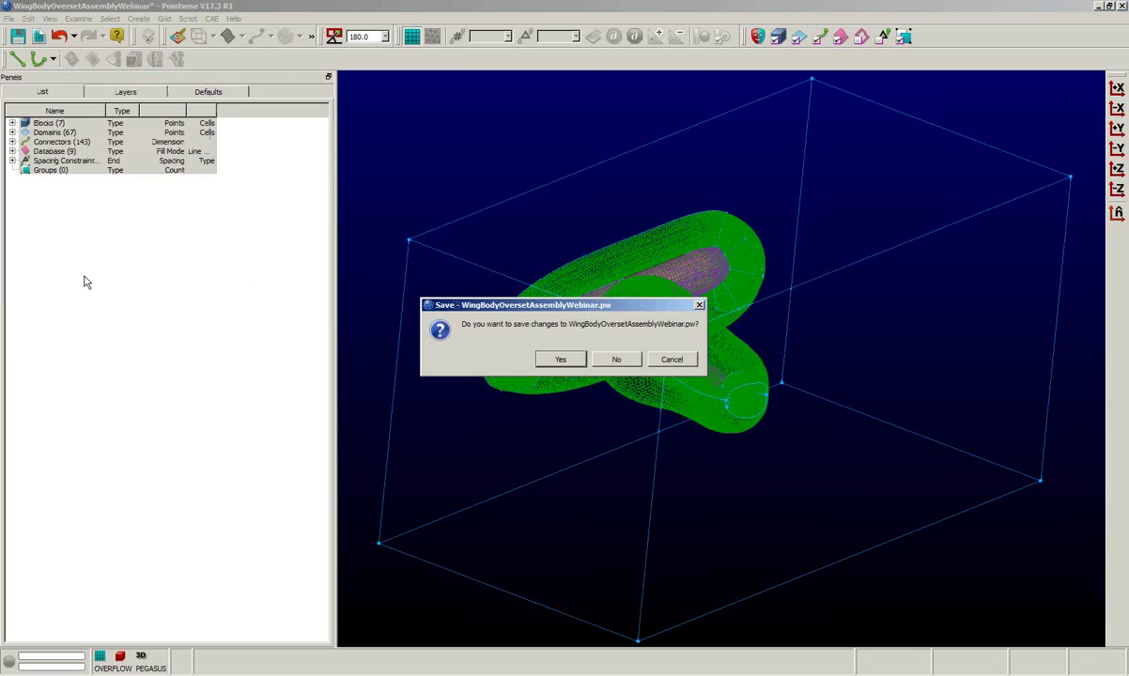
left_click(611, 362)
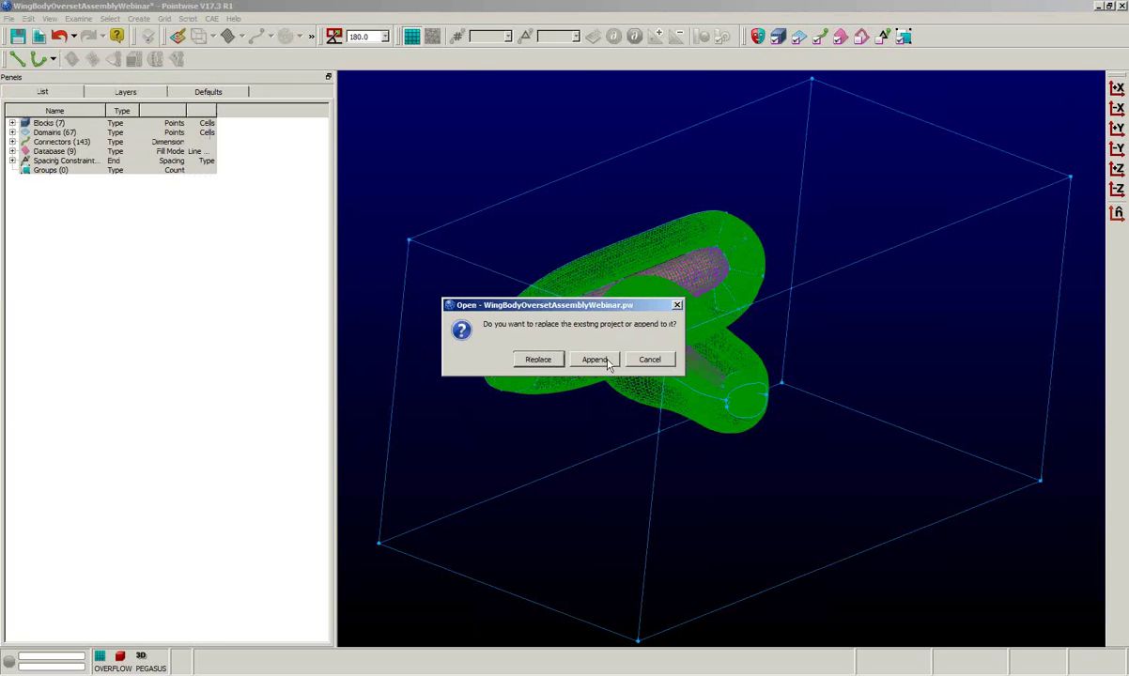
left_click(527, 366)
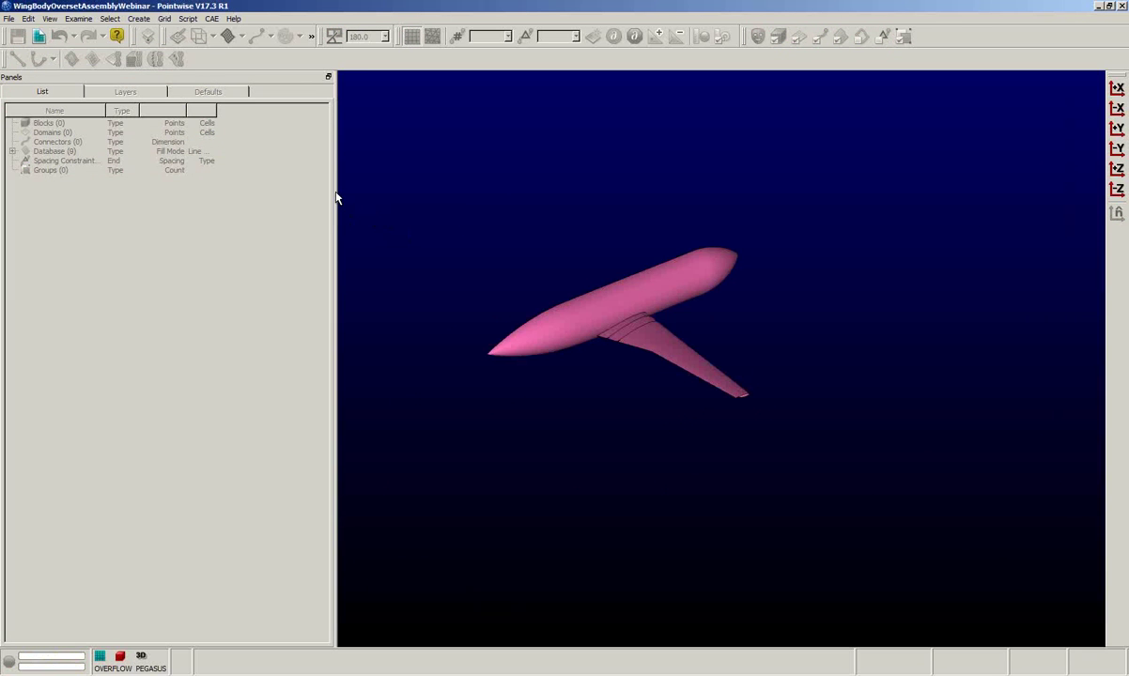
Examine the overset assembly's attributes and node tree, and its fringe, hole and orphan statistics for each block.
left_click(165, 19)
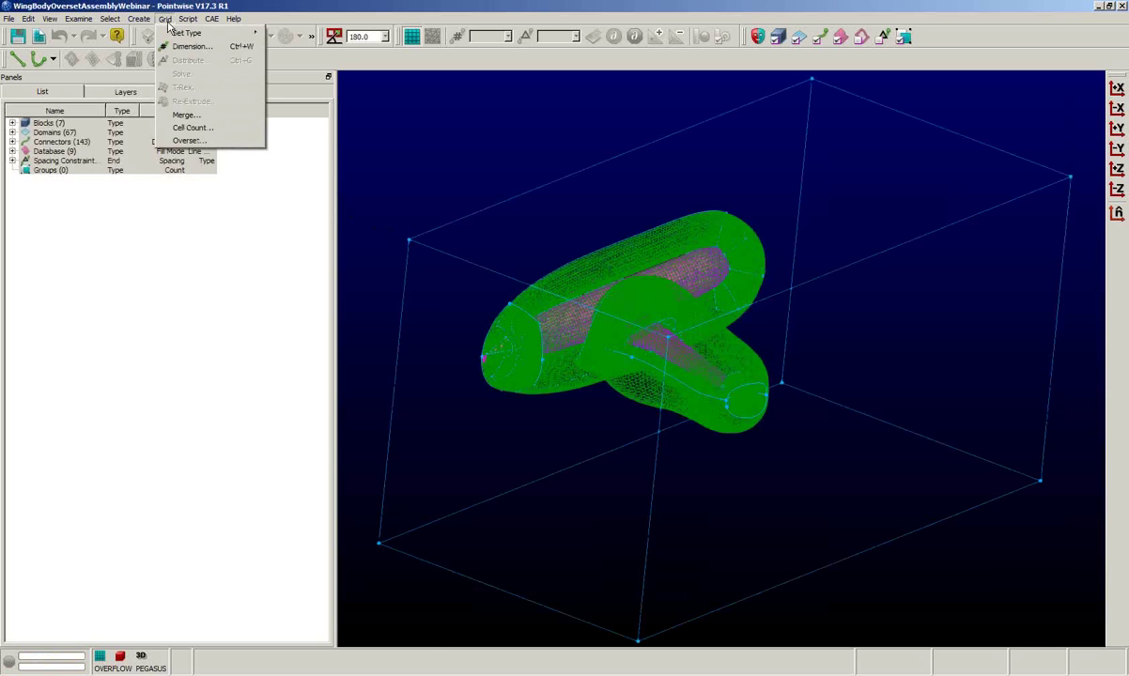
left_click(189, 141)
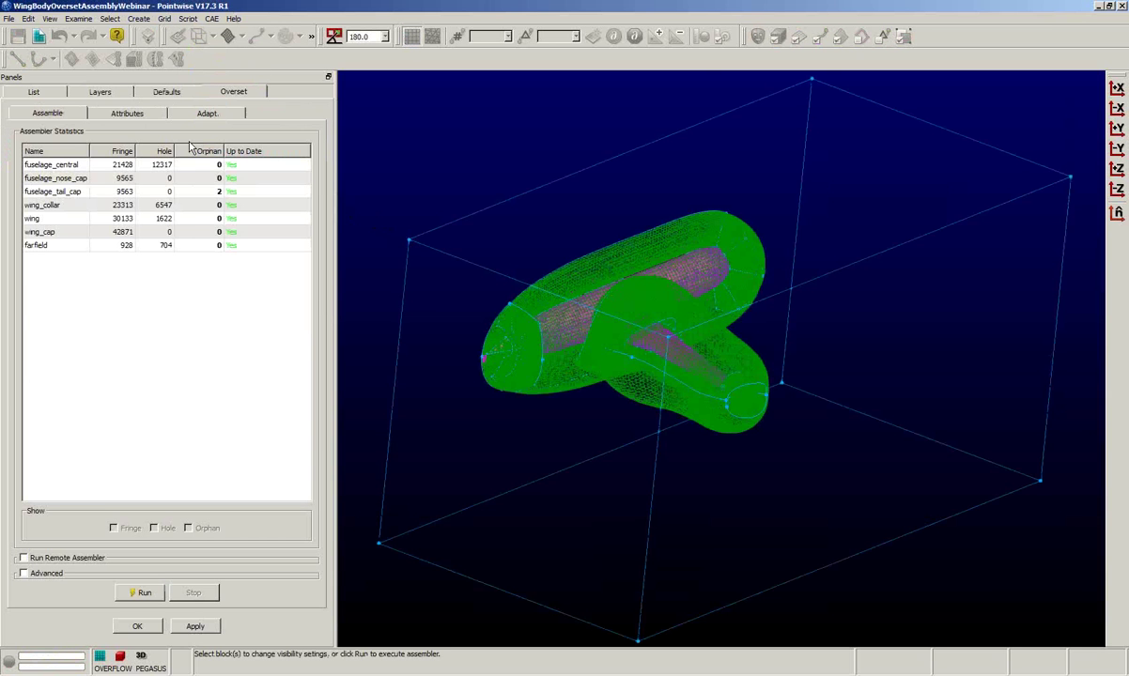
left_click(127, 115)
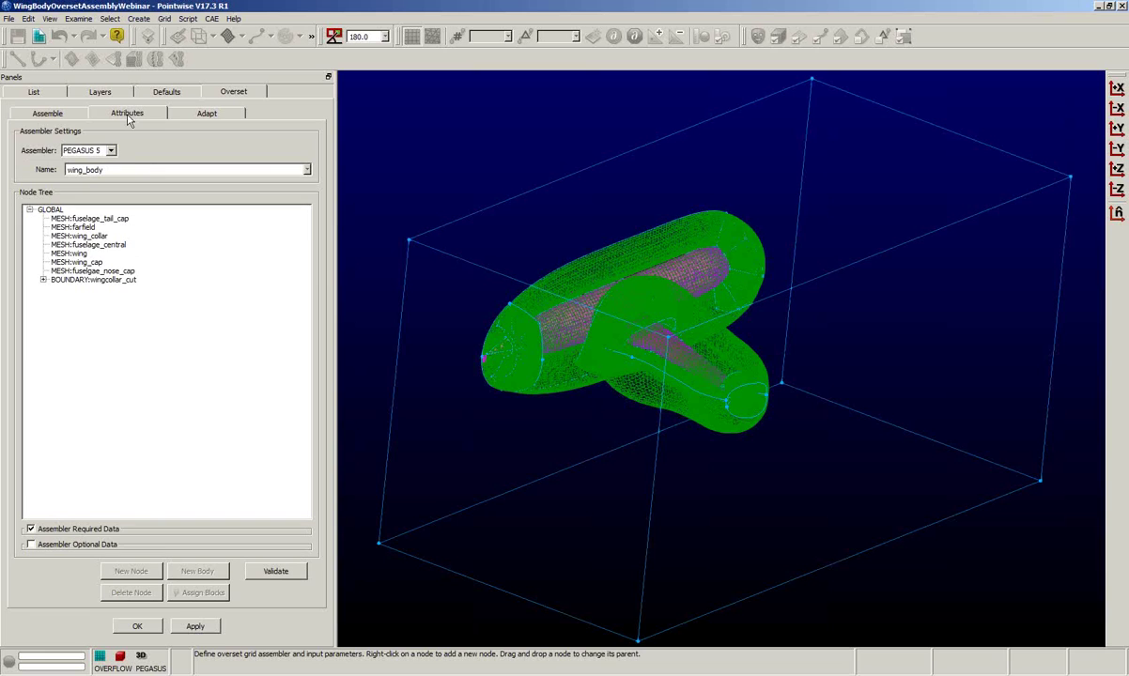
left_click(45, 117)
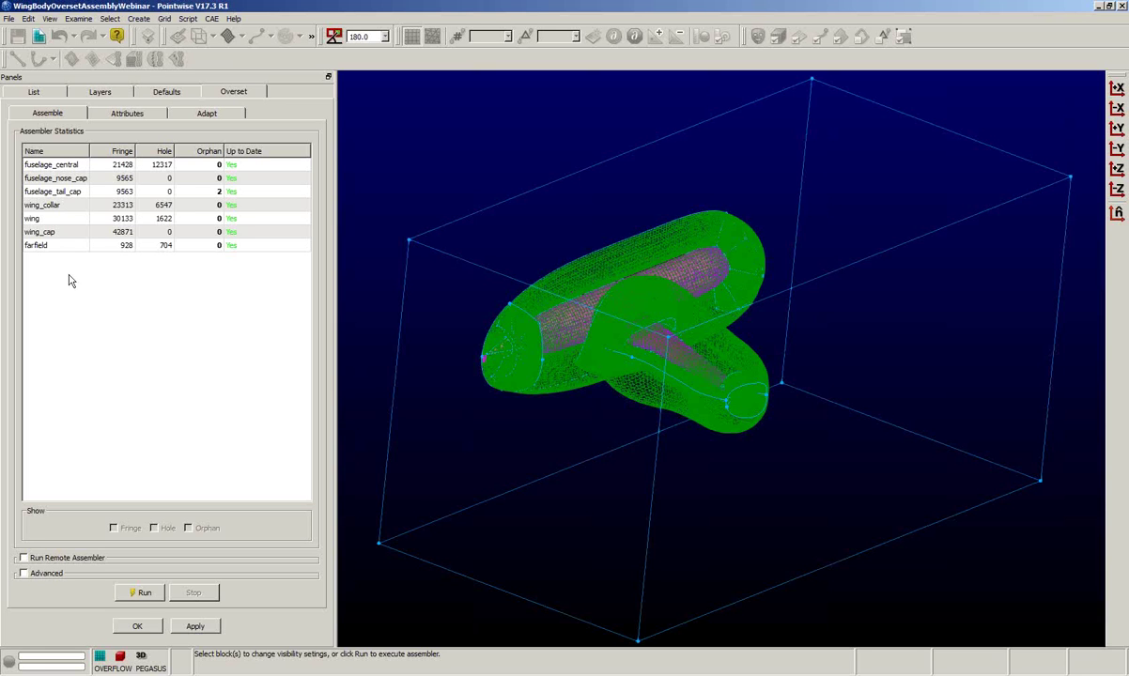
left_click(56, 165)
Open the Pointwise User Manual at the Overset Grid Assembly (OGA) Setup section on running a remote assembler.
left_click(235, 23)
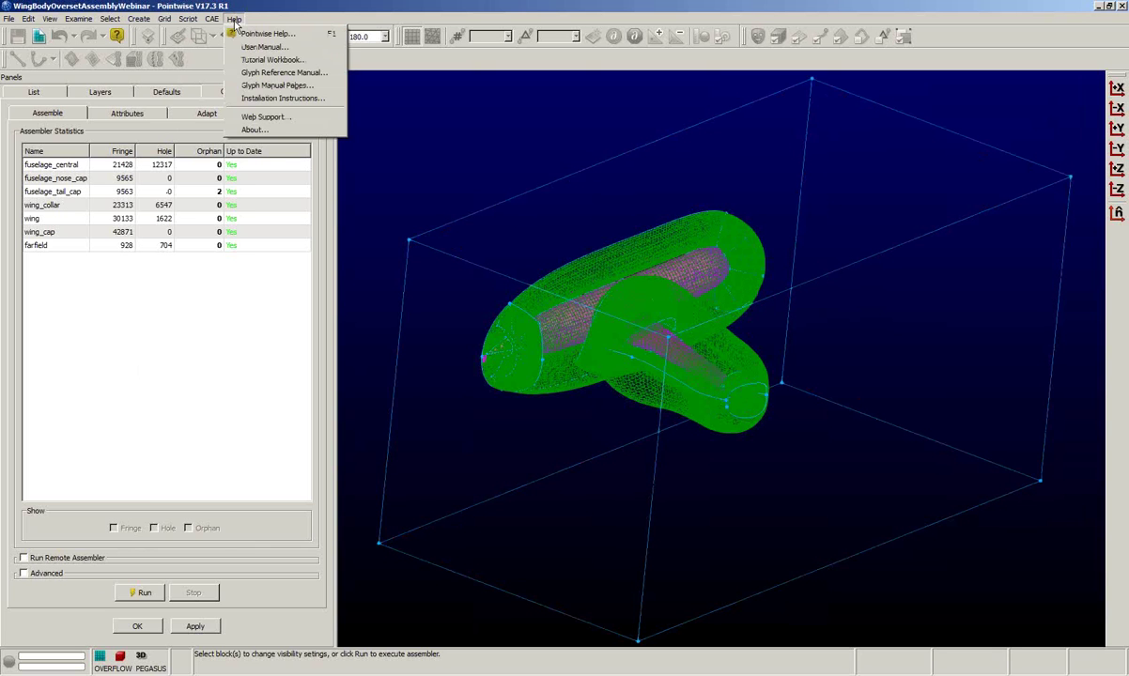
left_click(253, 46)
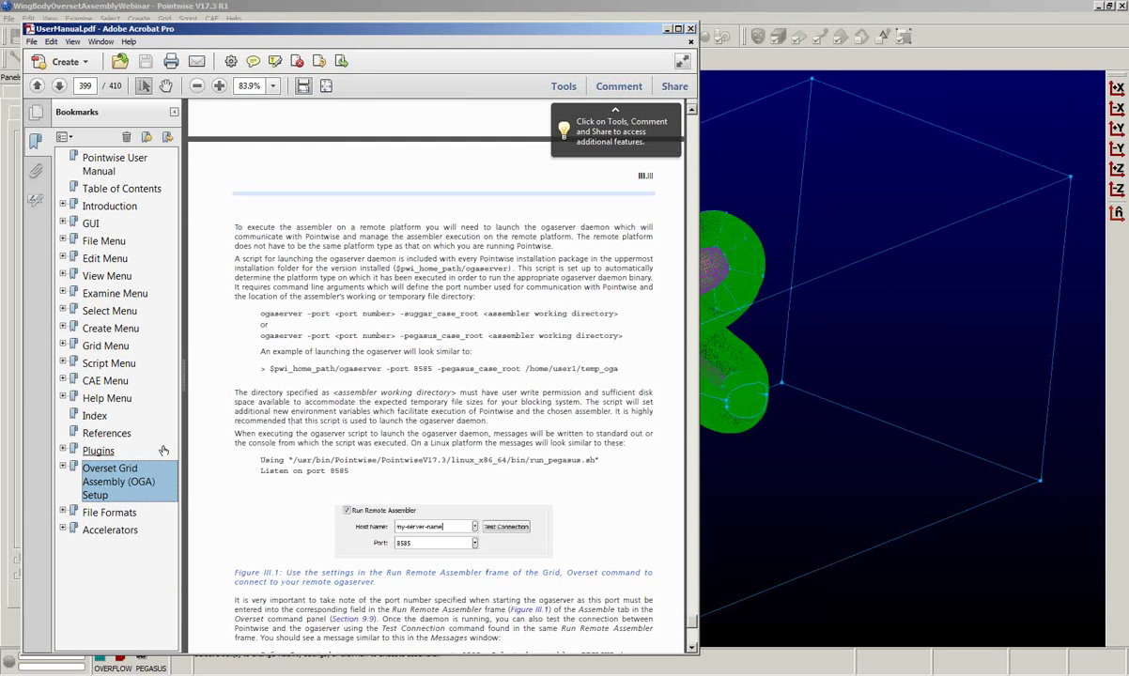
Read the OGA Setup appendix's introduction and PEGASUS 5 and Suggar++ environment variables, and put the manual away.
left_click(97, 481)
scroll(400, 434, "up", 10)
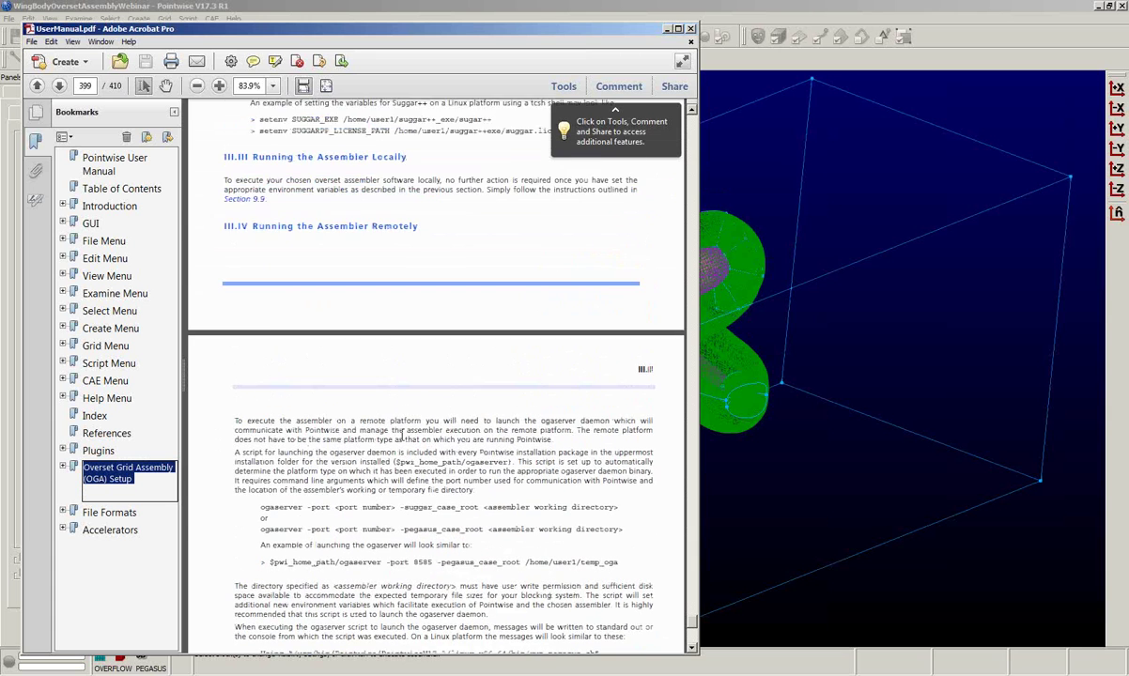
scroll(401, 435, "up", 8)
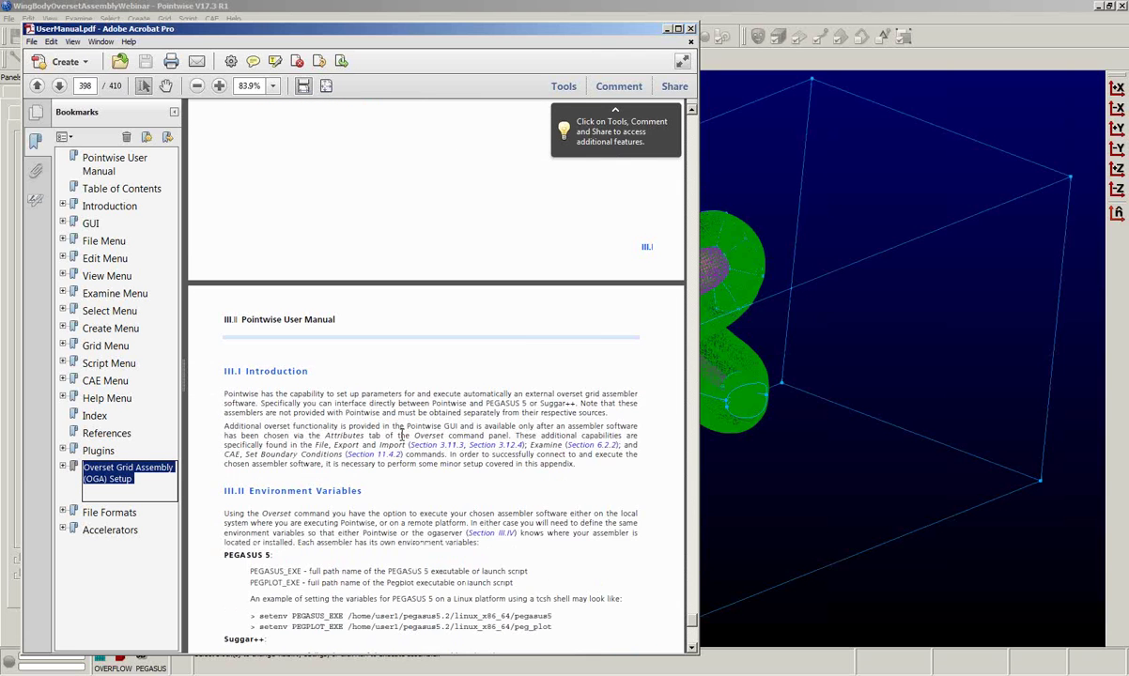
scroll(401, 435, "down", 3)
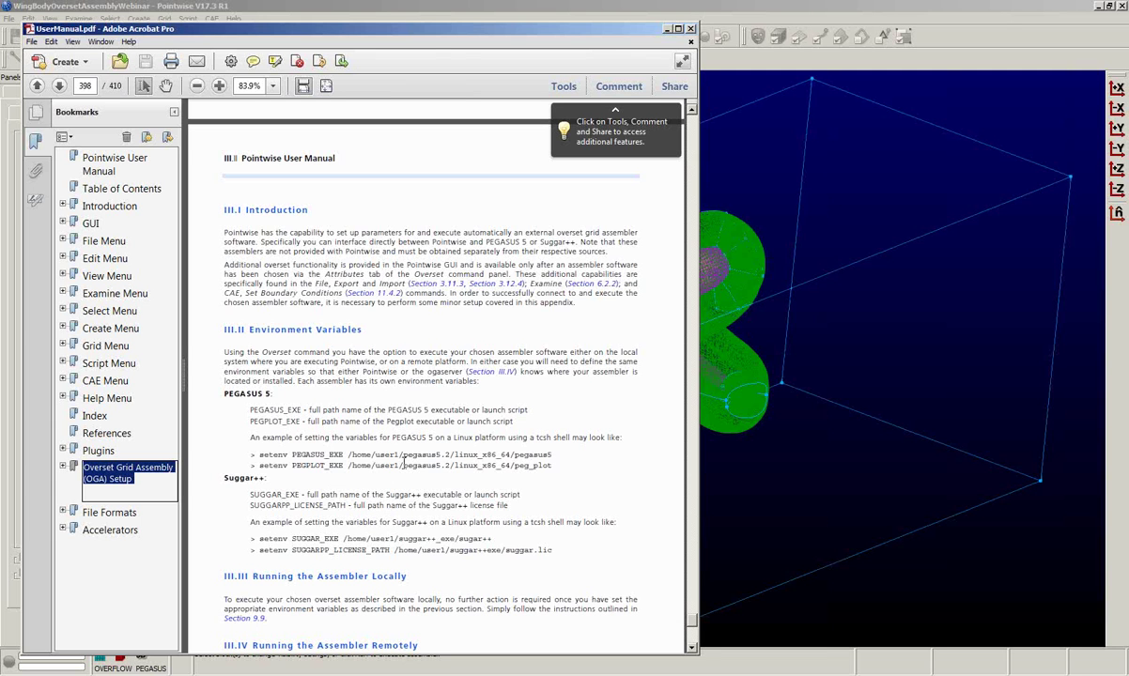
left_click(666, 29)
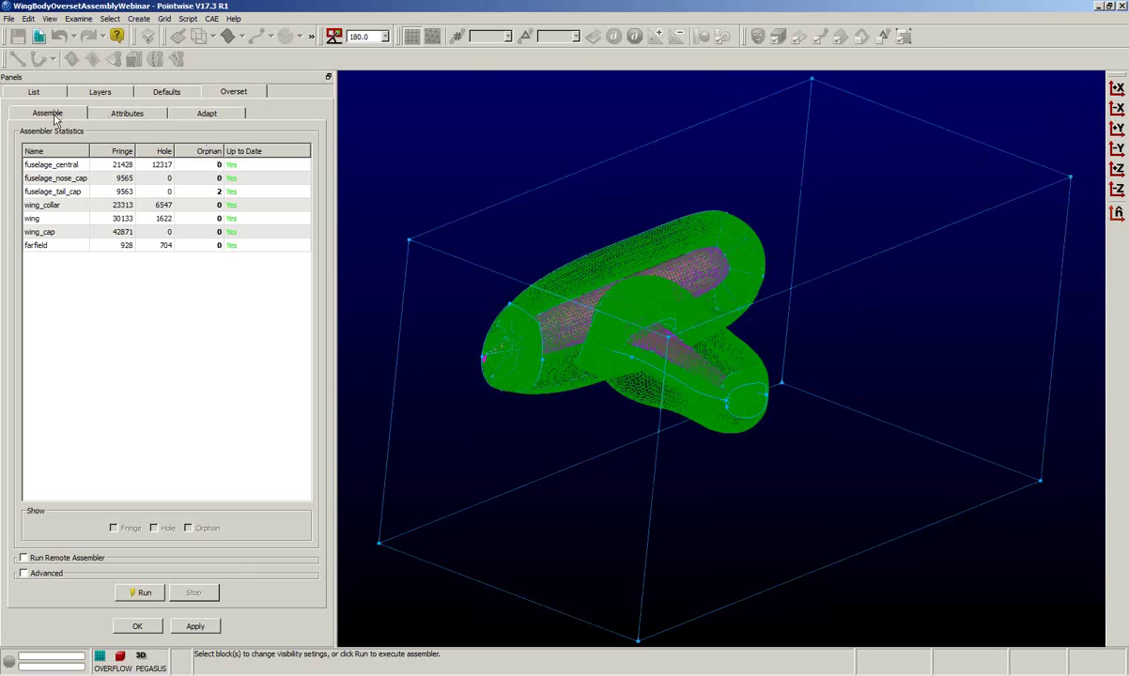
Choose fuselage_nose_cap and fuselage_tail_cap for overset adaption with Donor Candidates as the target, and close the overset settings with OK.
left_click(202, 114)
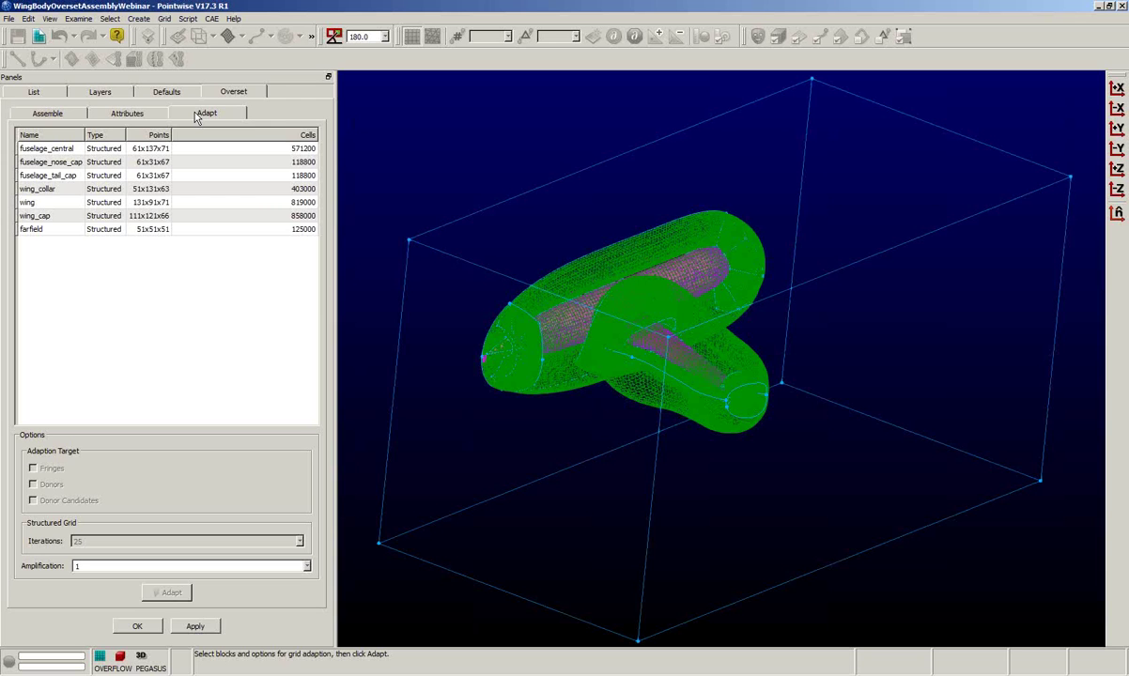
left_click(58, 162)
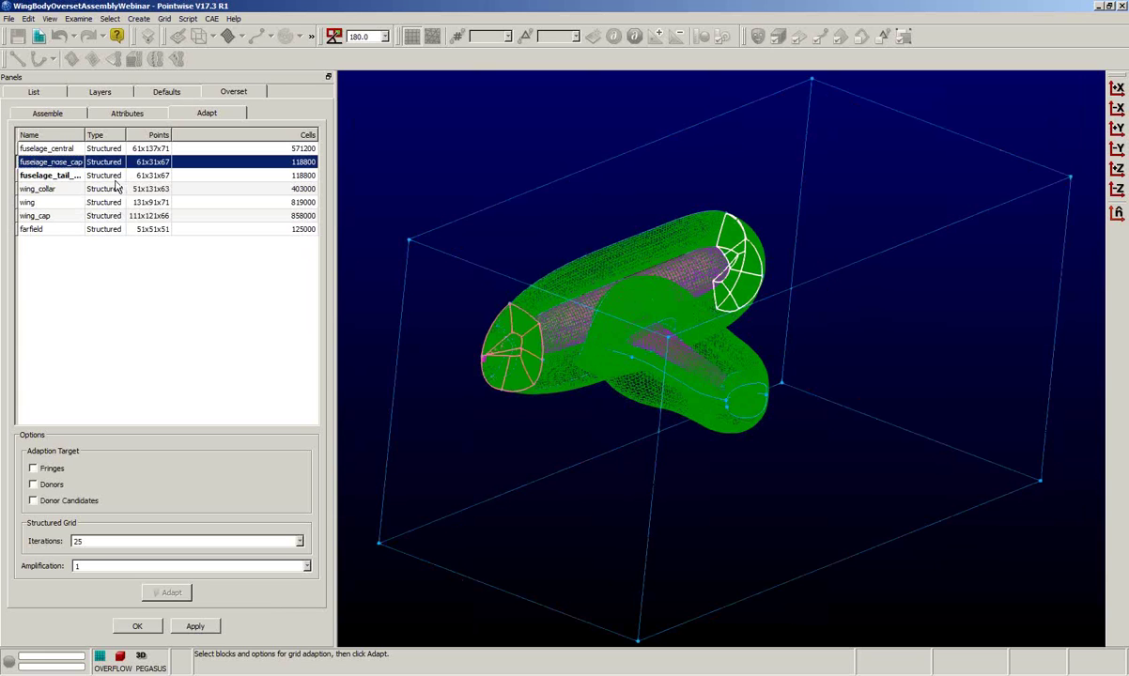
left_click(85, 175, "ctrl")
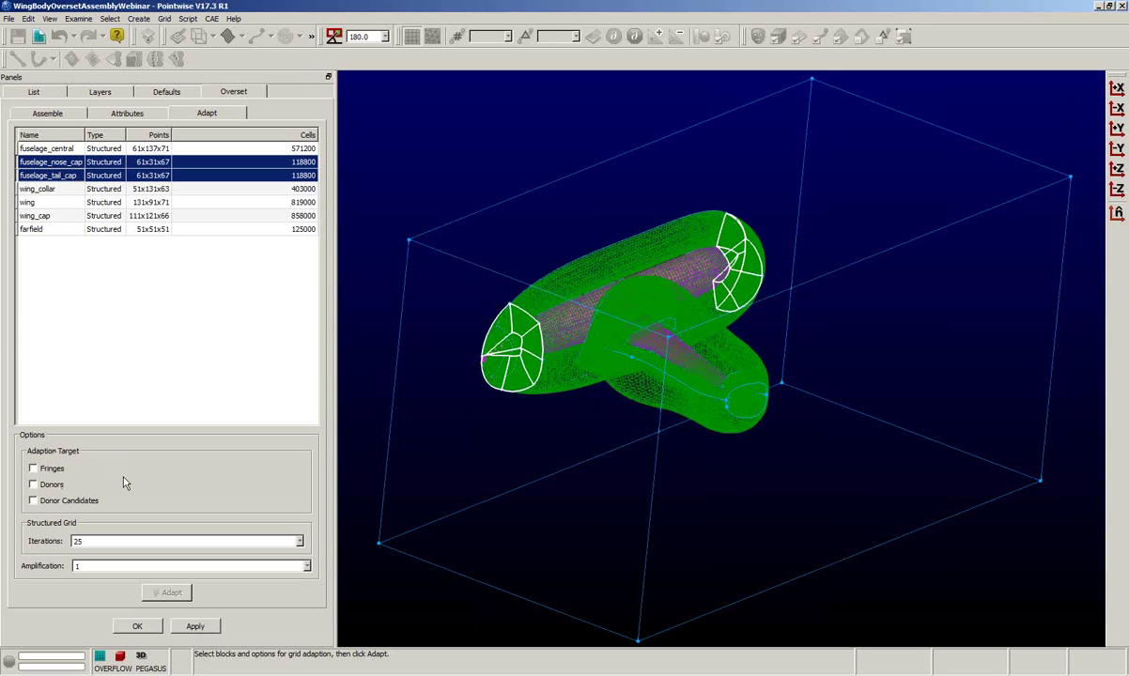
left_click(52, 503)
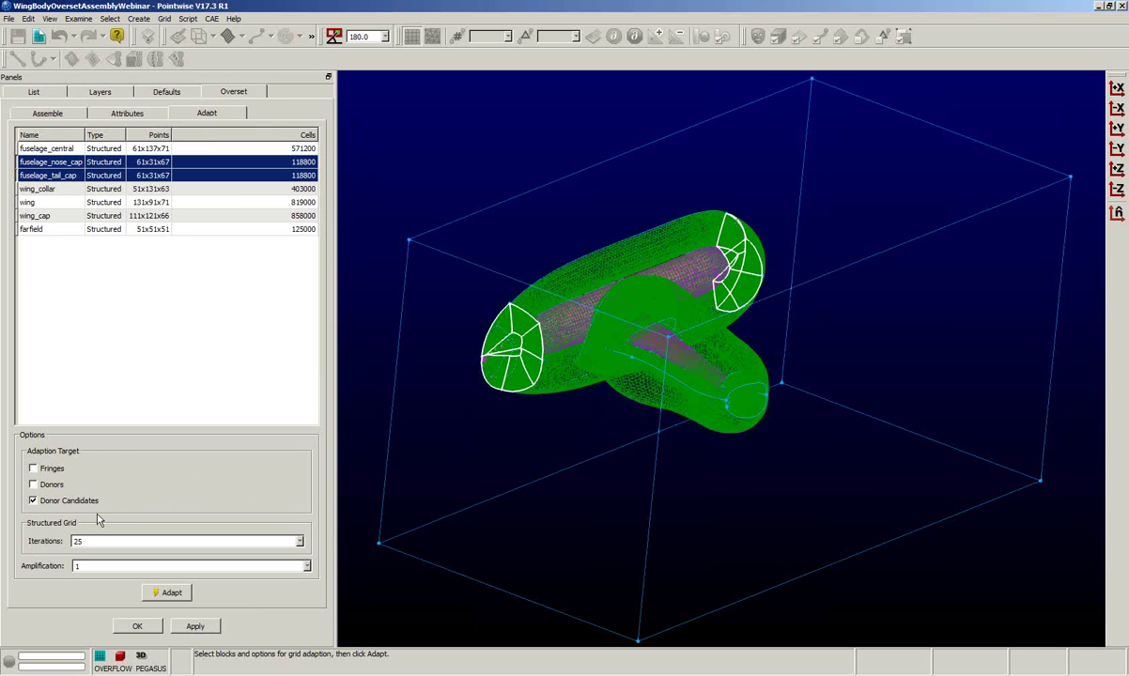
left_click(138, 627)
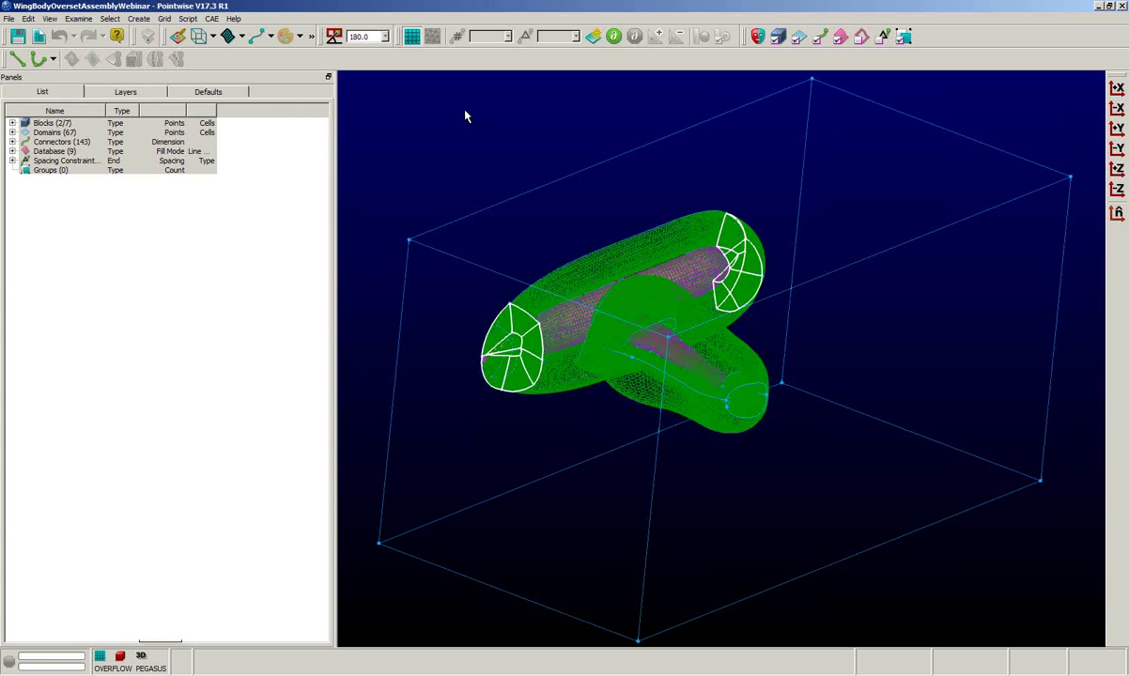
Open the Examine command on the farfield block with the function set to None.
left_click(479, 213)
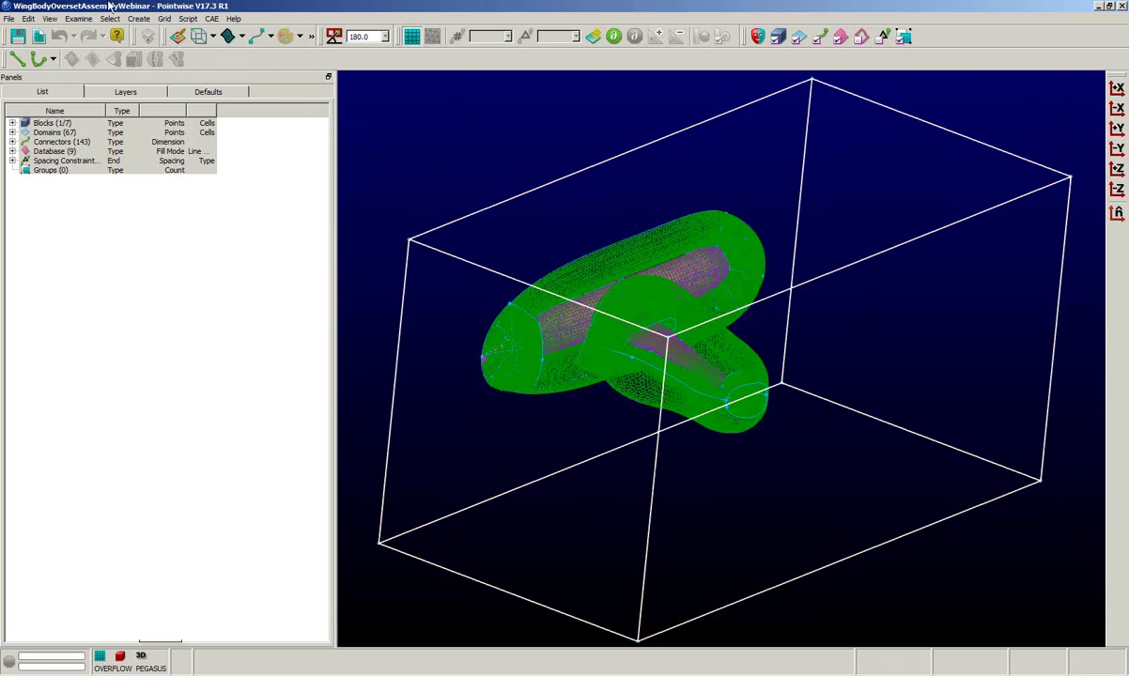
left_click(82, 20)
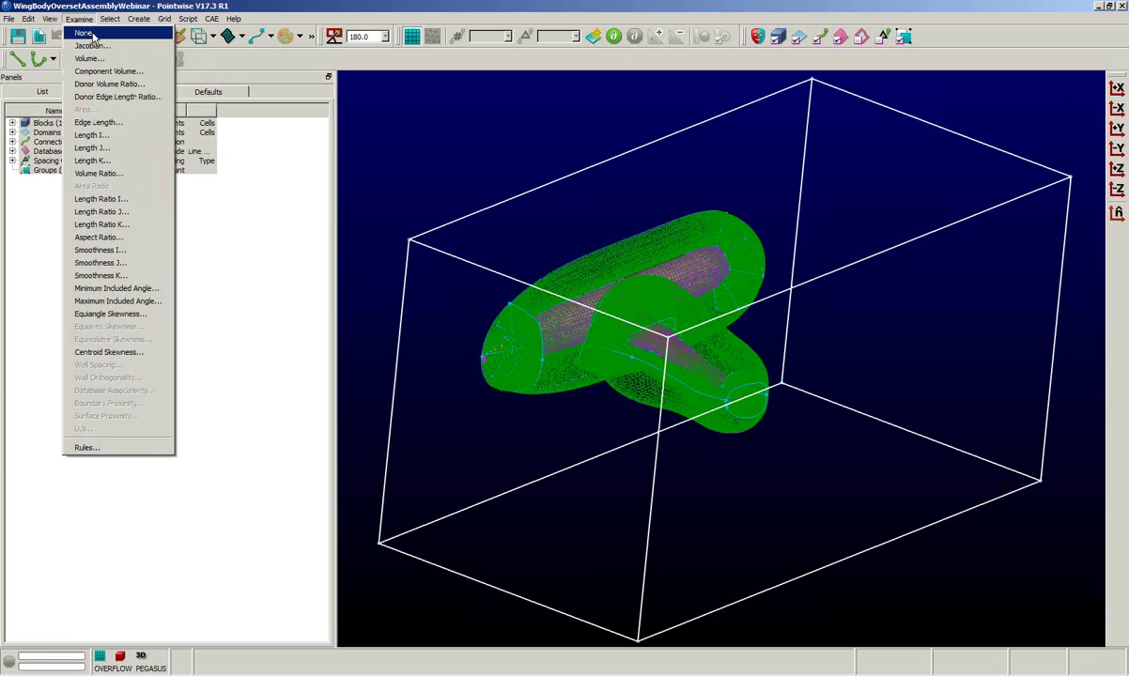
left_click(98, 34)
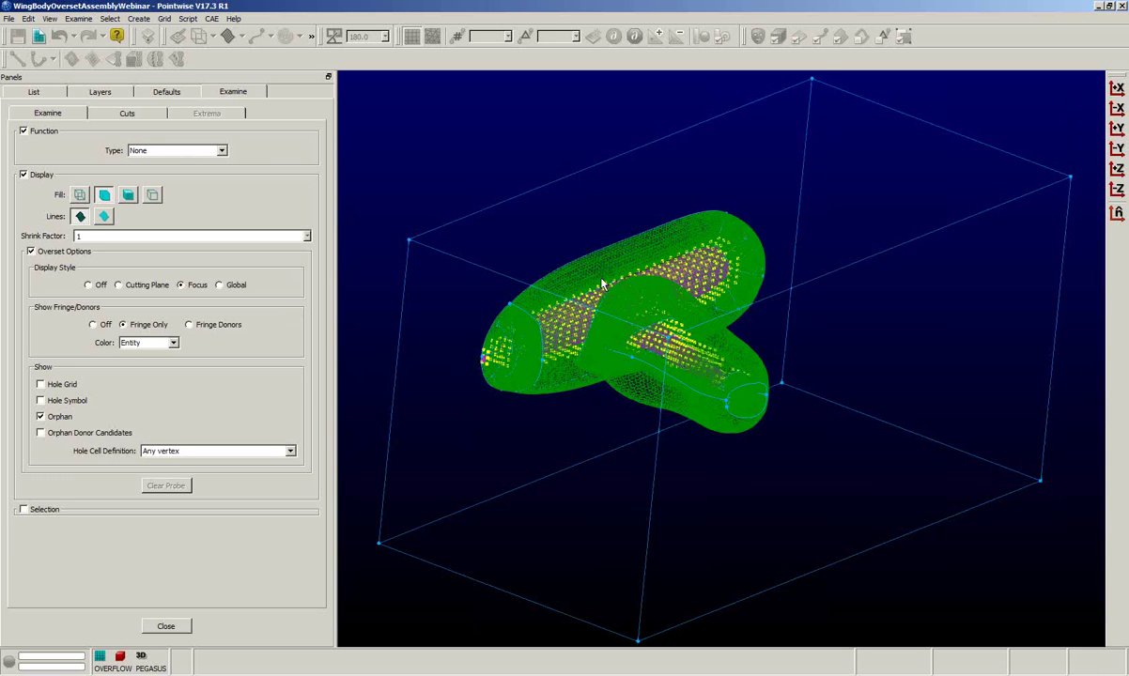
Hide the domains and turn off the fringe and donor display around the wing-body surface.
left_click(49, 20)
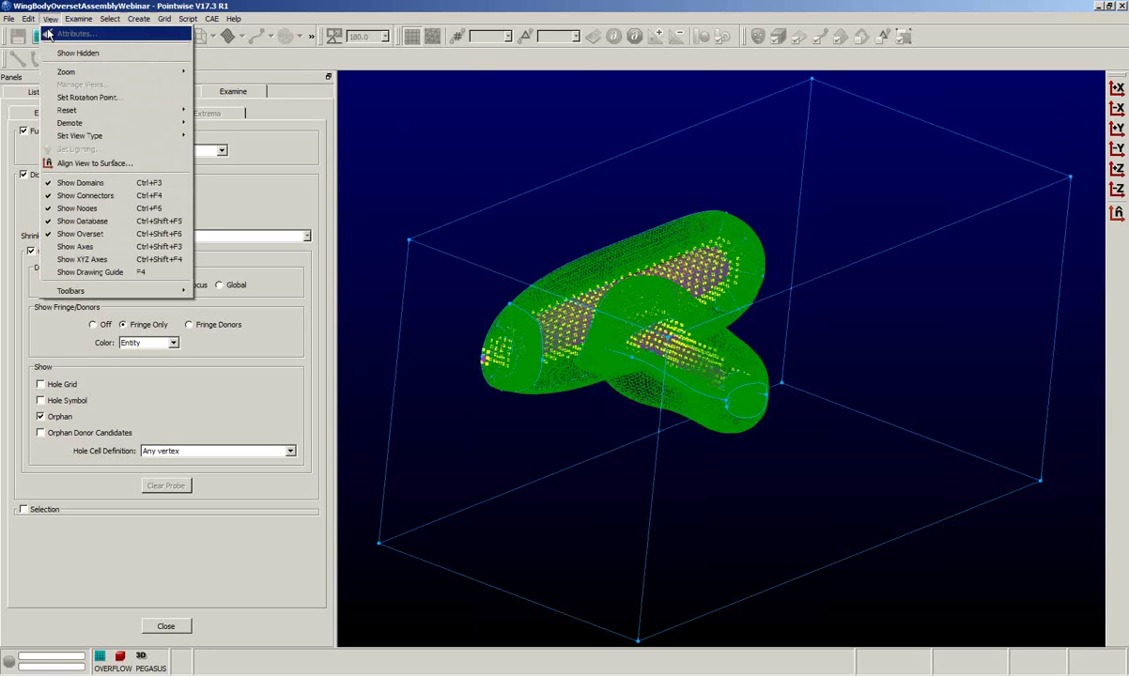
left_click(67, 183)
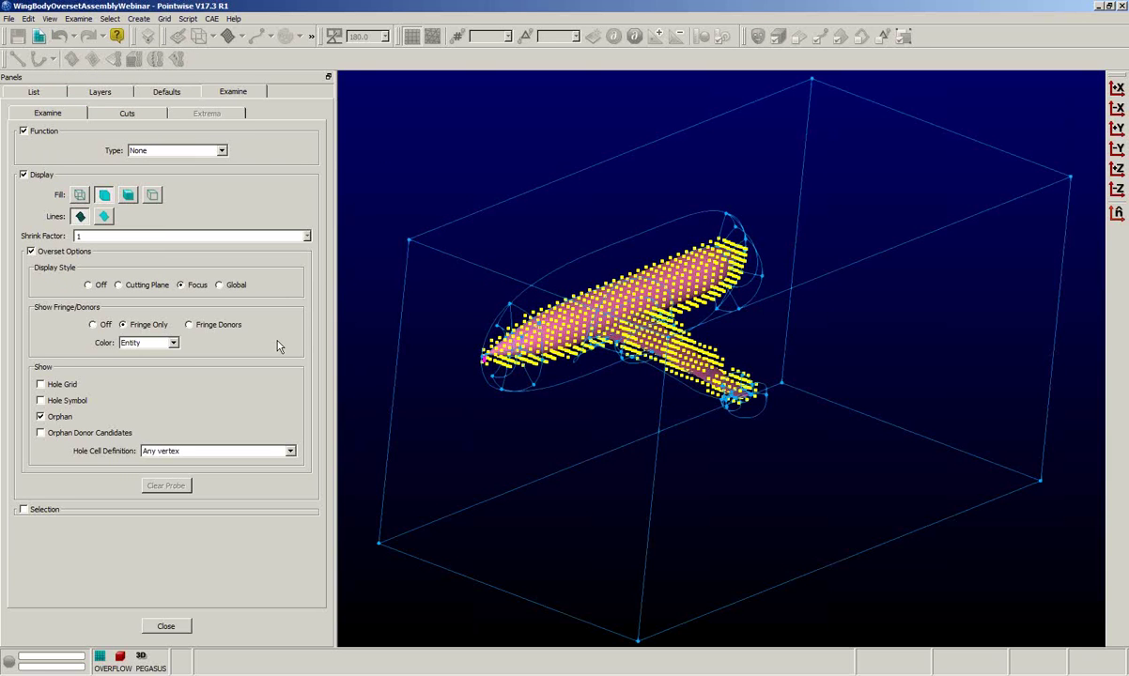
right_click_drag(520, 467, 410, 446)
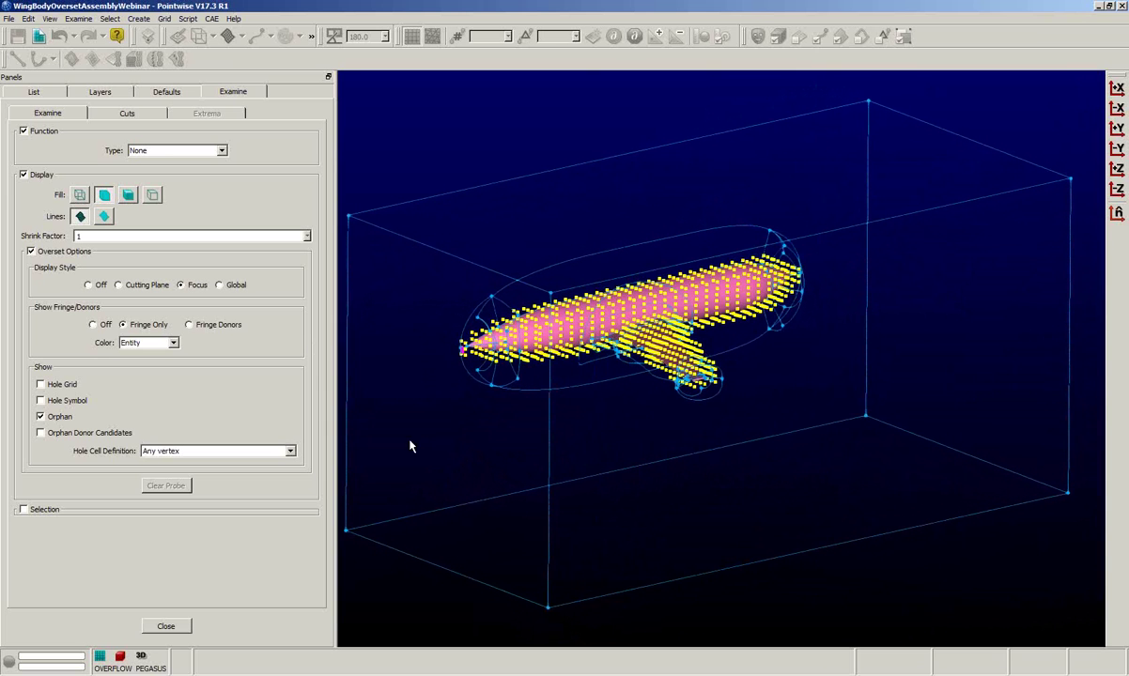
left_click(92, 325)
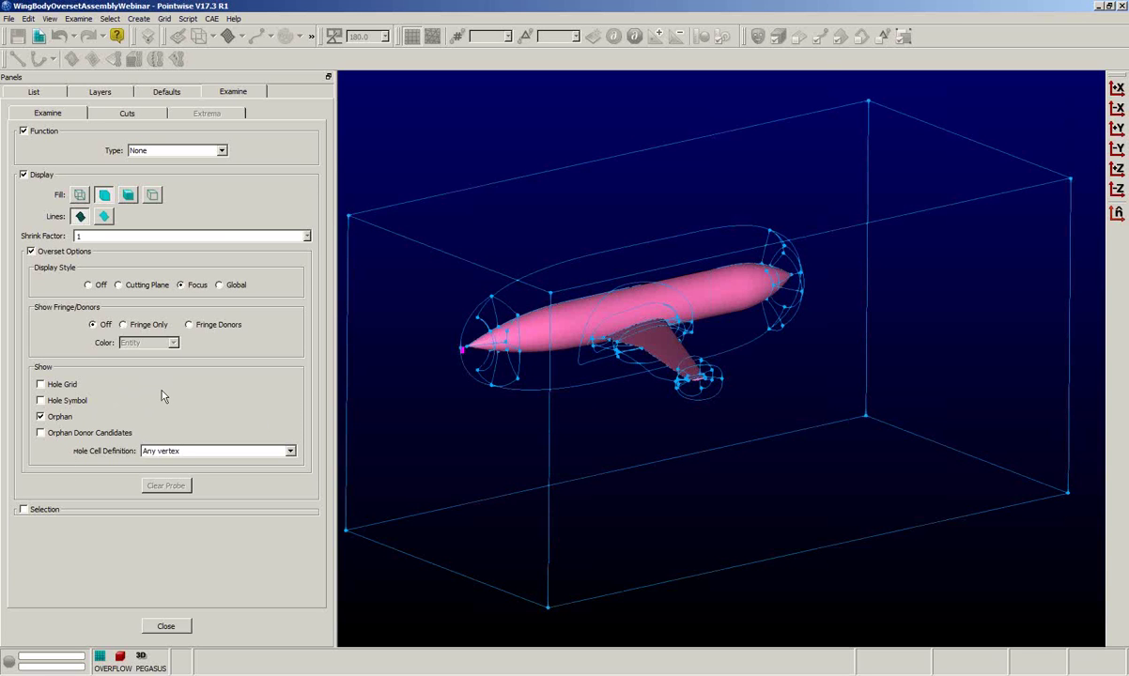
Cut the farfield block with a constant-Y plane at about 0.125 through the fuselage and show Fringe Only points.
left_click(126, 113)
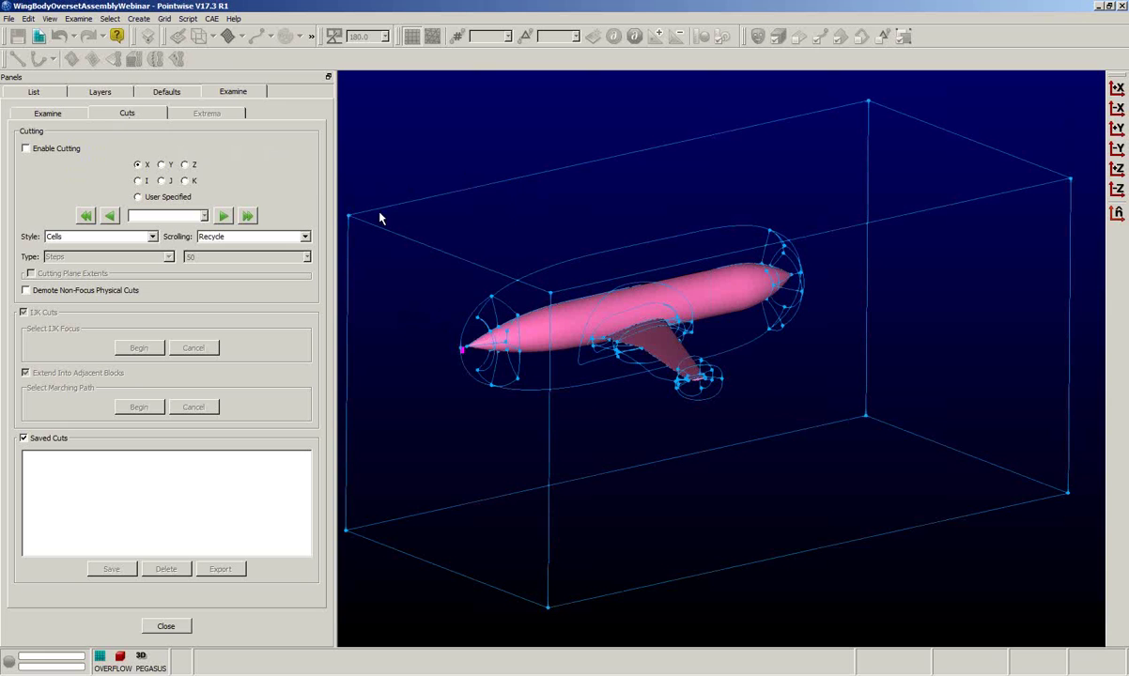
left_click(26, 148)
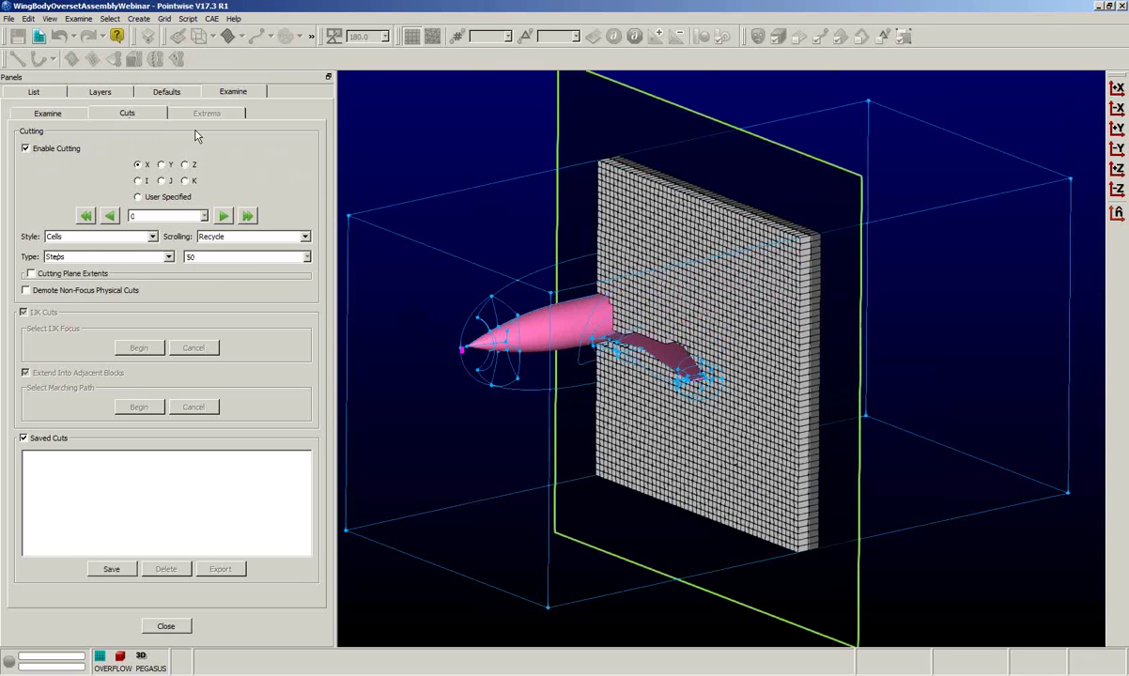
left_click(161, 165)
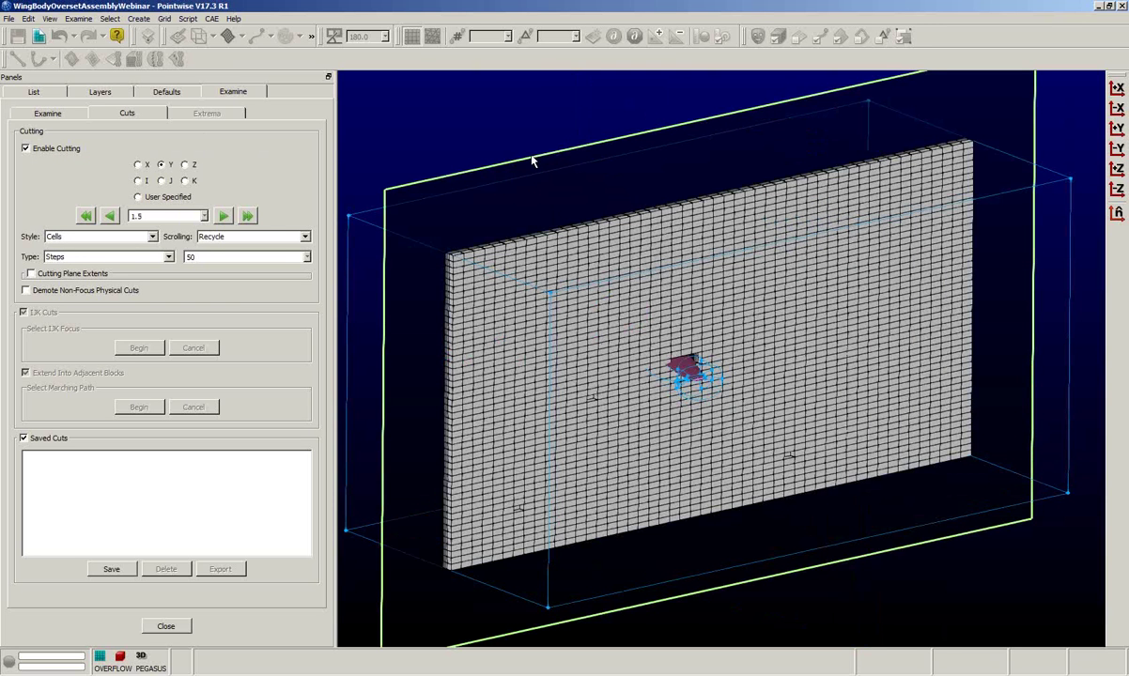
left_click_drag(531, 158, 461, 131)
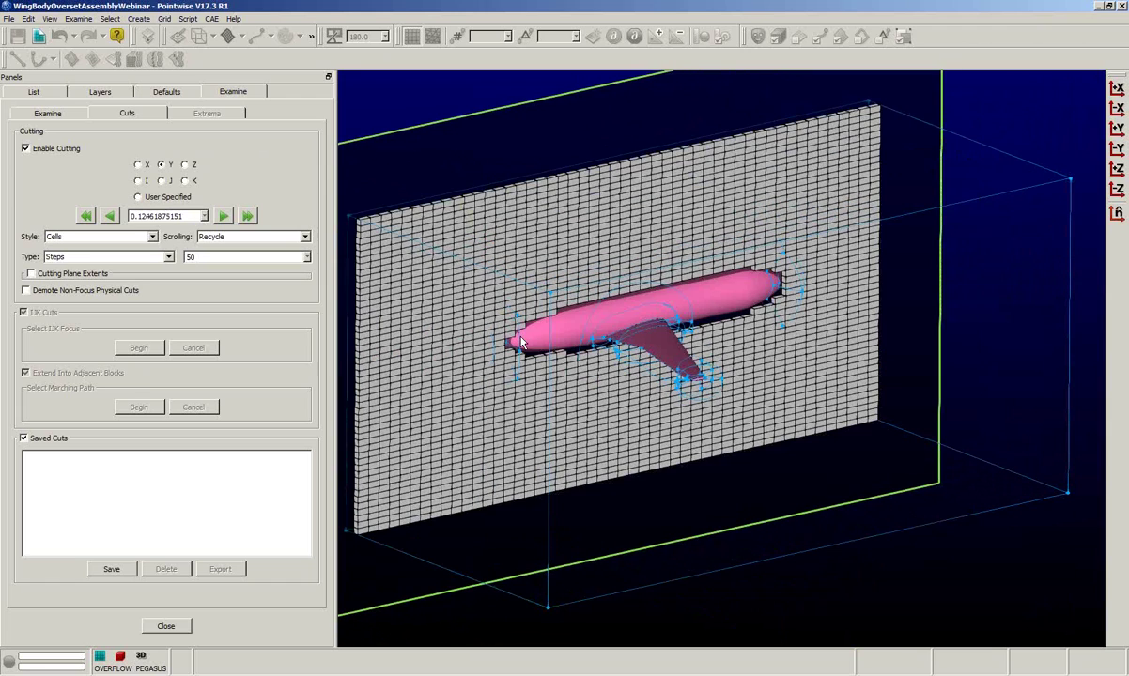
right_click_drag(728, 494, 630, 282)
scroll(584, 267, "up", 6)
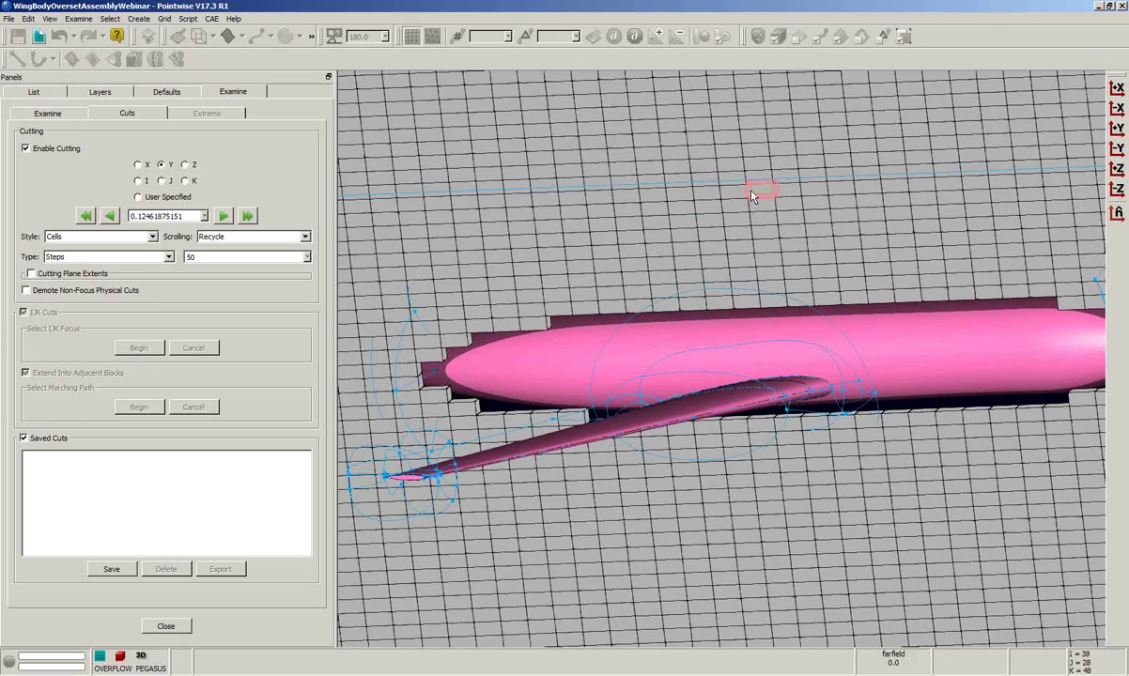
right_click_drag(751, 184, 796, 198)
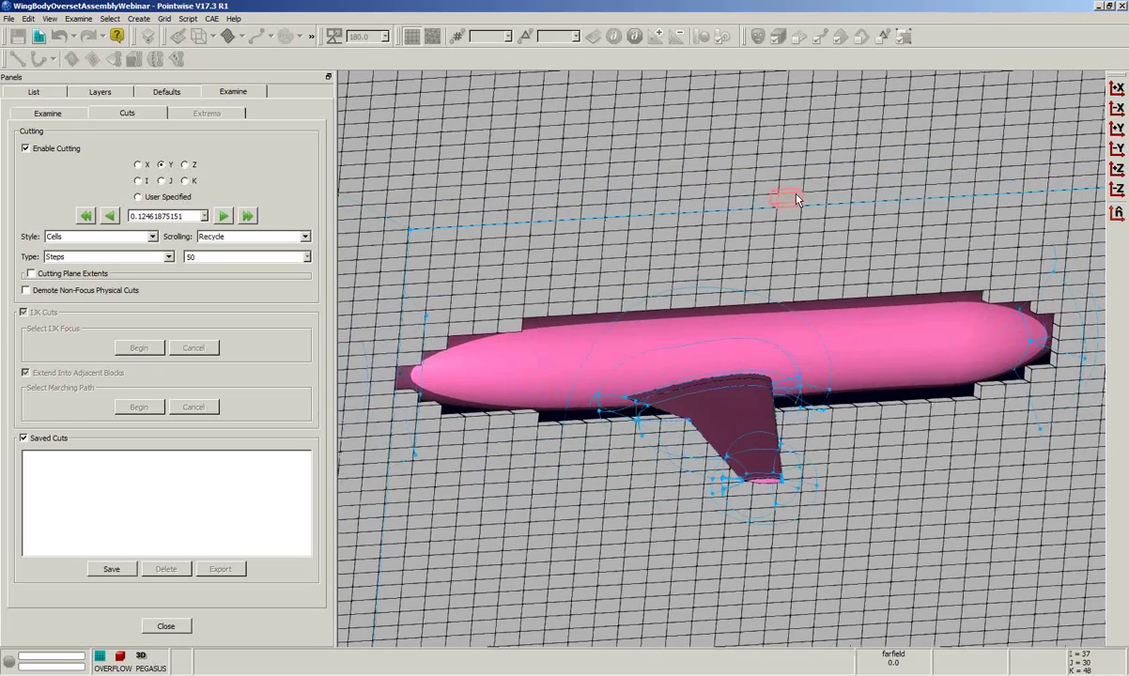
left_click(56, 115)
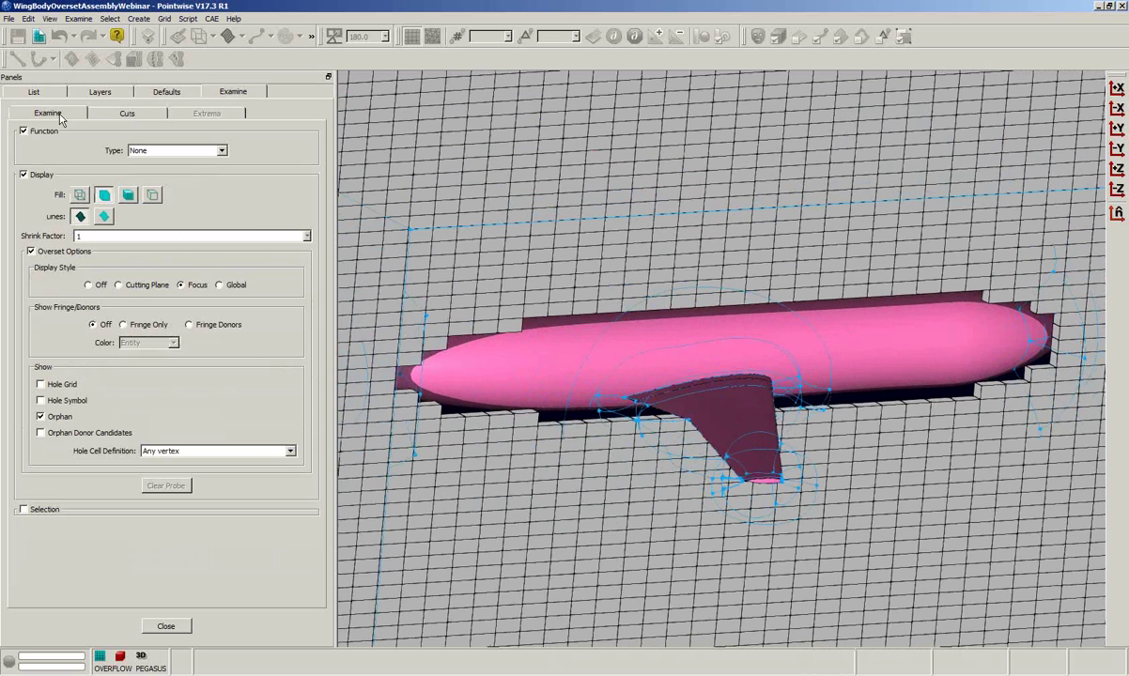
left_click(122, 325)
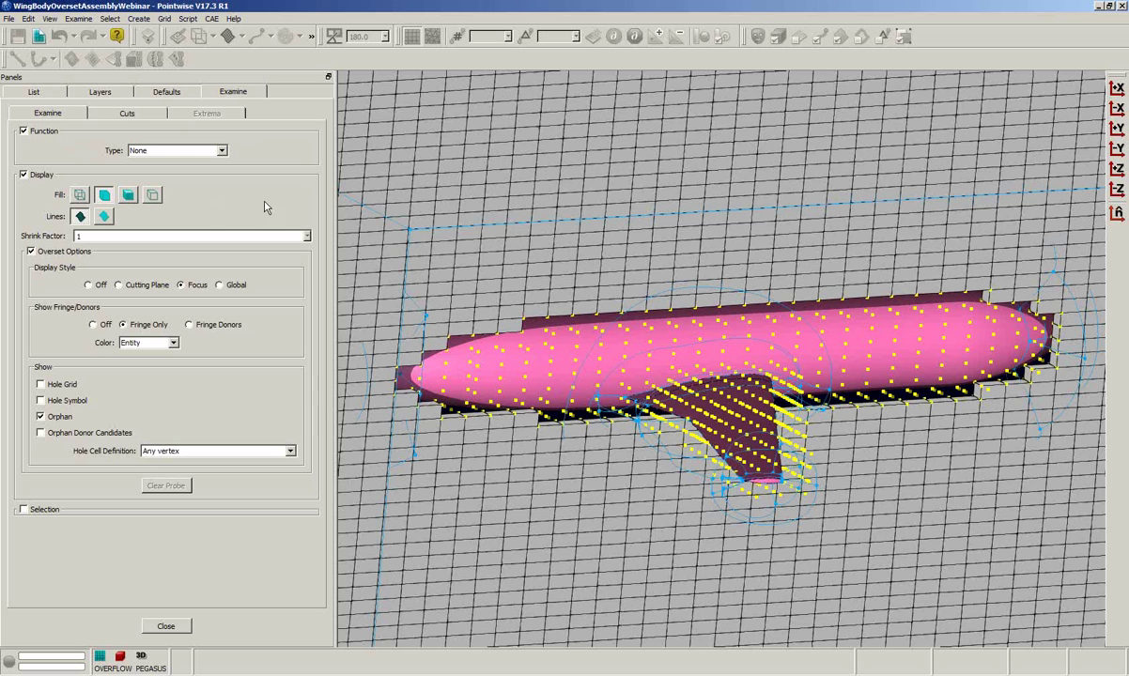
Change the examined selection from the farfield block to only the wing_cap block.
left_click(23, 509)
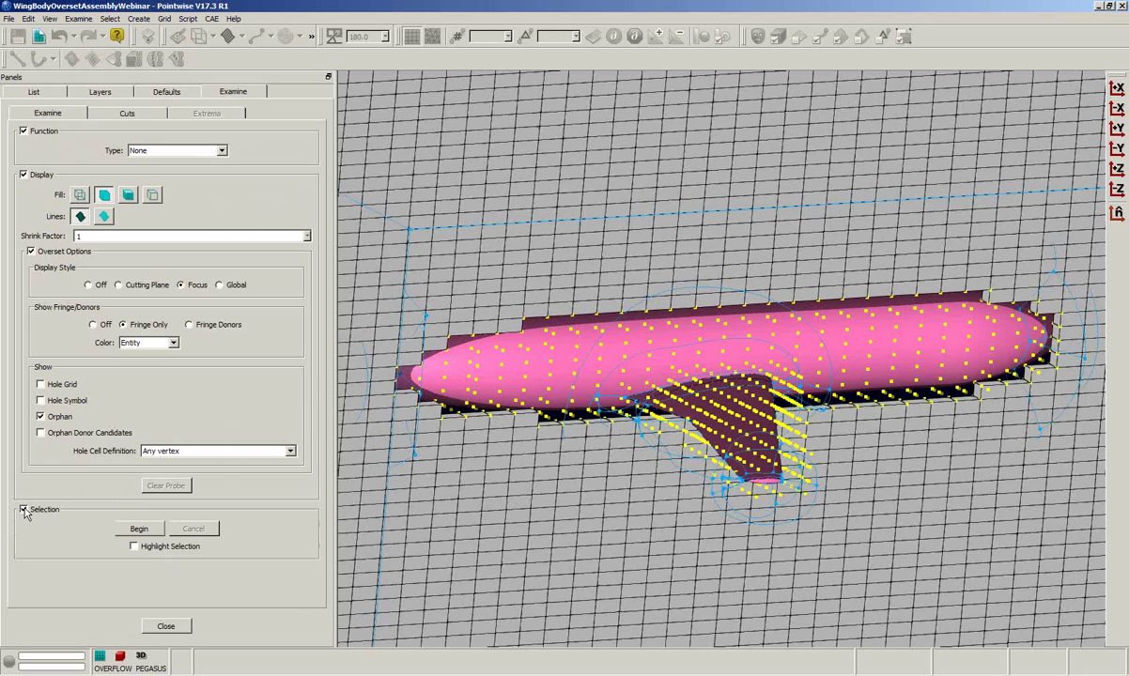
left_click(139, 529)
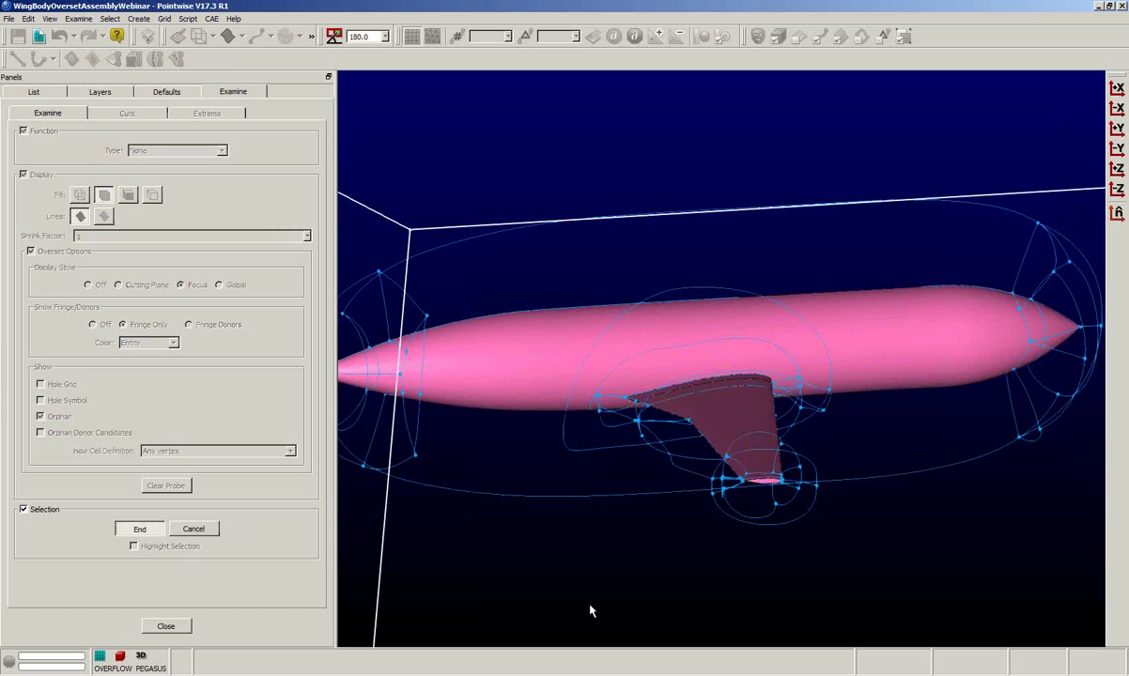
left_click(723, 418)
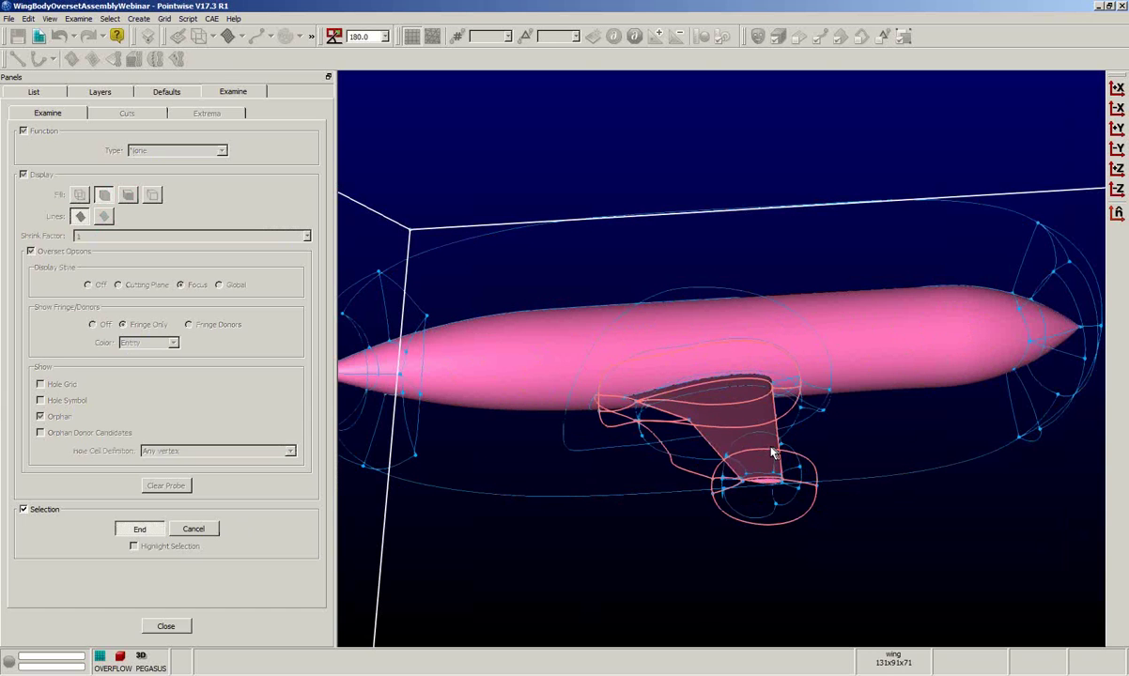
left_click(759, 441)
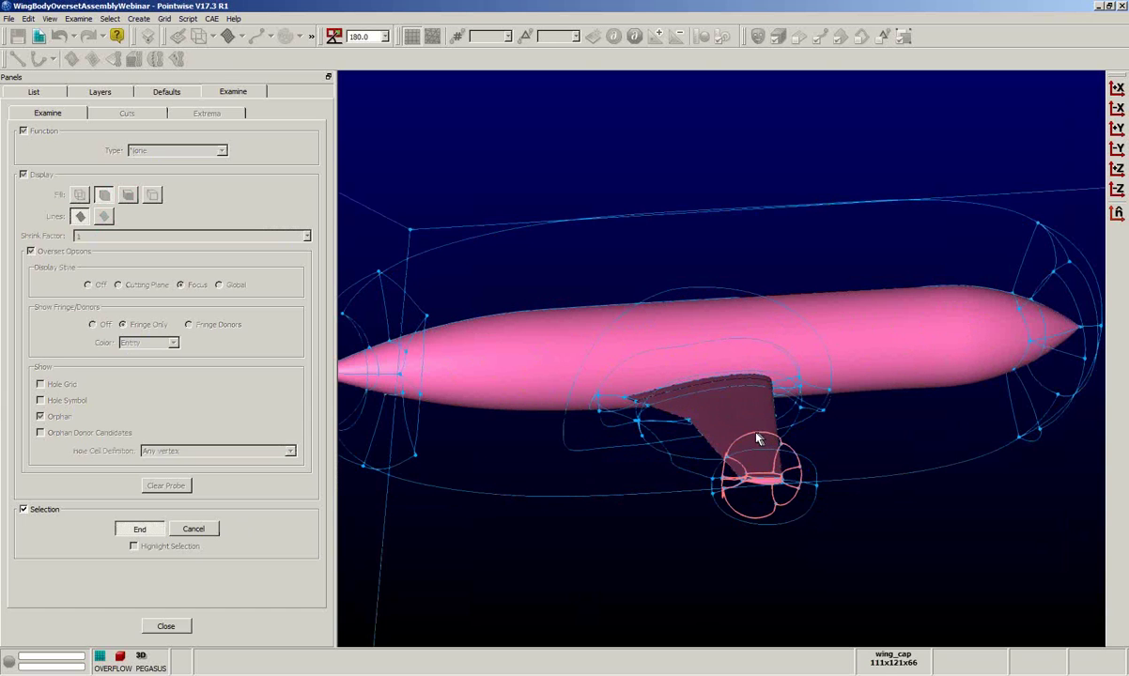
left_click(759, 440)
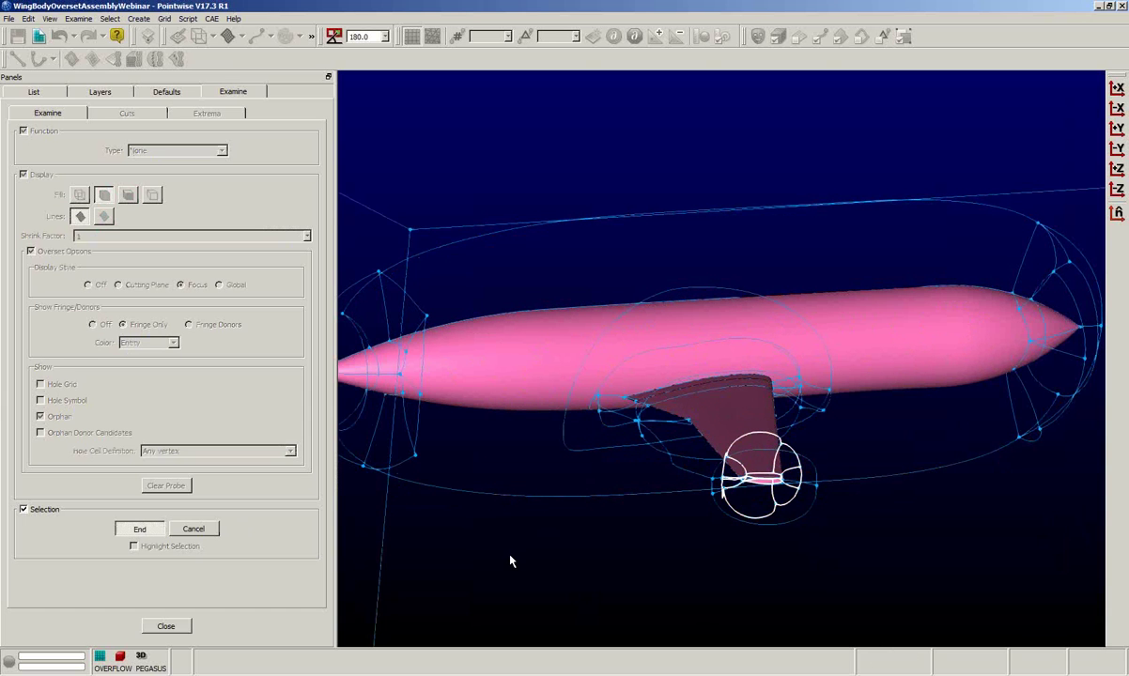
left_click(141, 529)
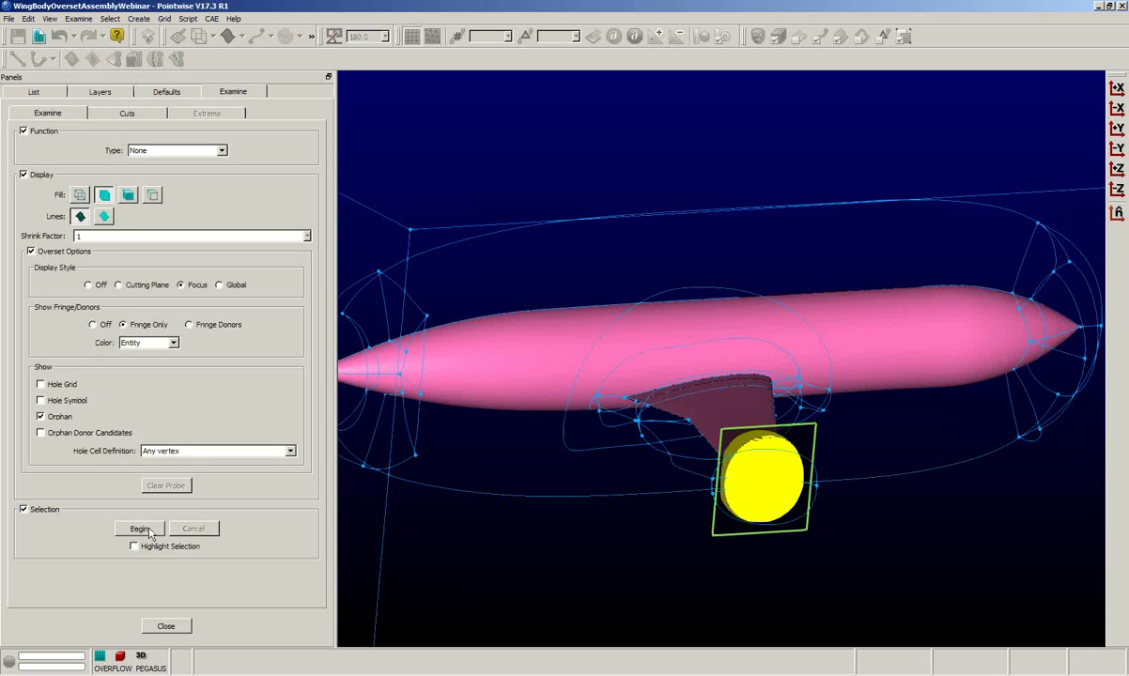
Turn off the fringe display and examine wing_cap with a constant-K cut at K 66.
left_click(93, 325)
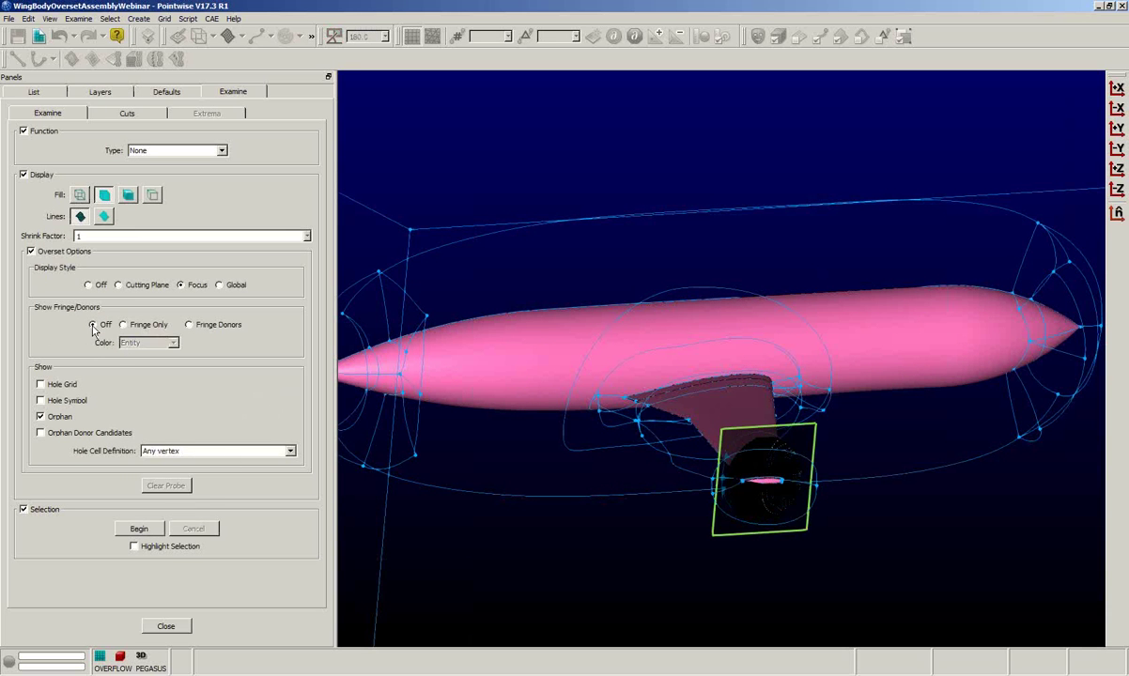
left_click(109, 113)
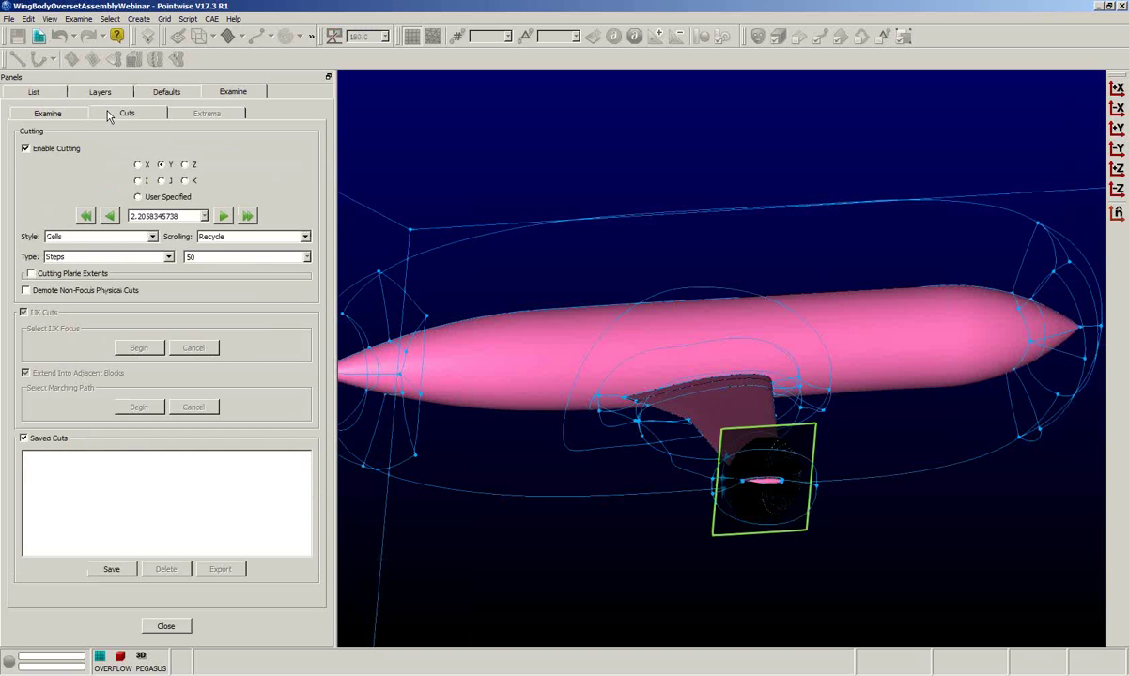
left_click(186, 181)
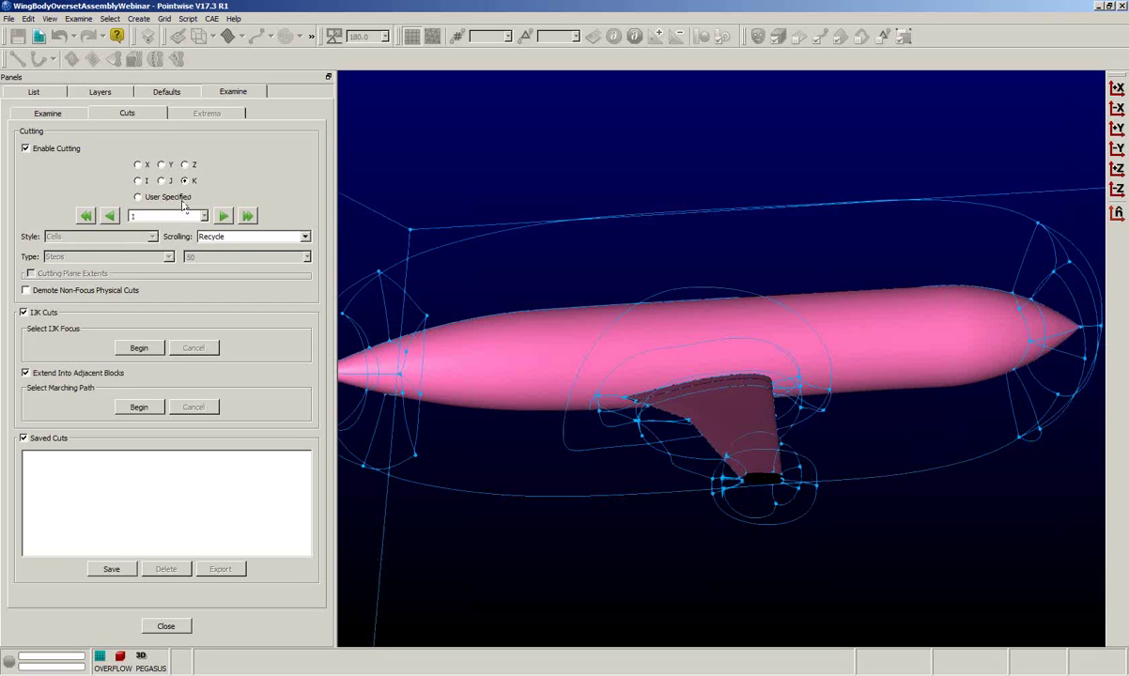
left_click(110, 217)
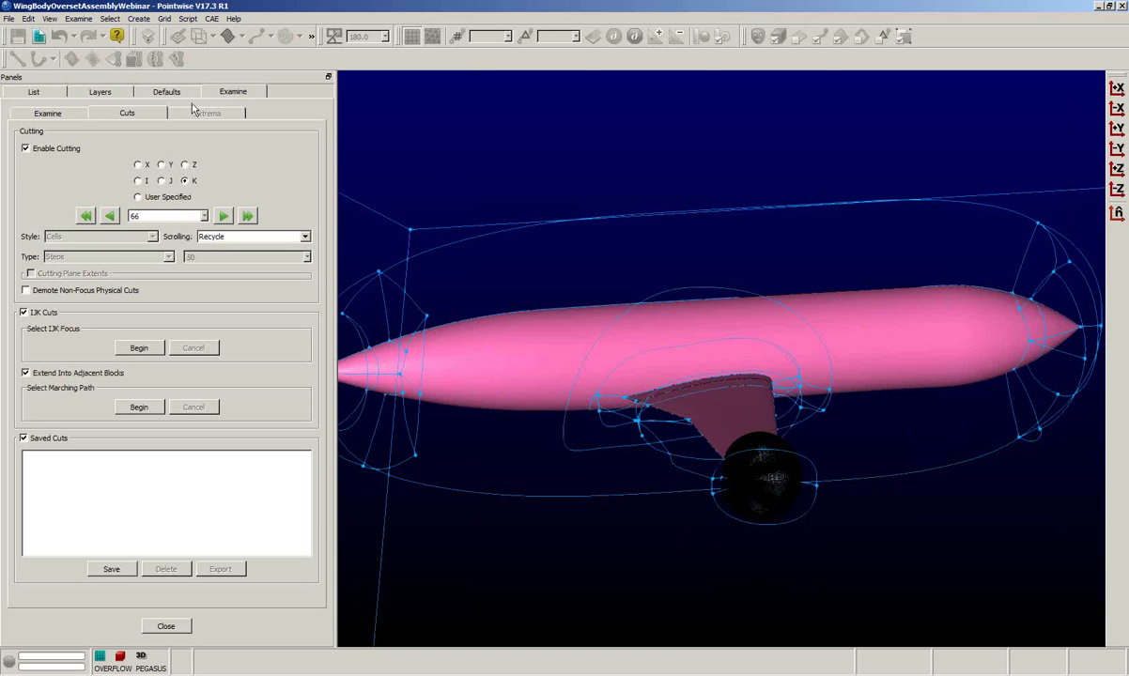
left_click(67, 111)
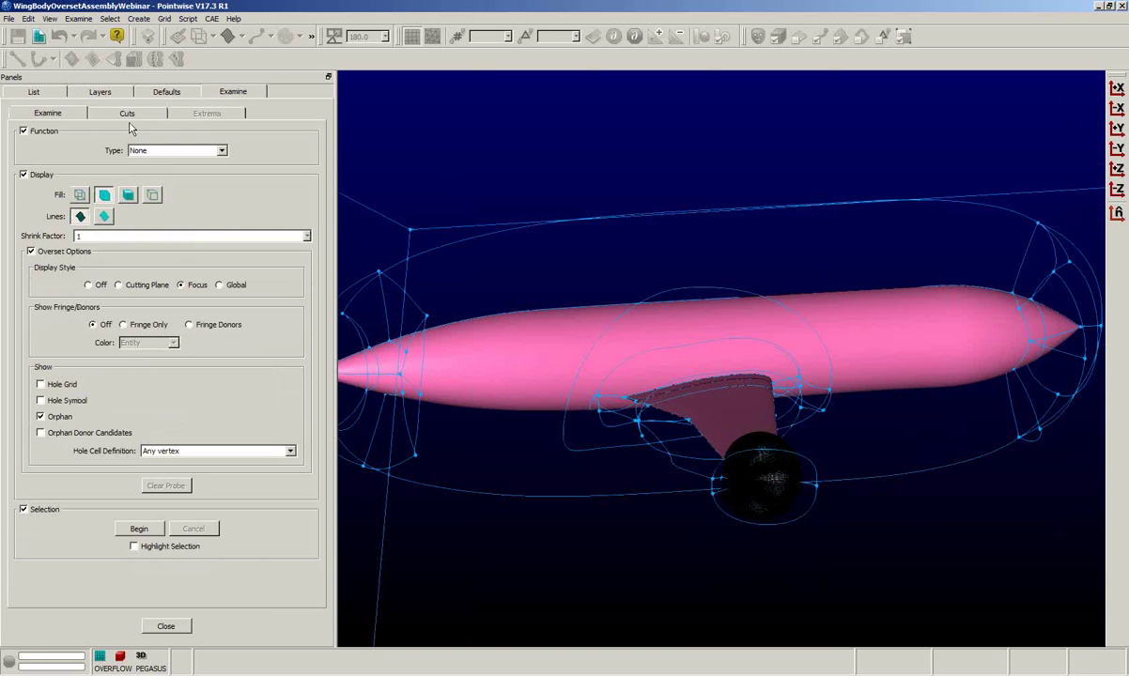
Examine the wing_cap cut by Donor Volume Ratio around the wingtip, and close the examination.
left_click(222, 152)
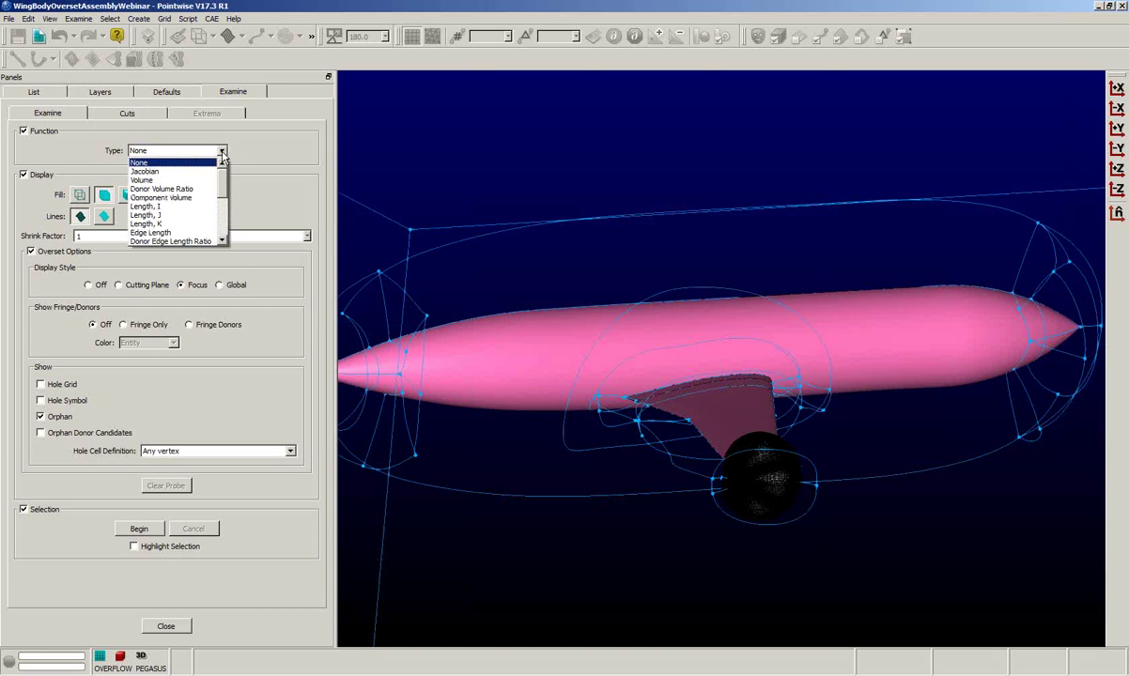
left_click(183, 190)
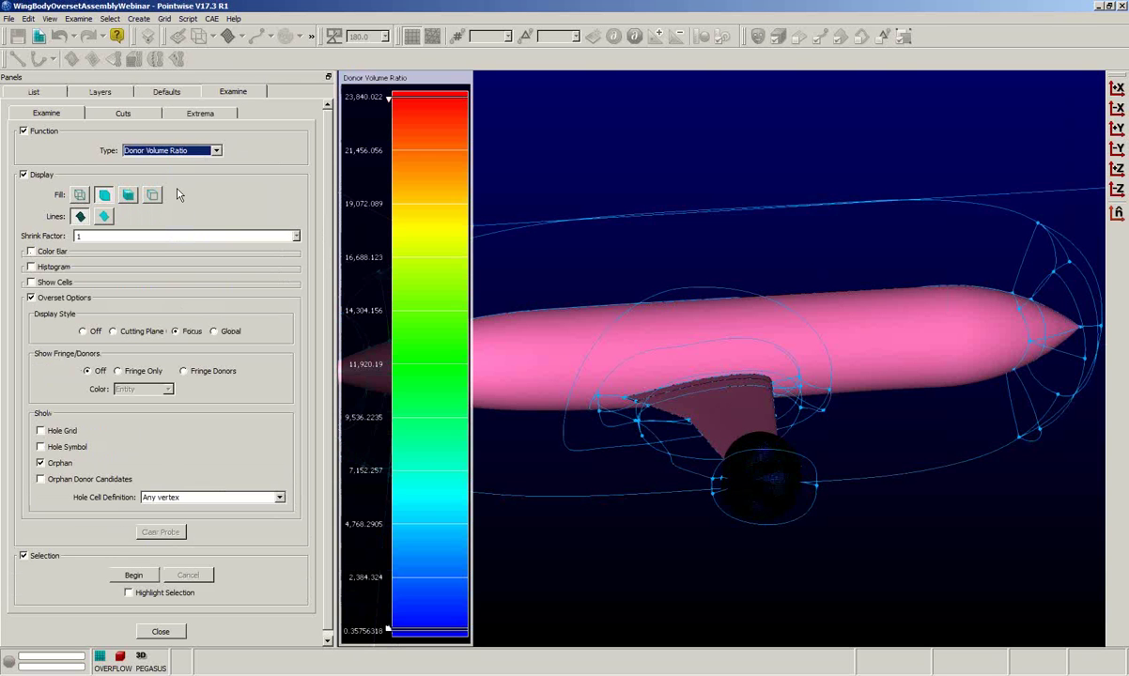
scroll(759, 522, "up", 8)
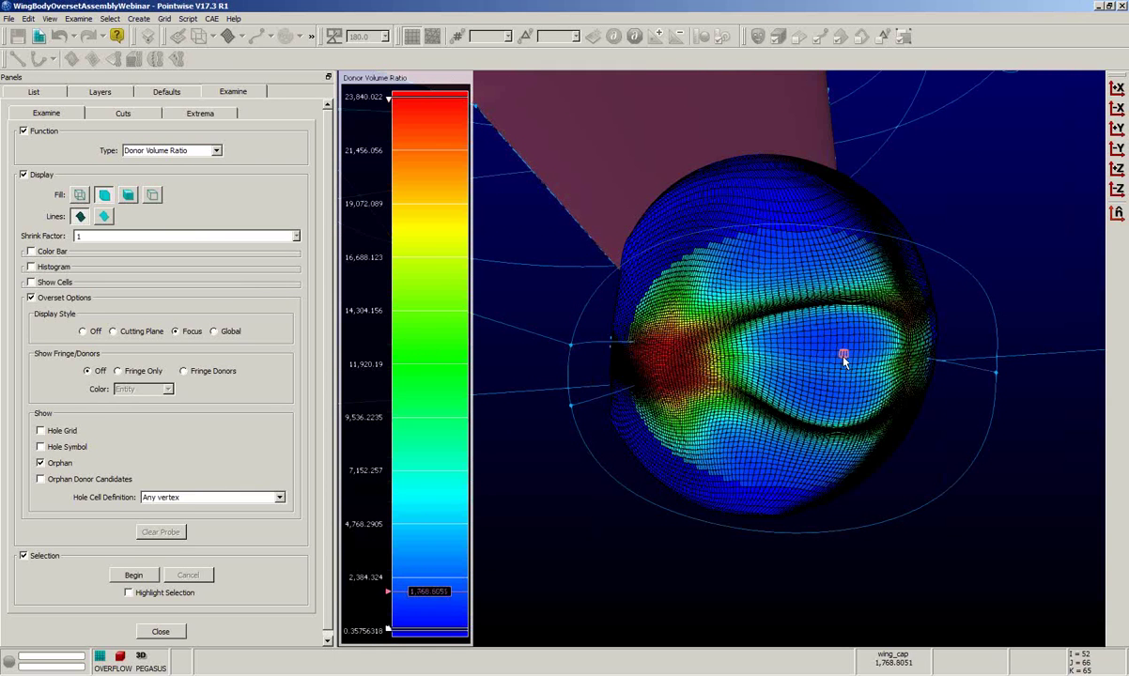
right_click_drag(968, 482, 899, 488, "ctrl")
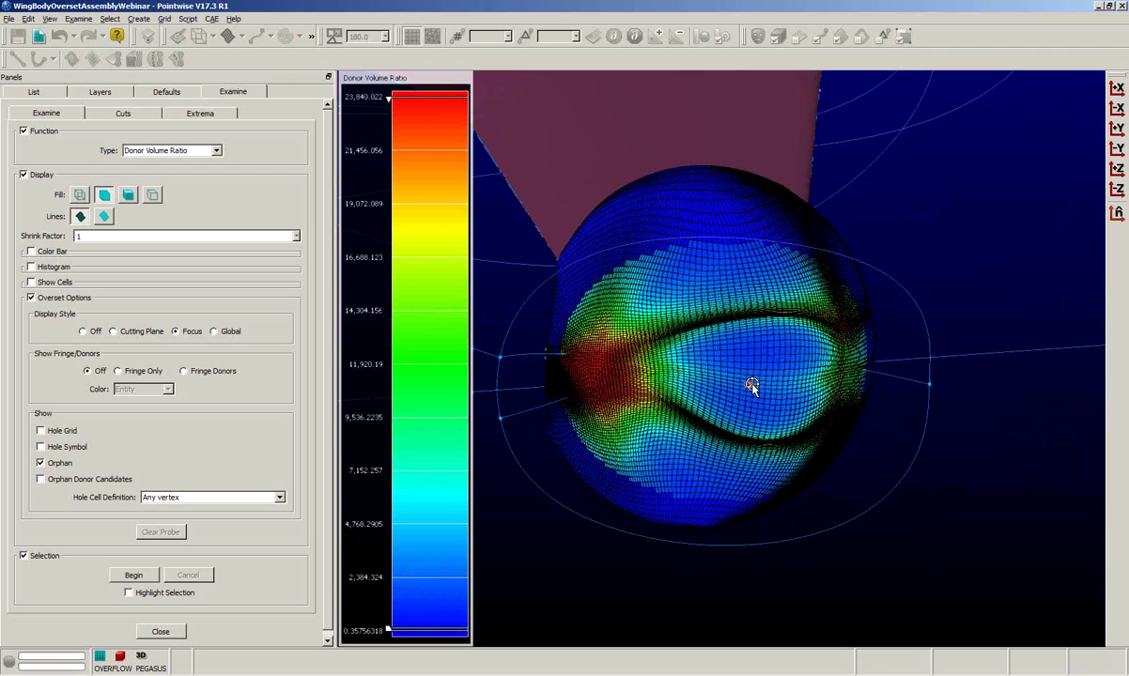
right_click_drag(900, 479, 1064, 355, "ctrl")
scroll(819, 455, "up", 3)
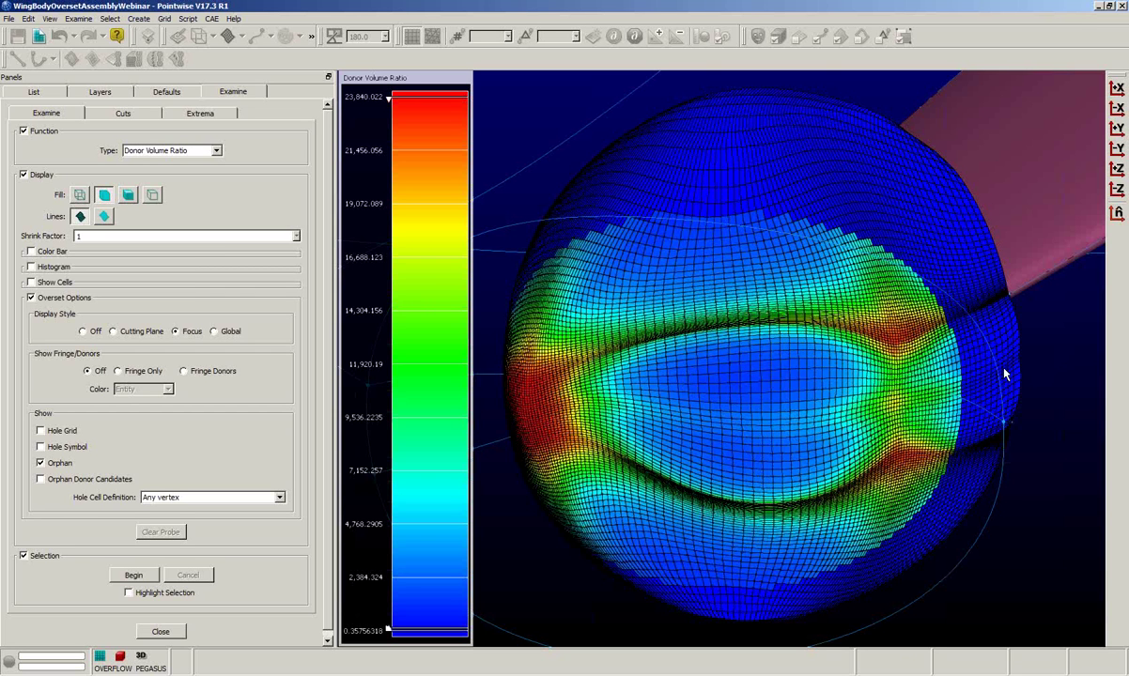
scroll(734, 398, "down", 2)
scroll(733, 400, "down", 2)
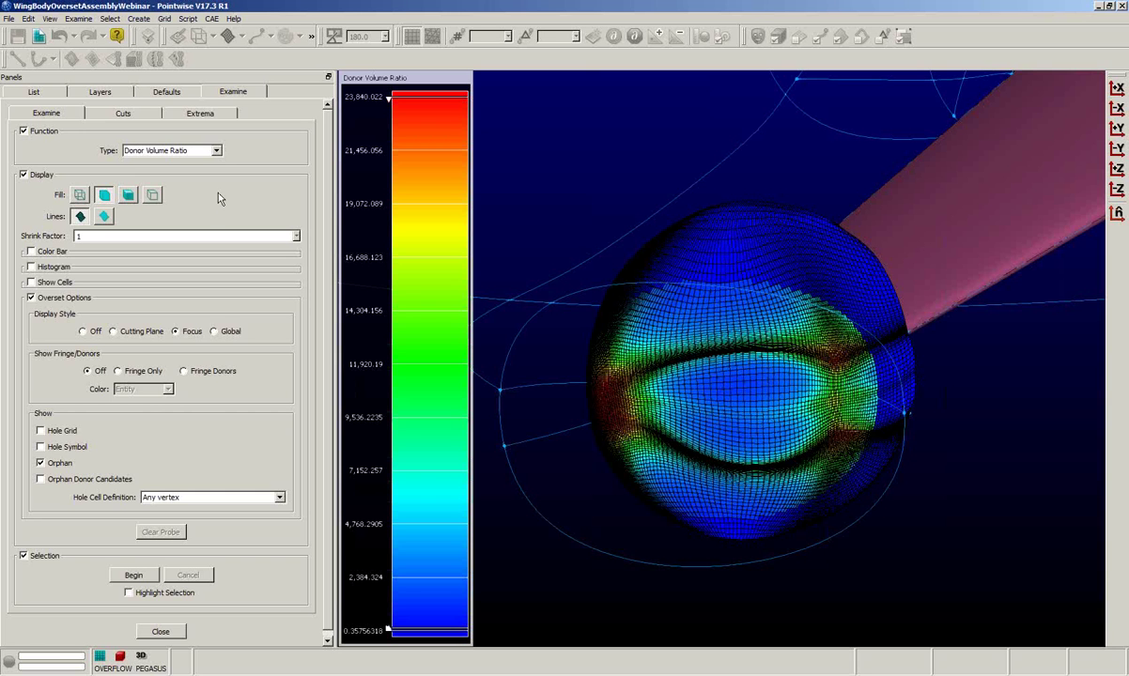
left_click(160, 631)
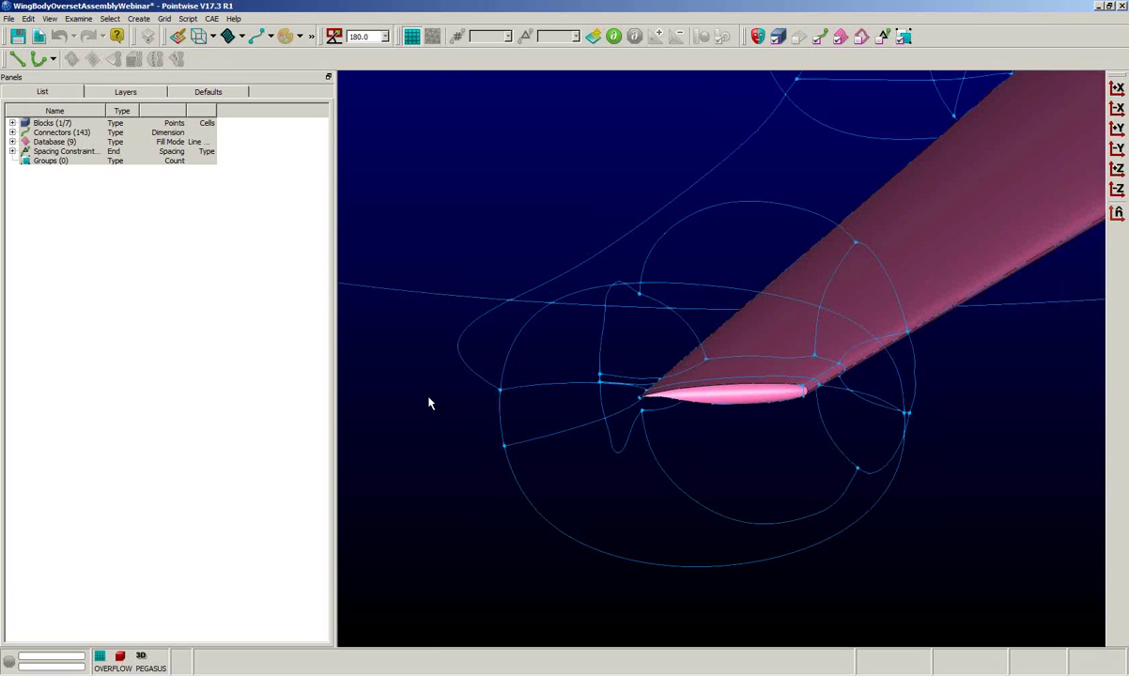
Select the wing block and turn on the display of domains.
left_click(501, 360)
scroll(444, 270, "down", 1)
scroll(446, 274, "down", 2)
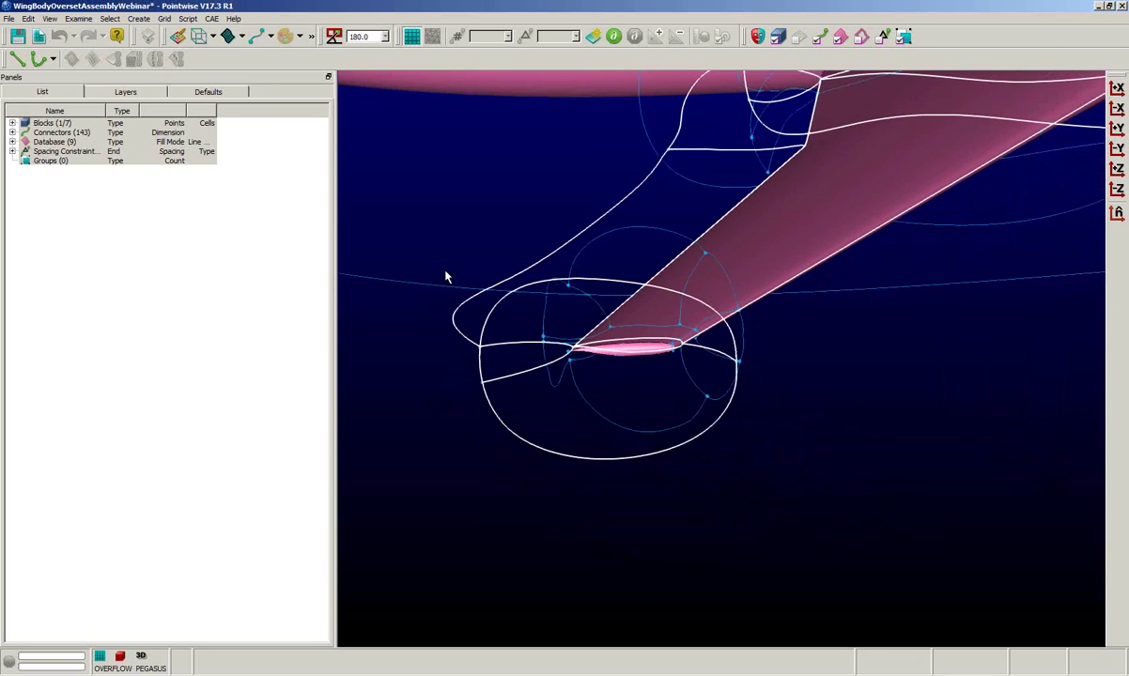
right_click_drag(937, 476, 830, 555)
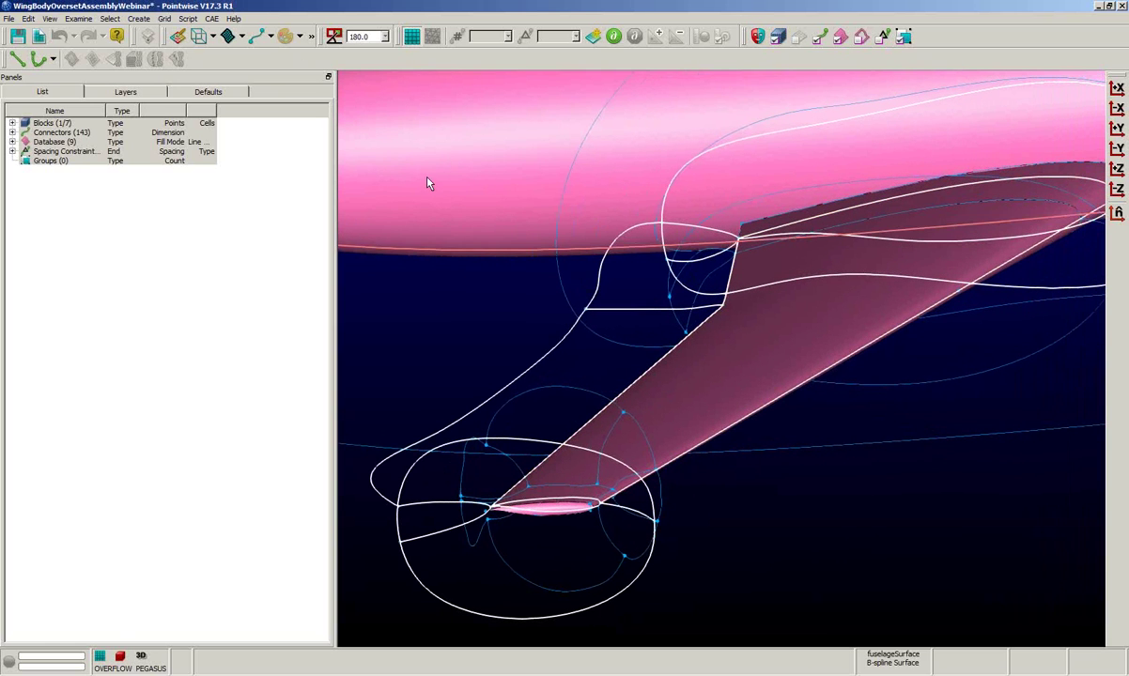
left_click(48, 18)
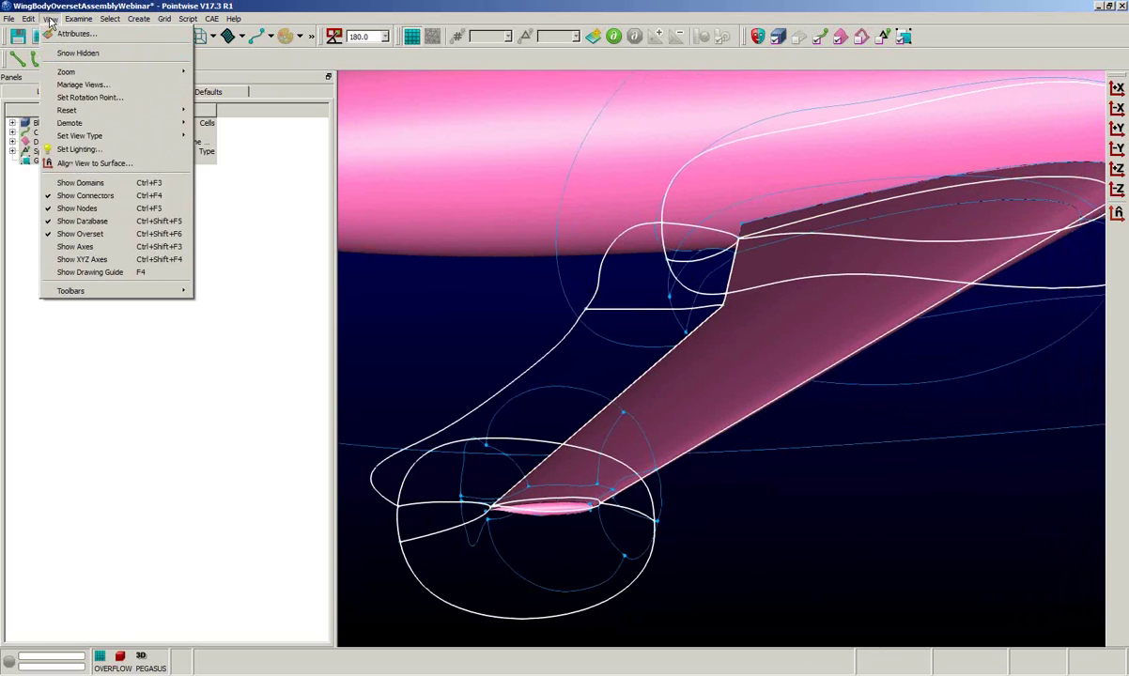
left_click(77, 183)
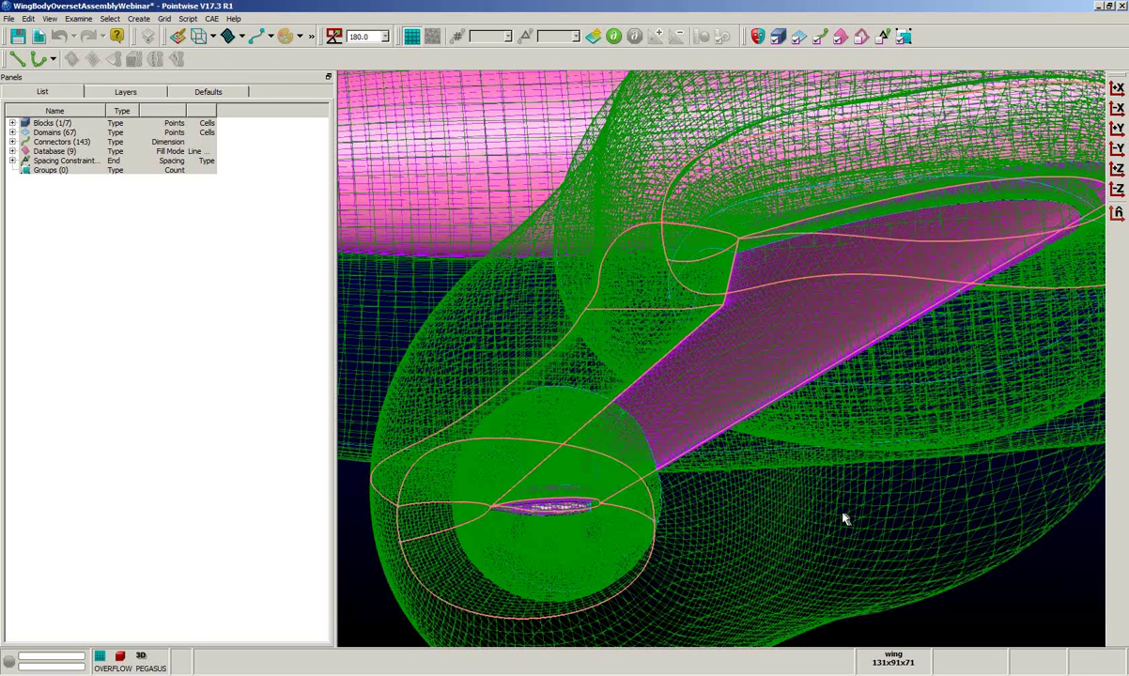
Set the wing block's display to a shaded fill and its color mode to Per Entity.
left_click(246, 264)
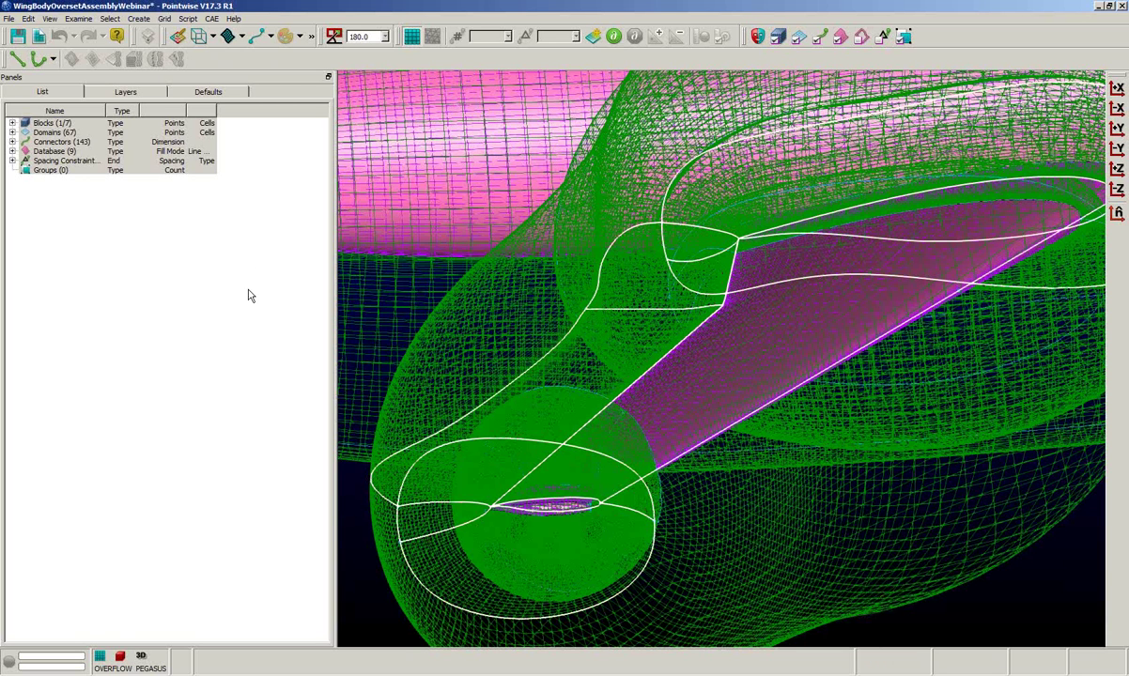
left_click(176, 36)
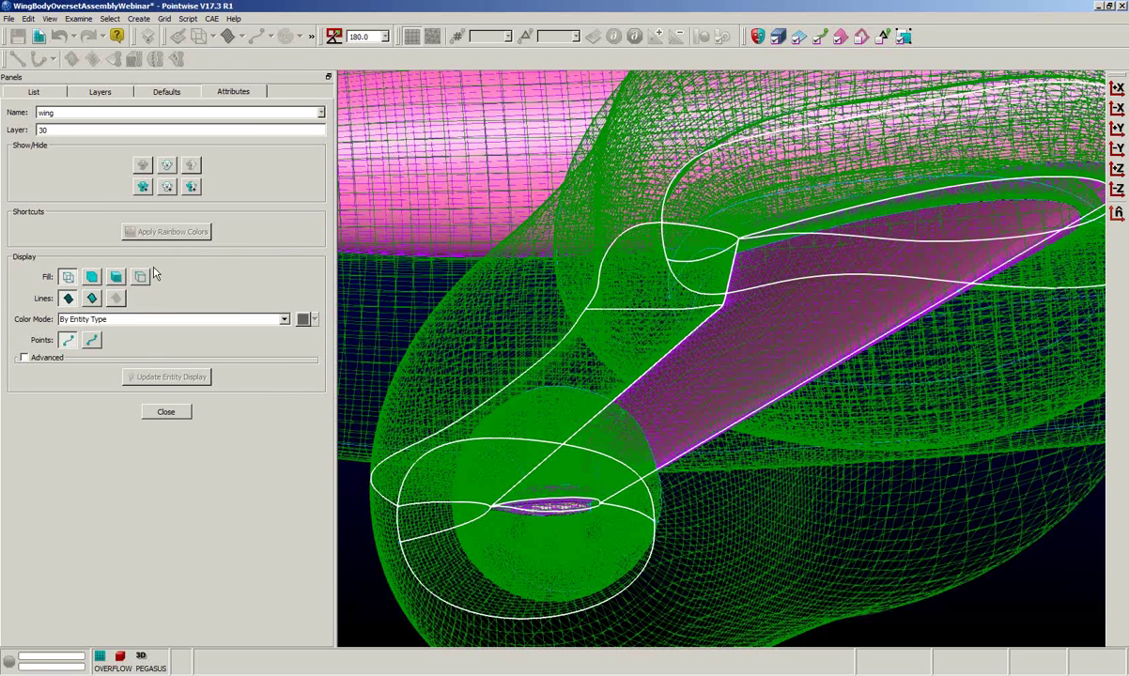
left_click(117, 277)
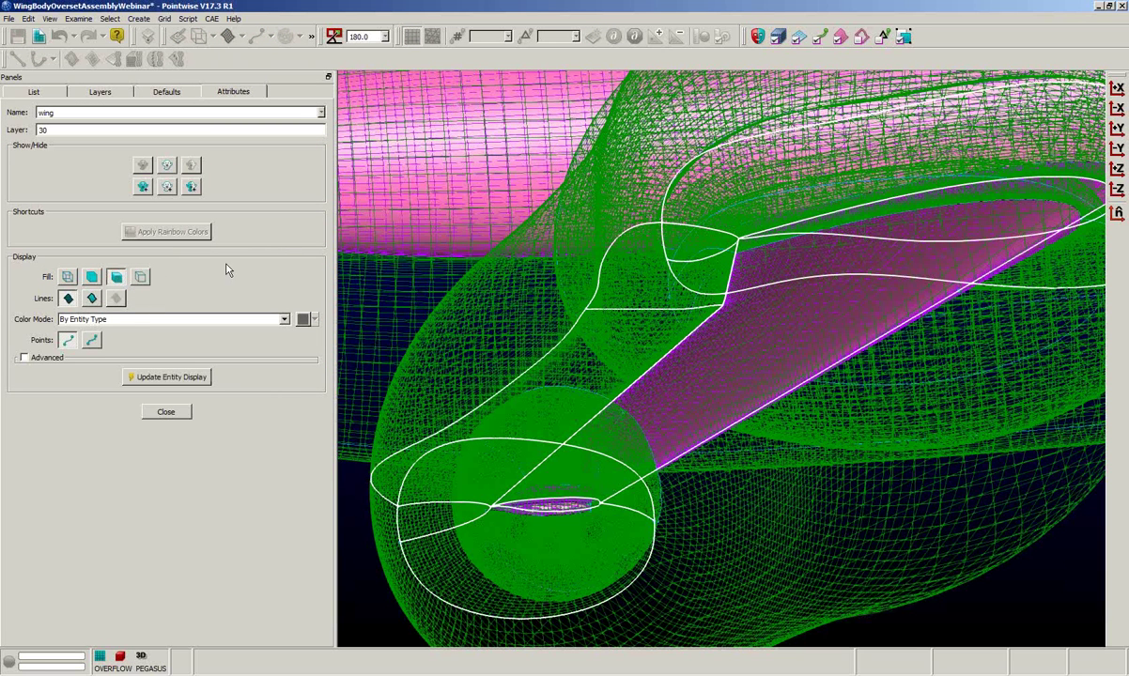
left_click(284, 321)
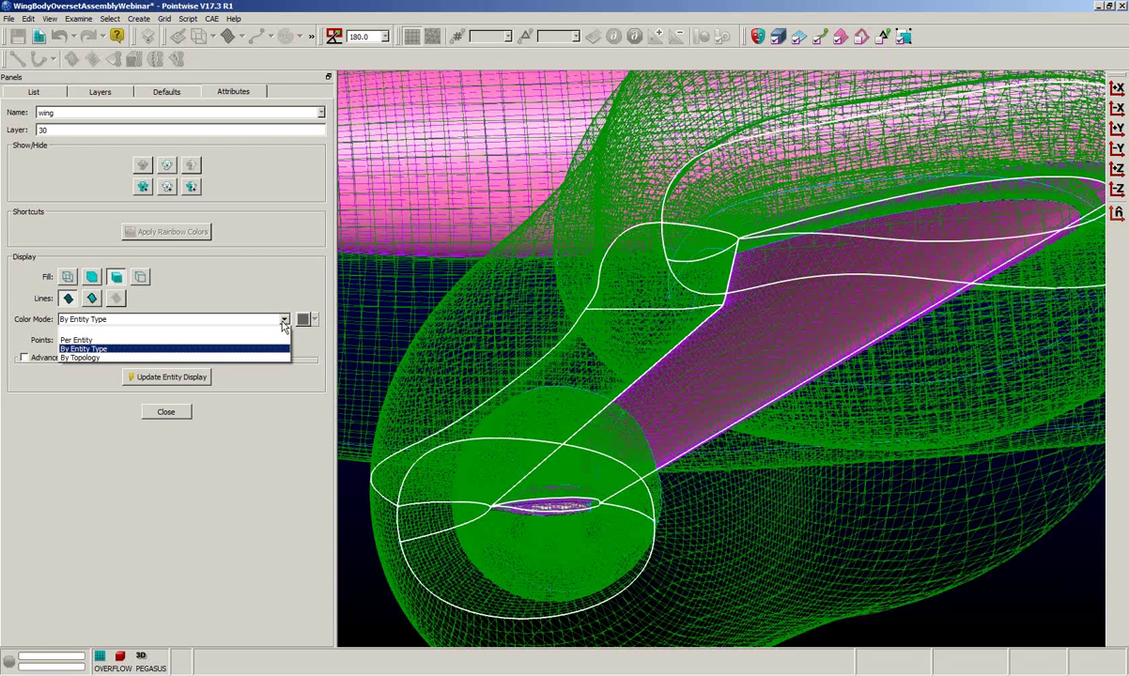
left_click(263, 340)
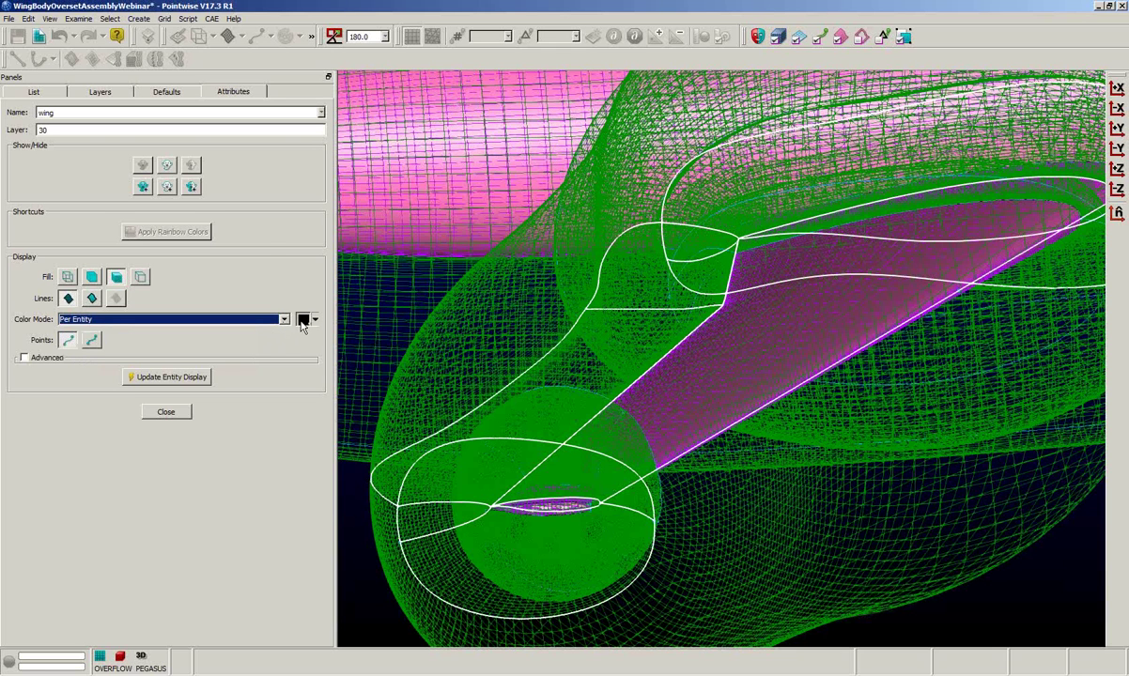
Color the wing block orange, update its display, view it from both sides of the wing, and close its attributes.
left_click(302, 320)
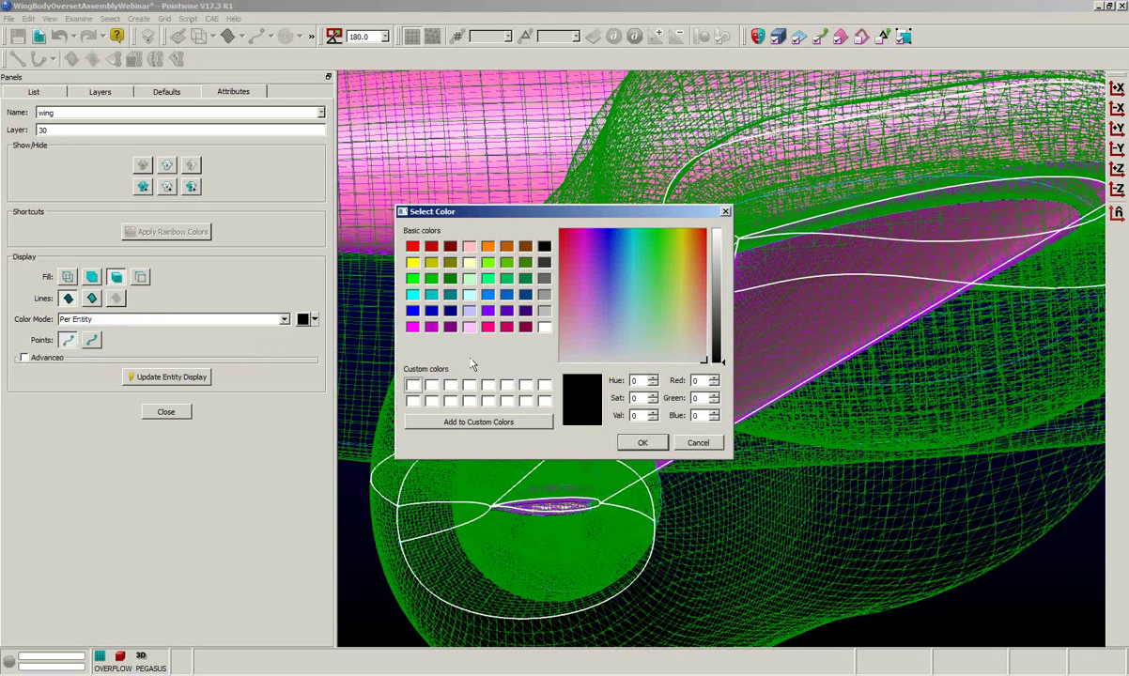
left_click(488, 246)
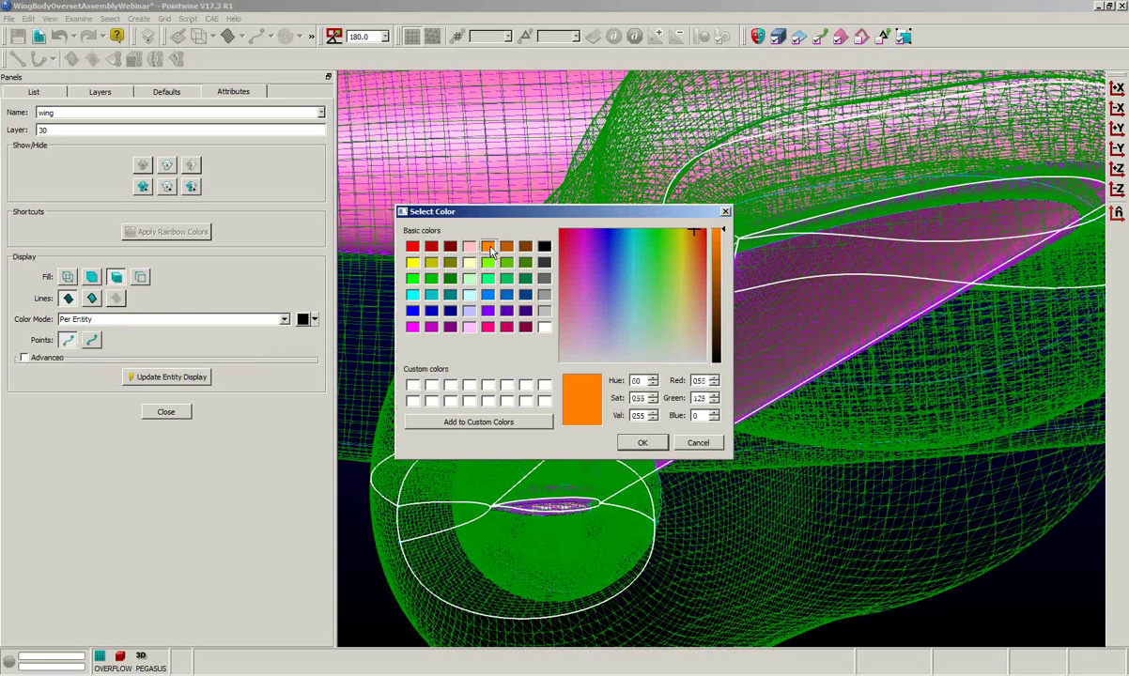
left_click(642, 445)
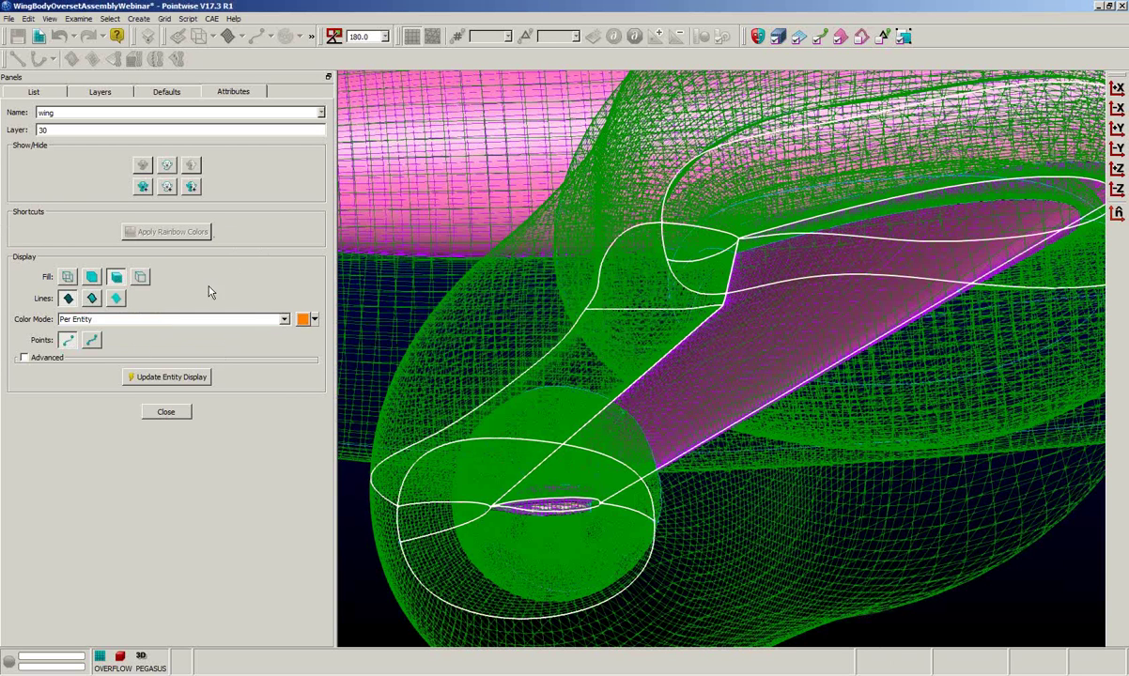
left_click(166, 378)
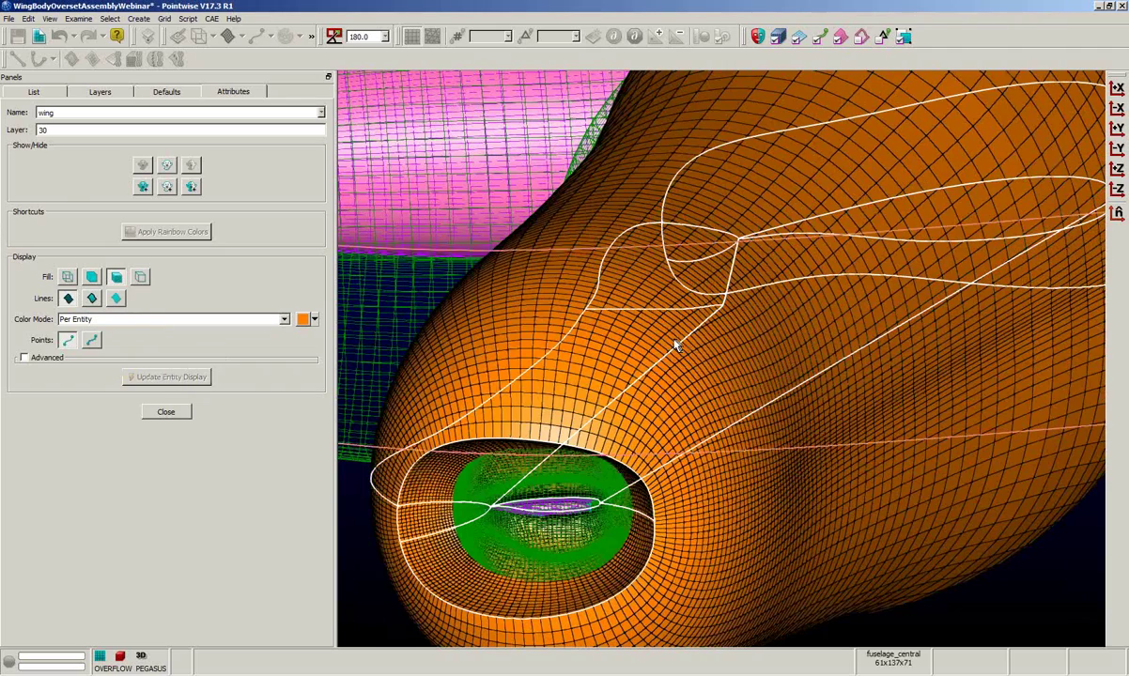
scroll(696, 346, "down", 3)
scroll(697, 351, "down", 1)
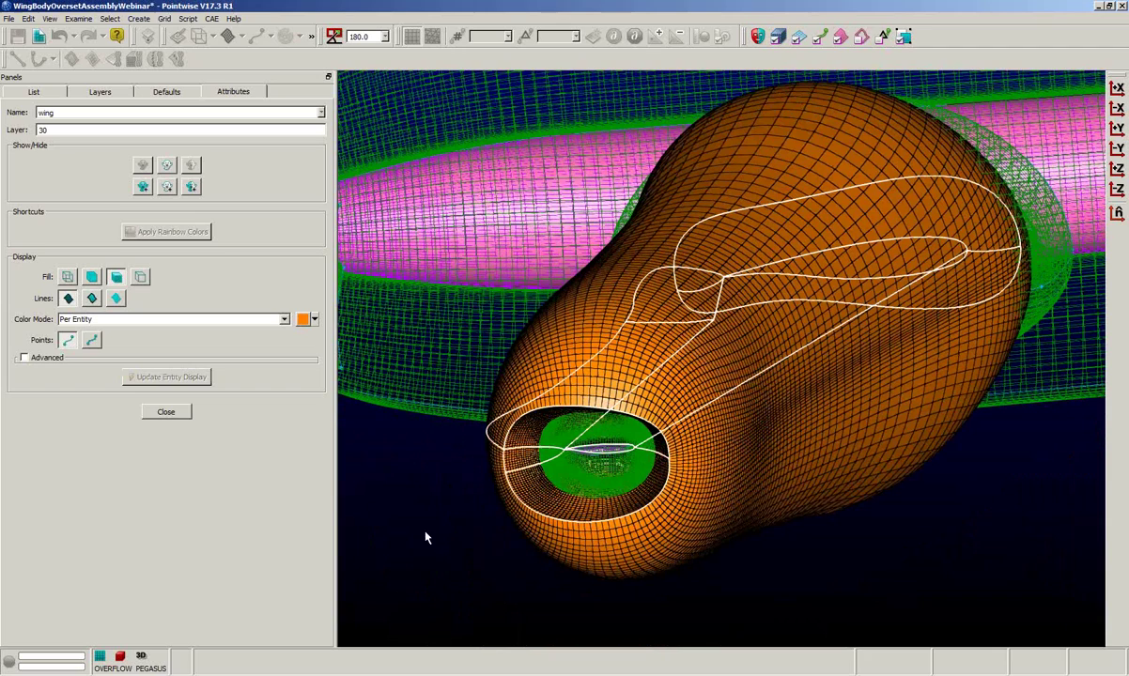
right_click_drag(425, 509, 591, 572, "ctrl")
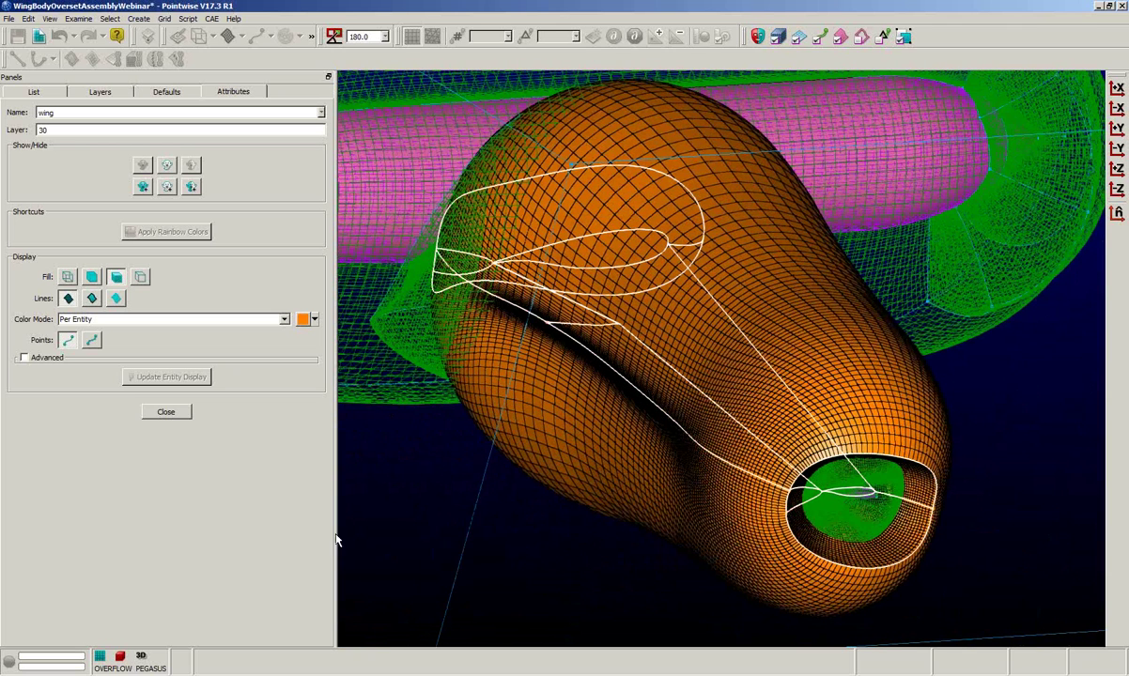
left_click(166, 412)
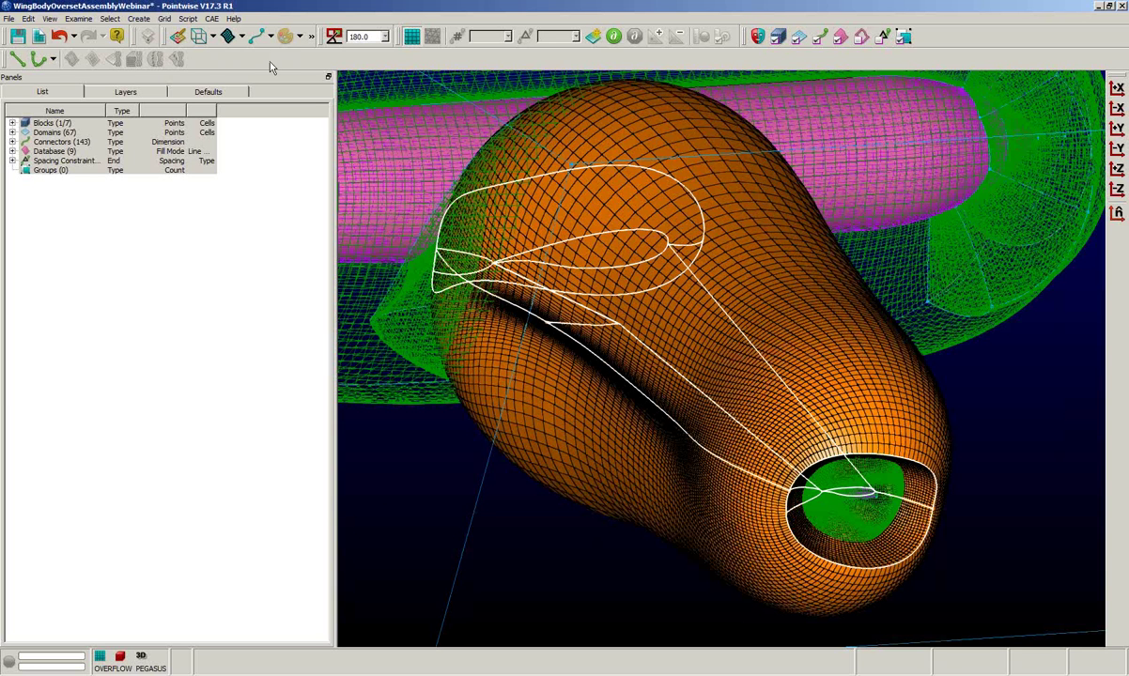
Examine the wing block's Minimum Included Angle and hide the domains.
left_click(76, 21)
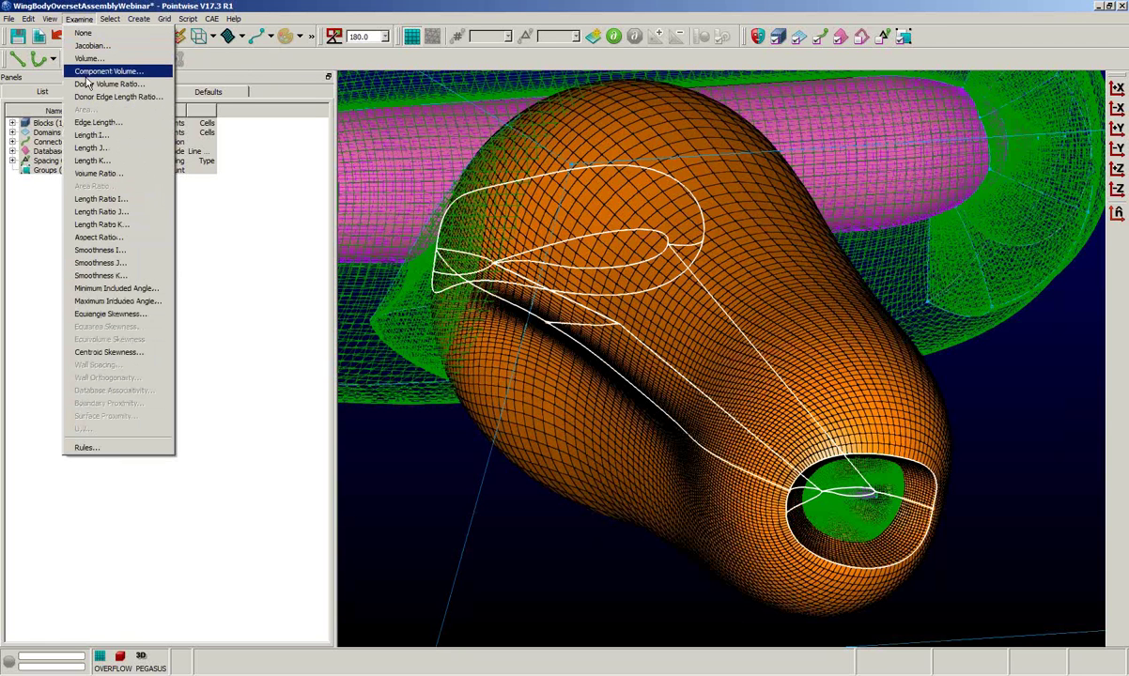
left_click(118, 289)
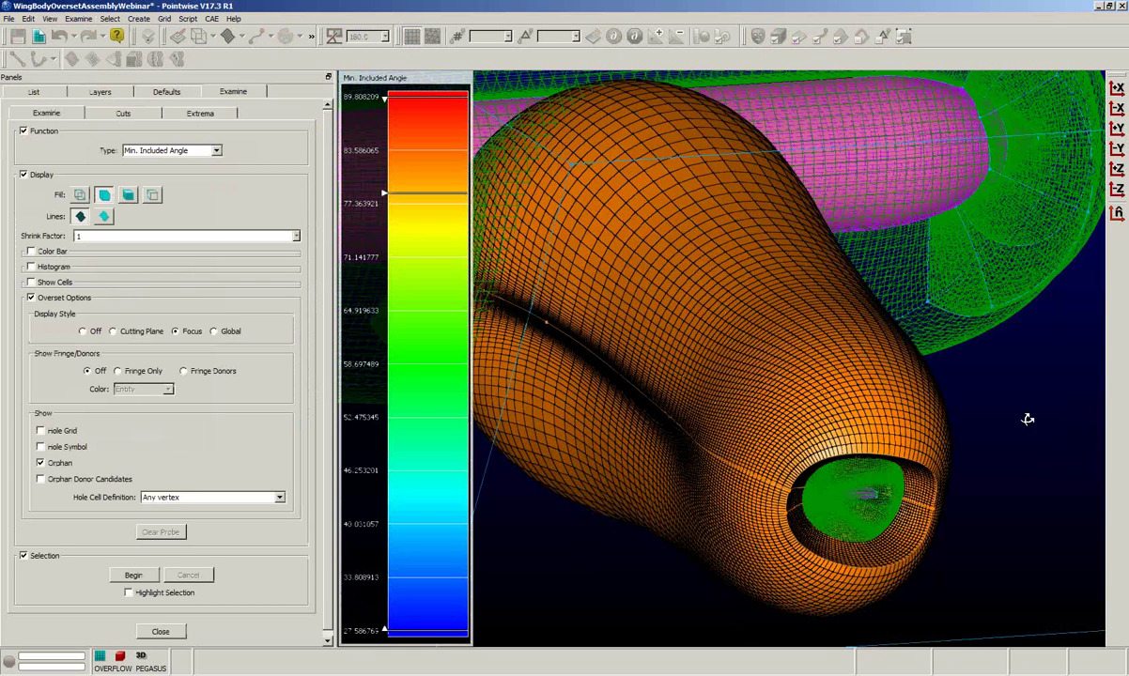
right_click_drag(1027, 419, 954, 442)
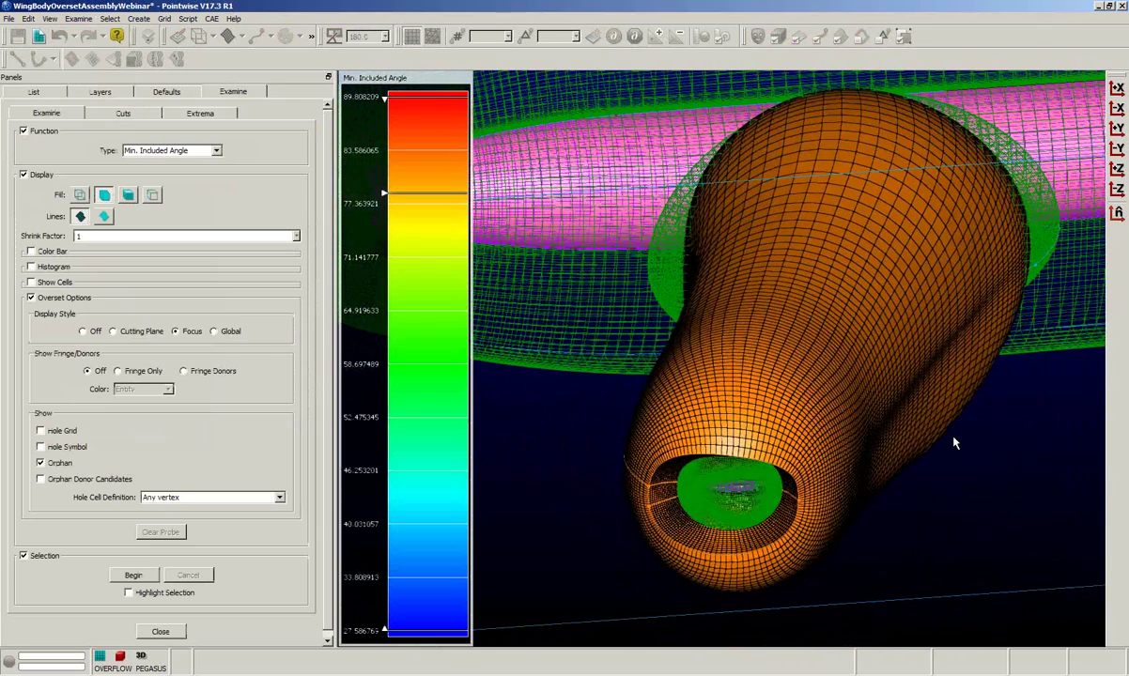
left_click(50, 19)
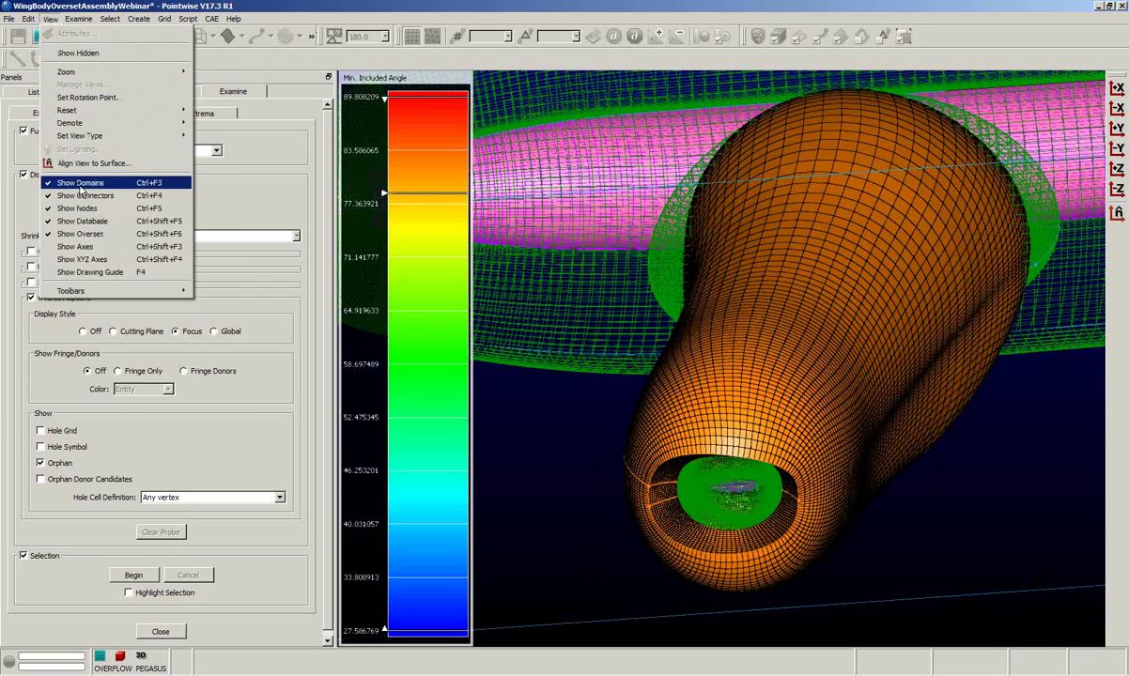
left_click(80, 185)
Enable a User Specified cutting plane through the wing block.
left_click(123, 114)
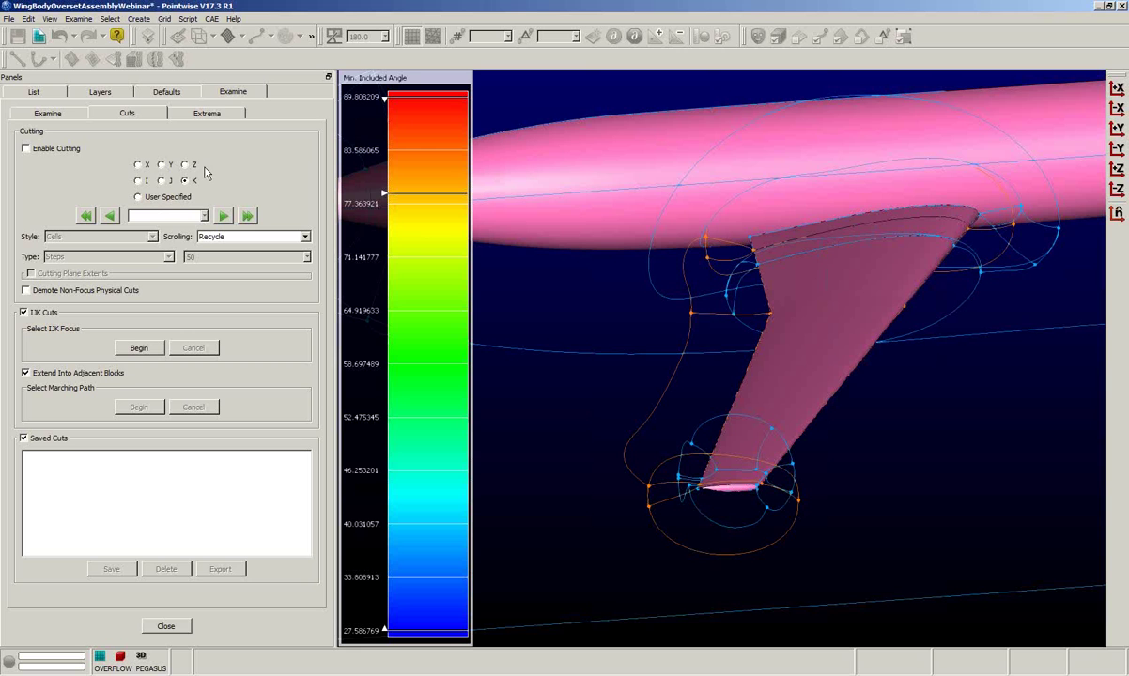
left_click(138, 197)
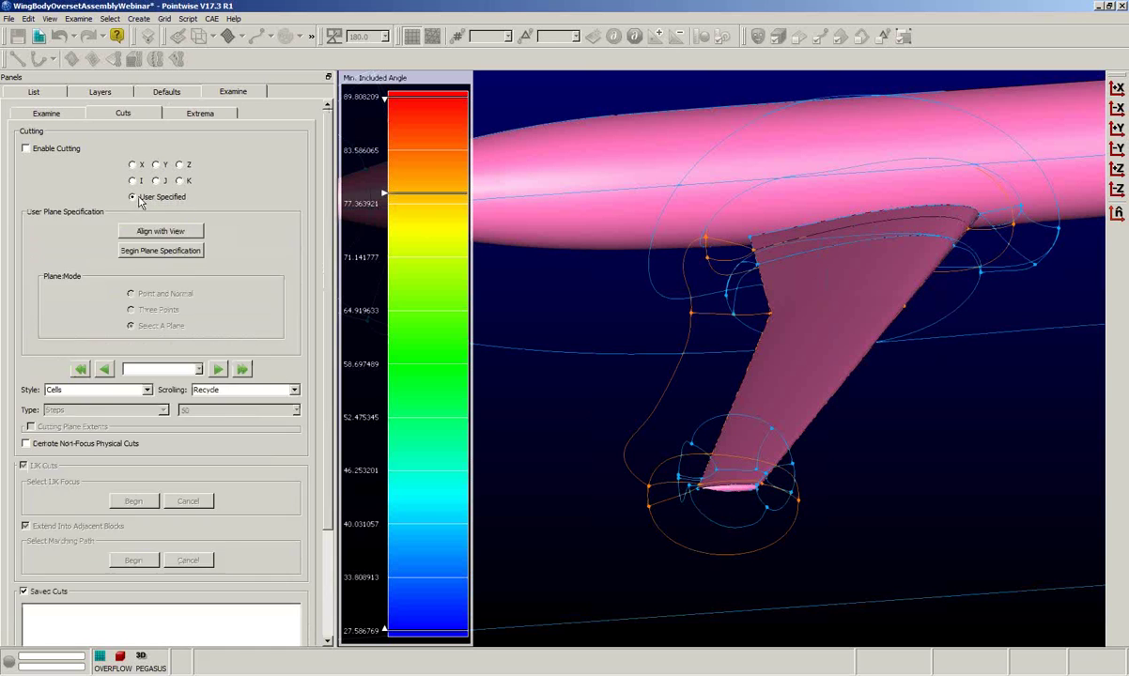
left_click(26, 149)
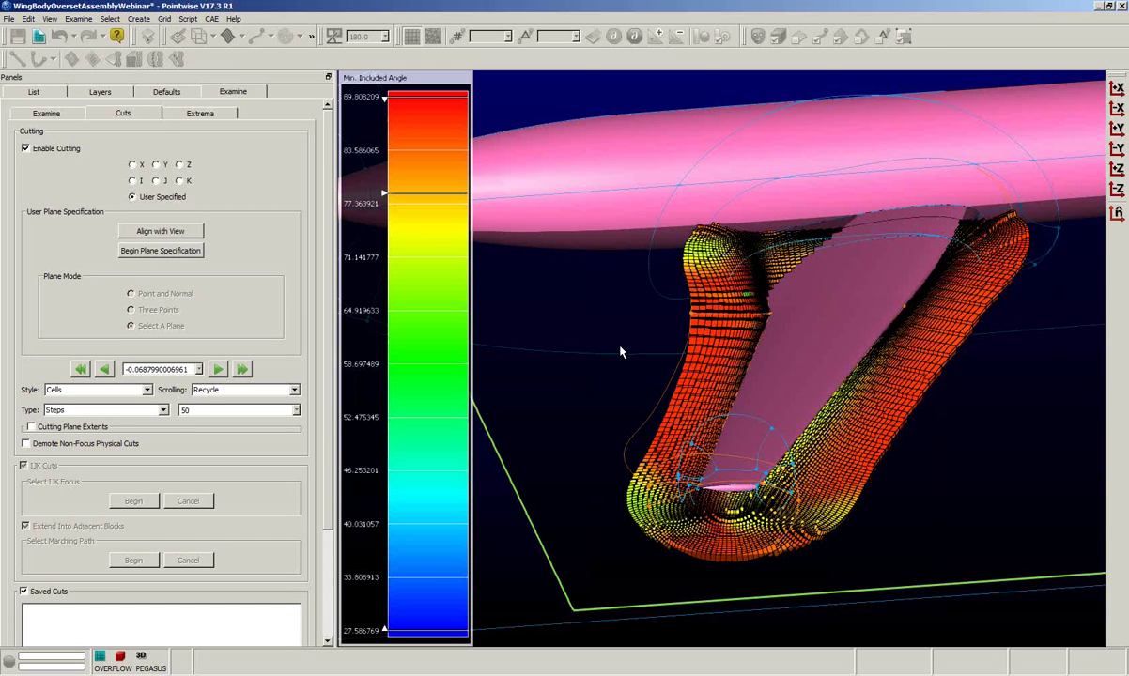
Align the cutting plane with a spanwise view of the wing and move it outboard toward the wingtip to about -2.00.
right_click_drag(620, 407, 675, 355)
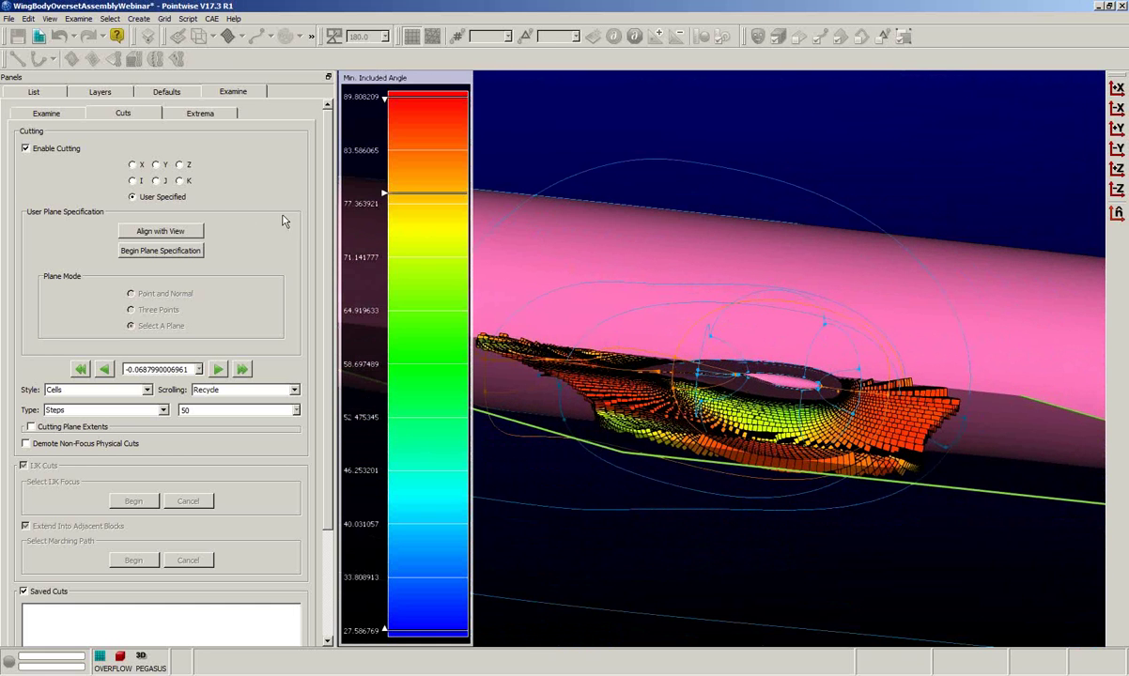
left_click(160, 232)
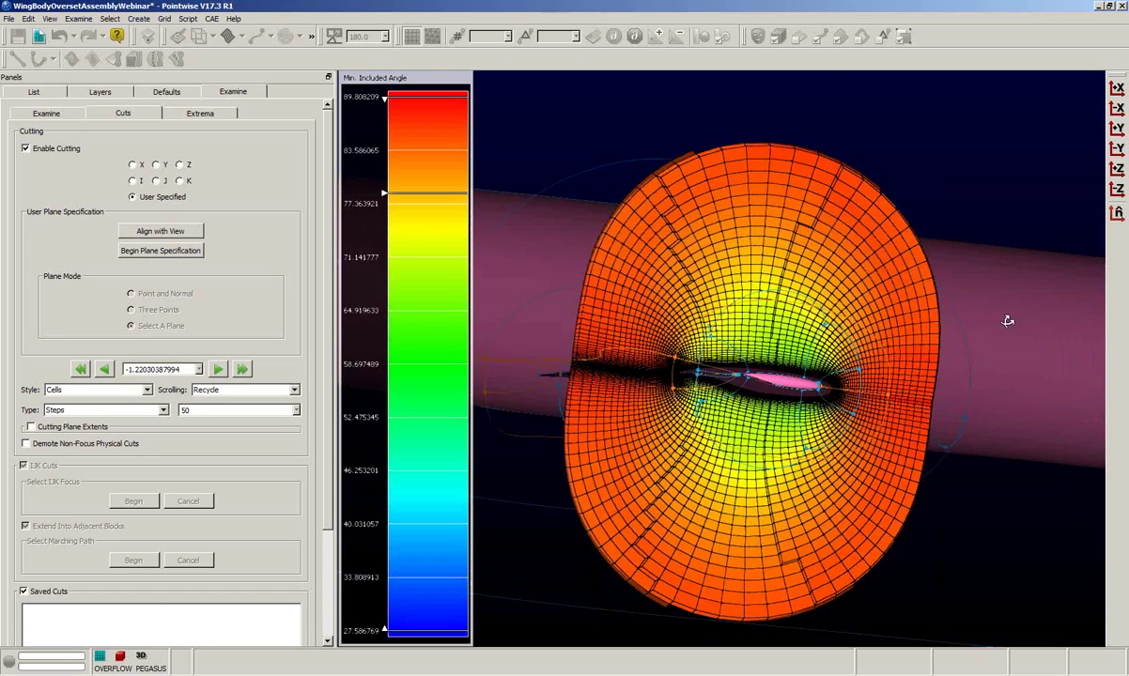
right_click_drag(1008, 320, 813, 404)
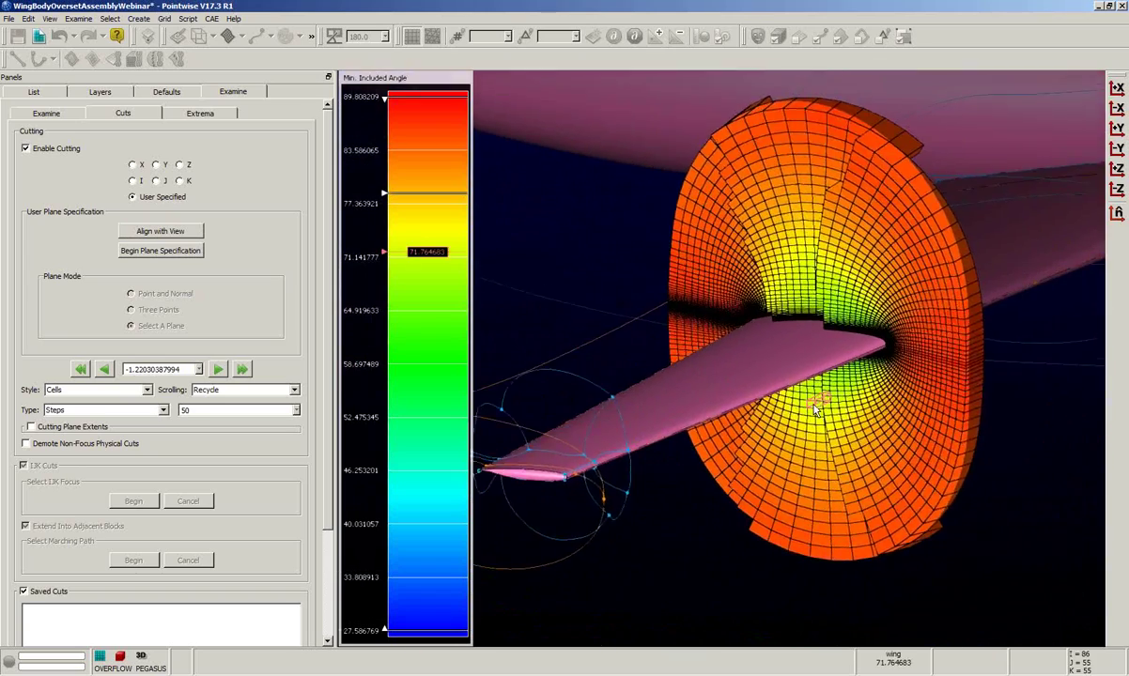
scroll(815, 404, "down", 3)
right_click_drag(964, 420, 855, 455, "ctrl")
scroll(910, 437, "down", 2)
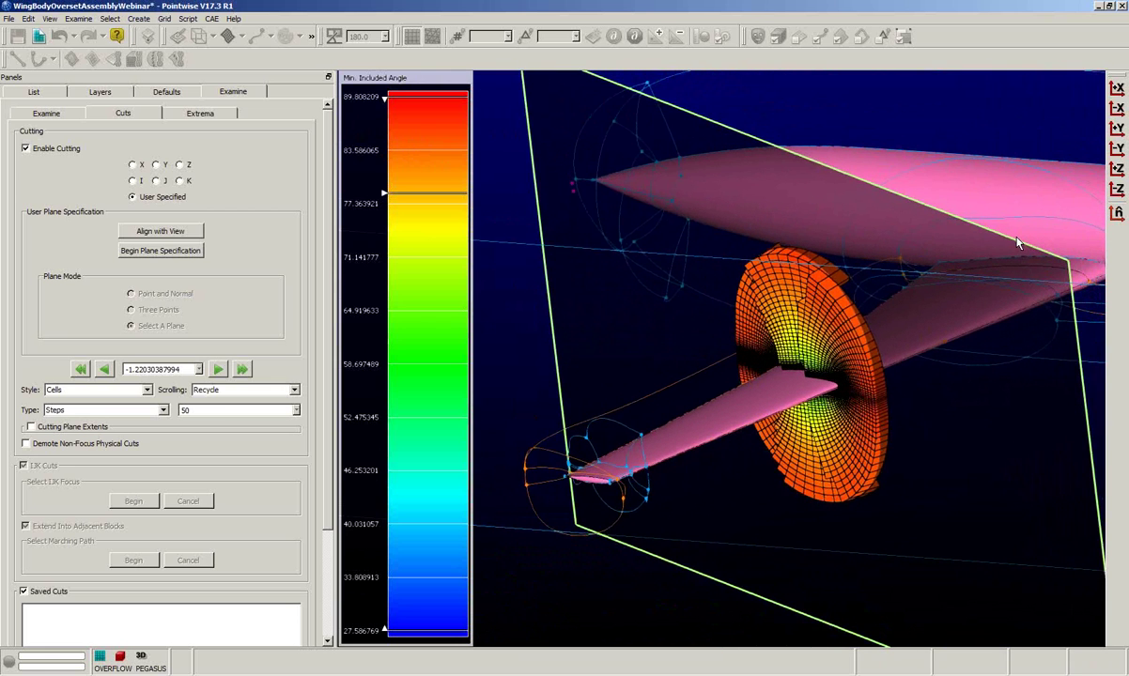
left_click_drag(1018, 239, 907, 336)
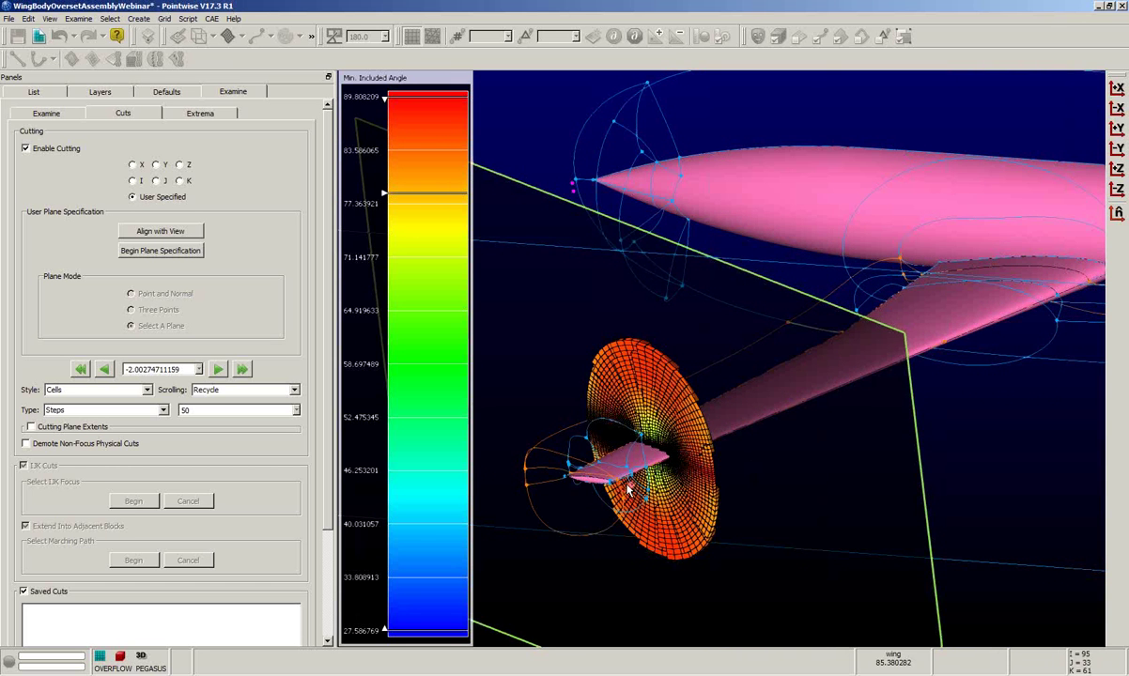
Redefine the cutting plane with Three Points picked at the connector end points around the wingtip and view the resulting cut.
scroll(629, 489, "up", 5)
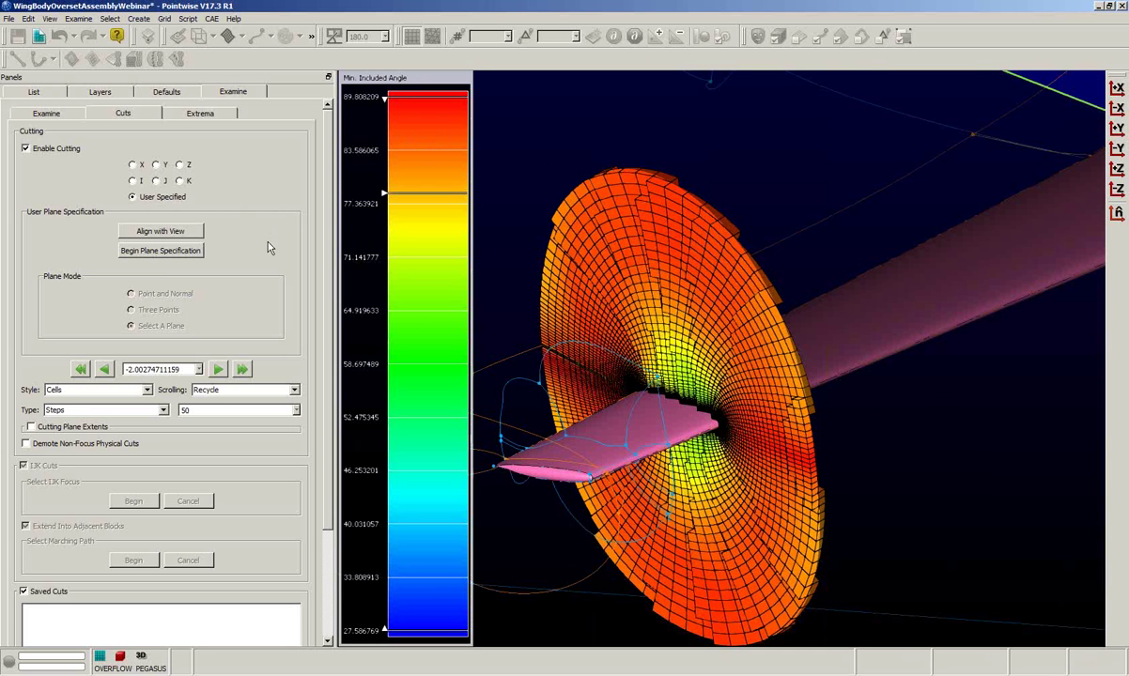
left_click(160, 254)
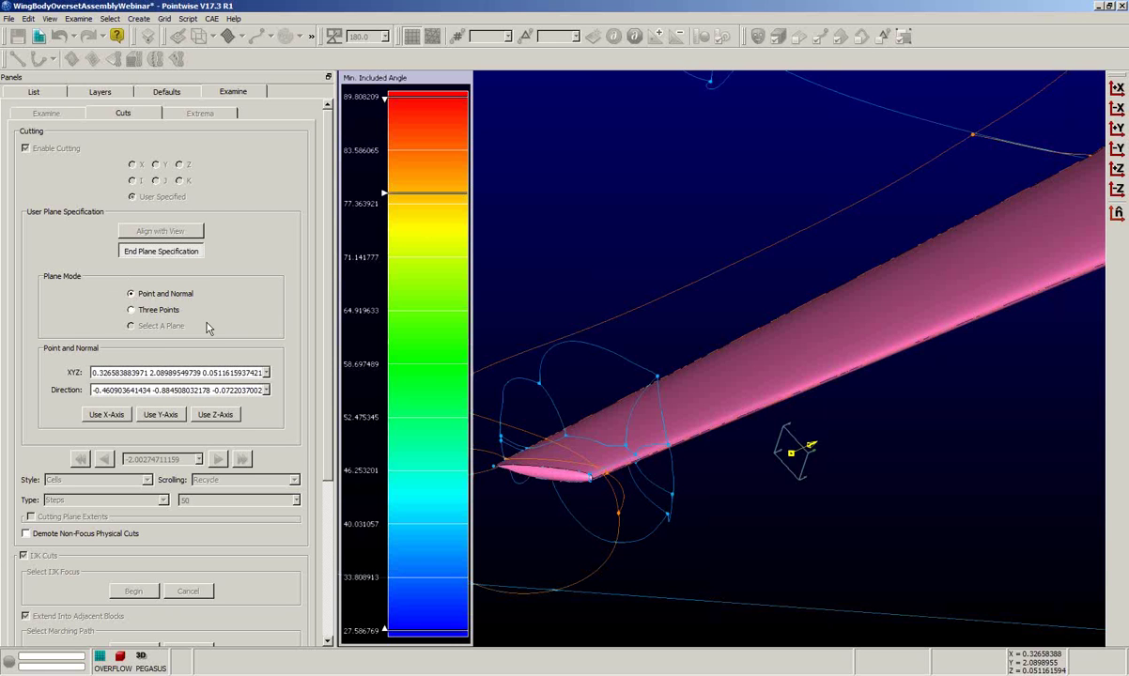
left_click(132, 310)
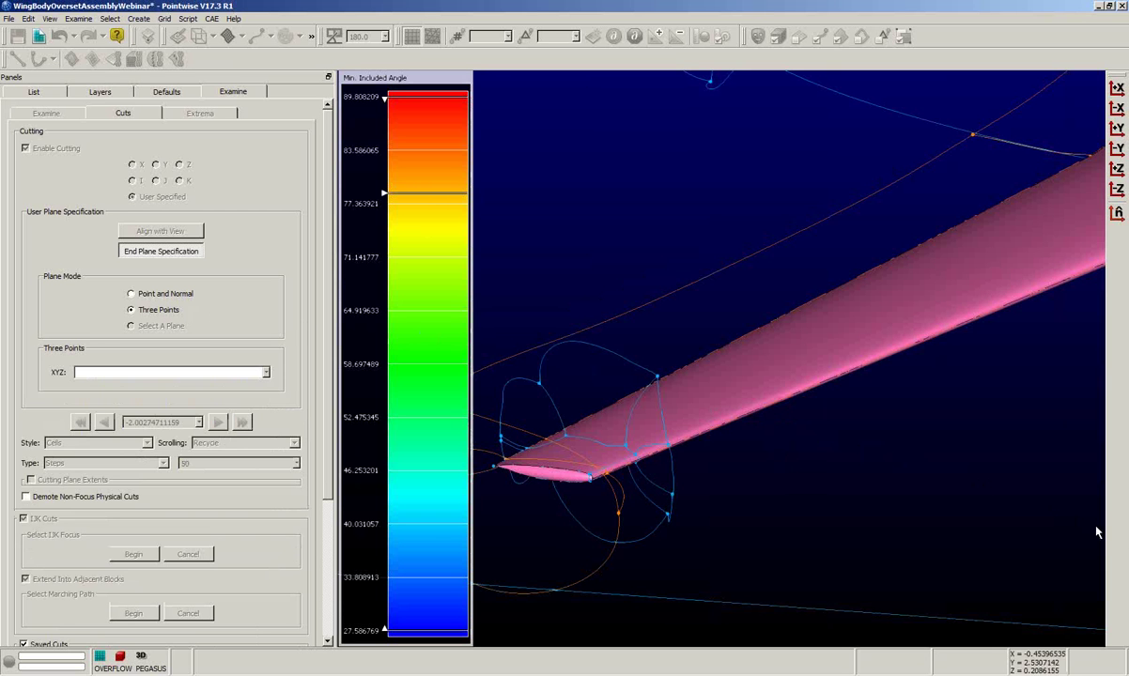
right_click_drag(1076, 521, 1039, 539, "ctrl")
scroll(550, 439, "up", 4)
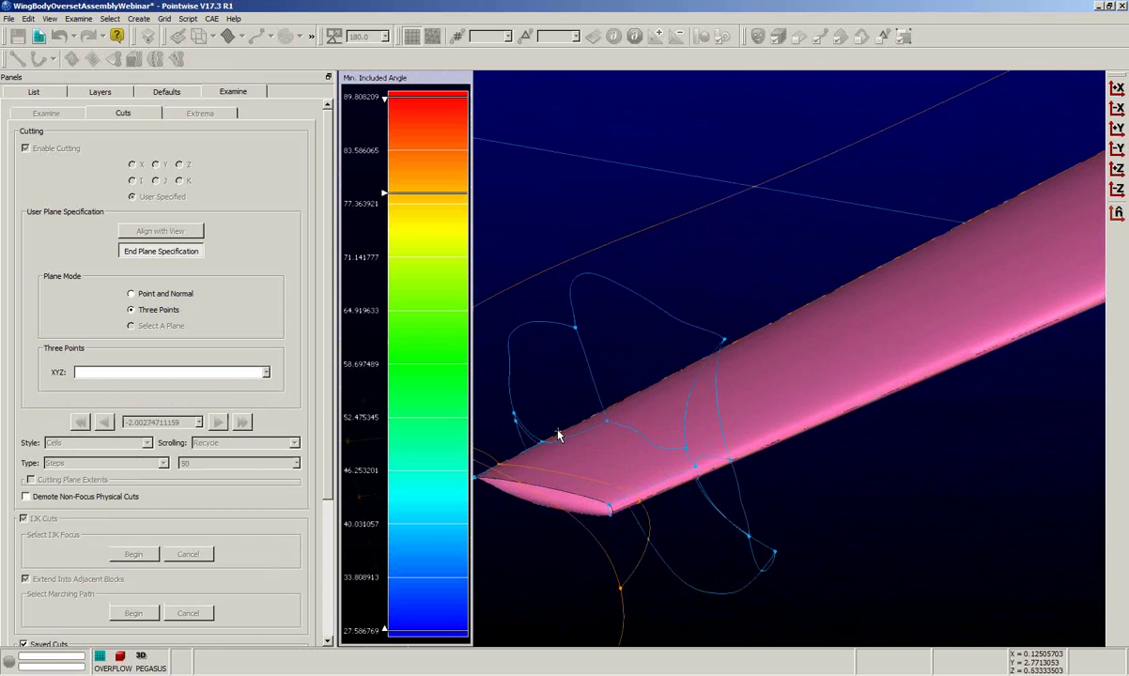
right_click_drag(579, 376, 620, 348, "shift")
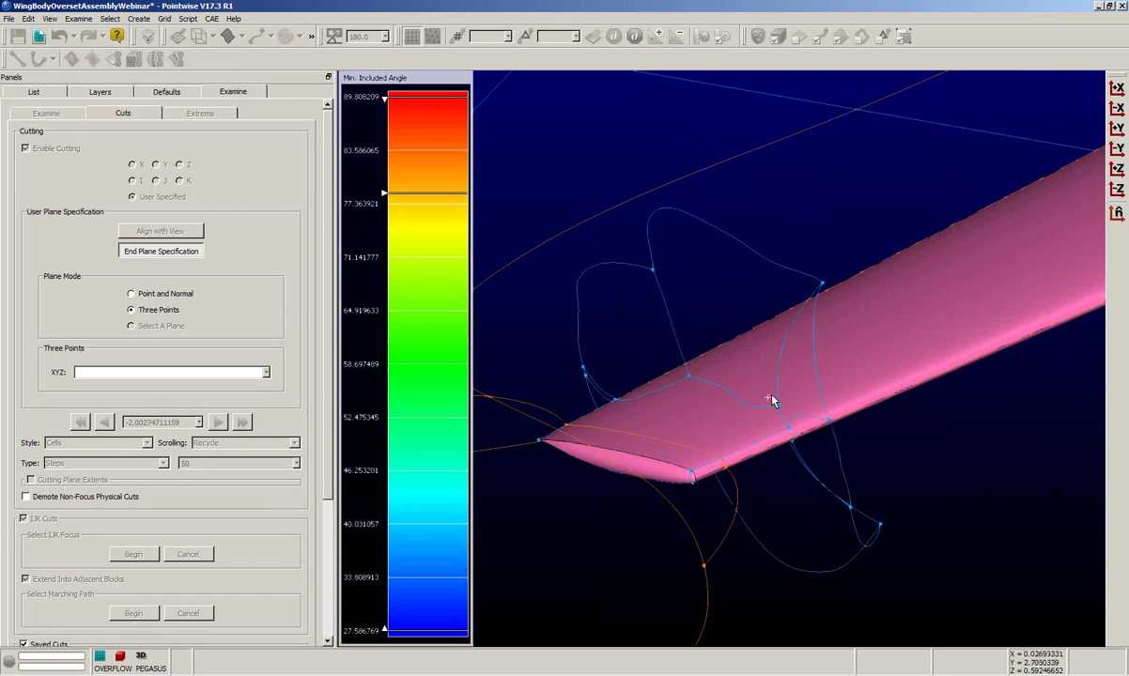
left_click(773, 402)
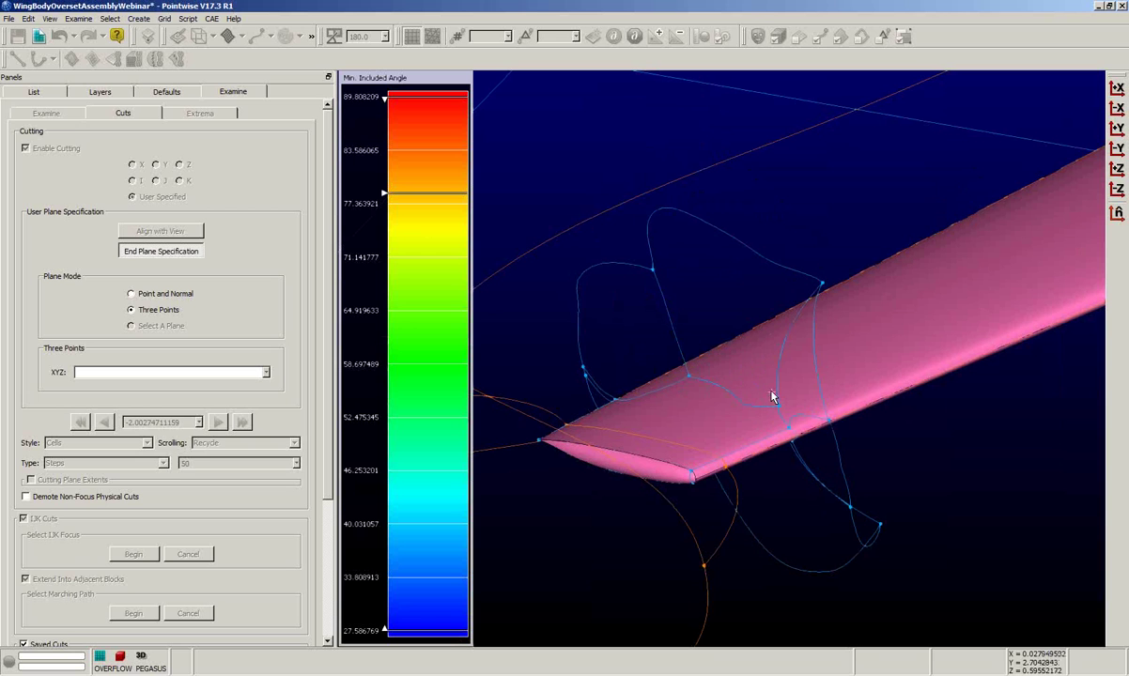
left_click(653, 272)
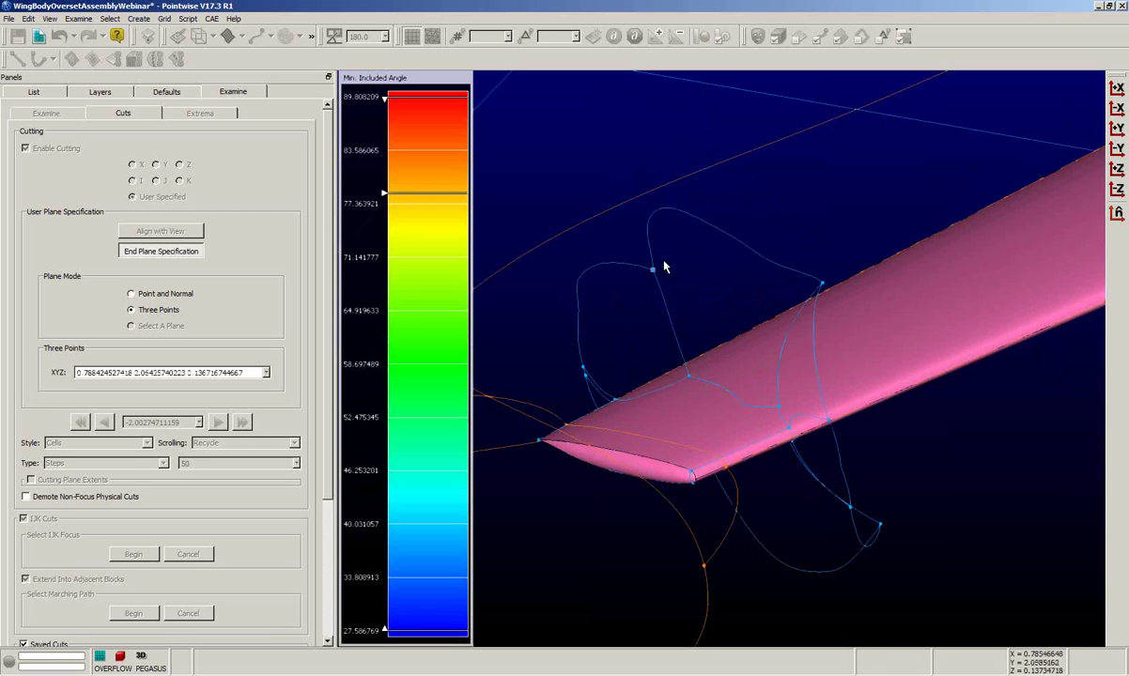
left_click(824, 287)
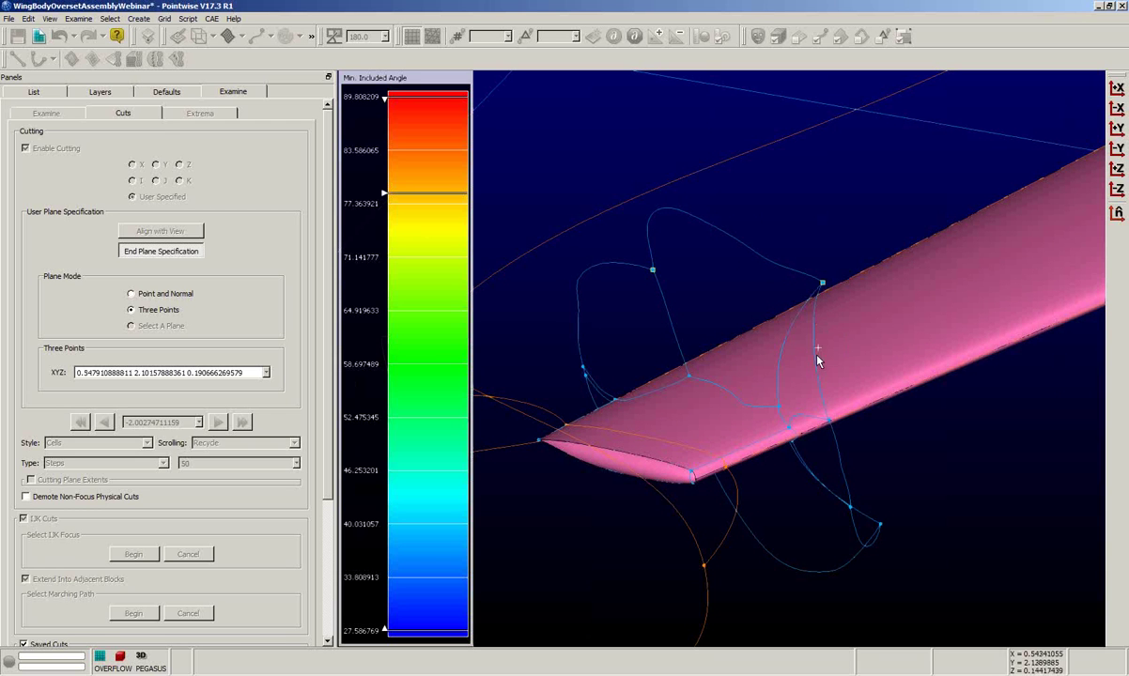
left_click(780, 409)
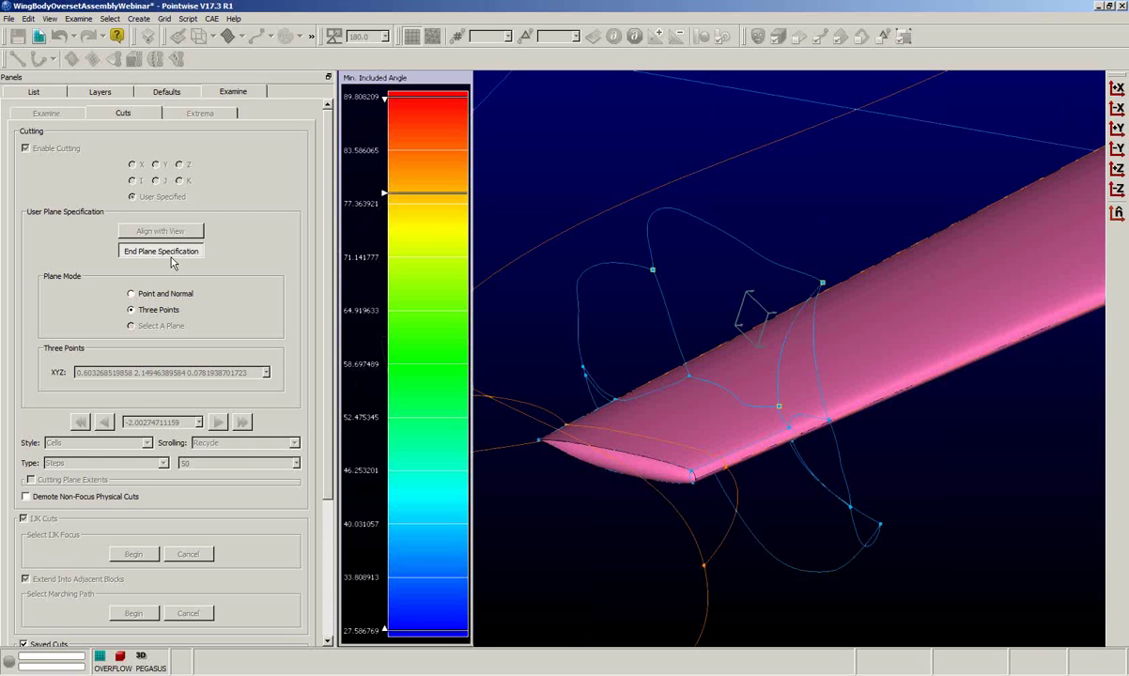
left_click(157, 252)
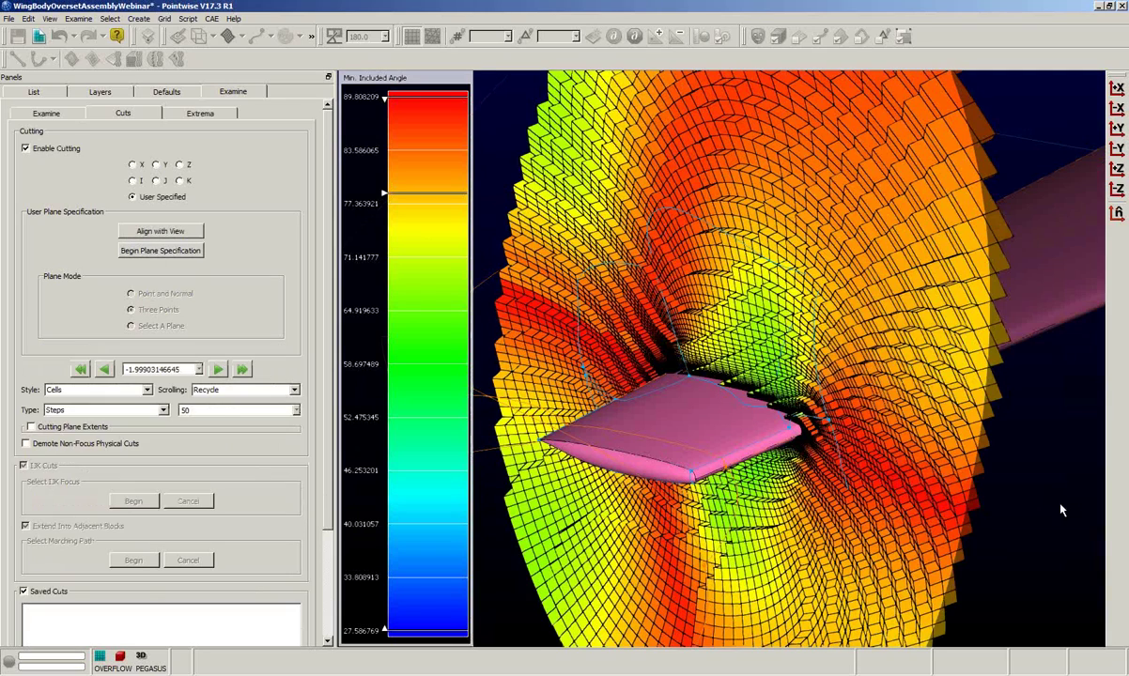
right_click_drag(1054, 507, 909, 480)
scroll(771, 477, "down", 4)
scroll(916, 469, "down", 1)
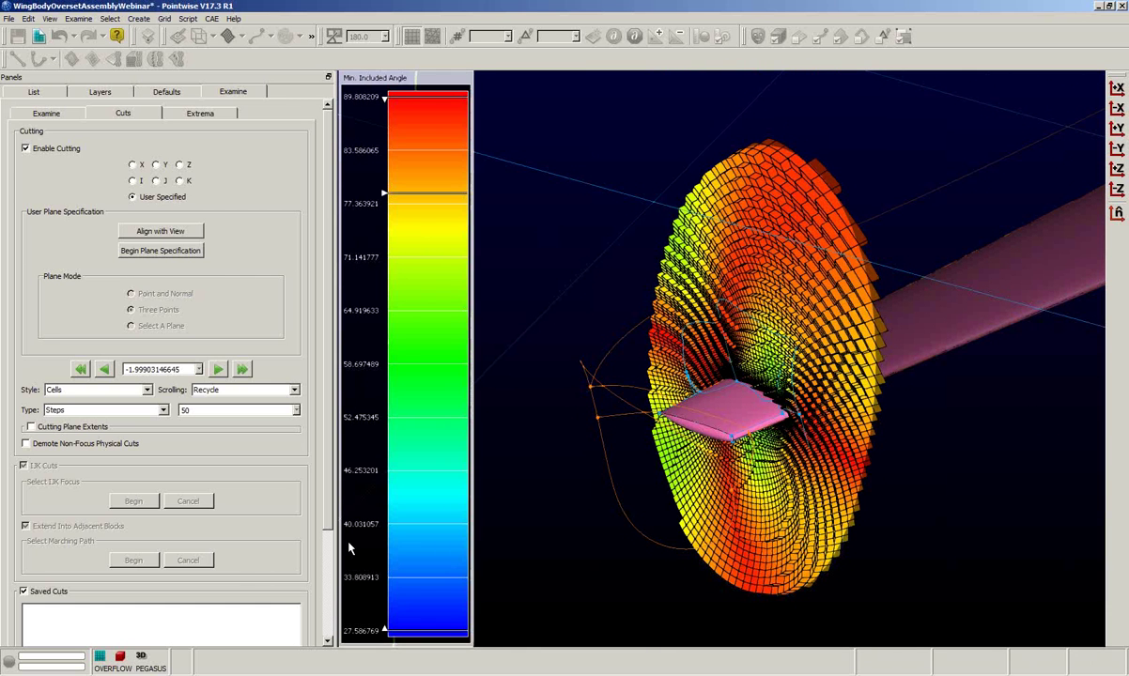
Close the wing block examination and clear the block selection.
left_click(328, 574)
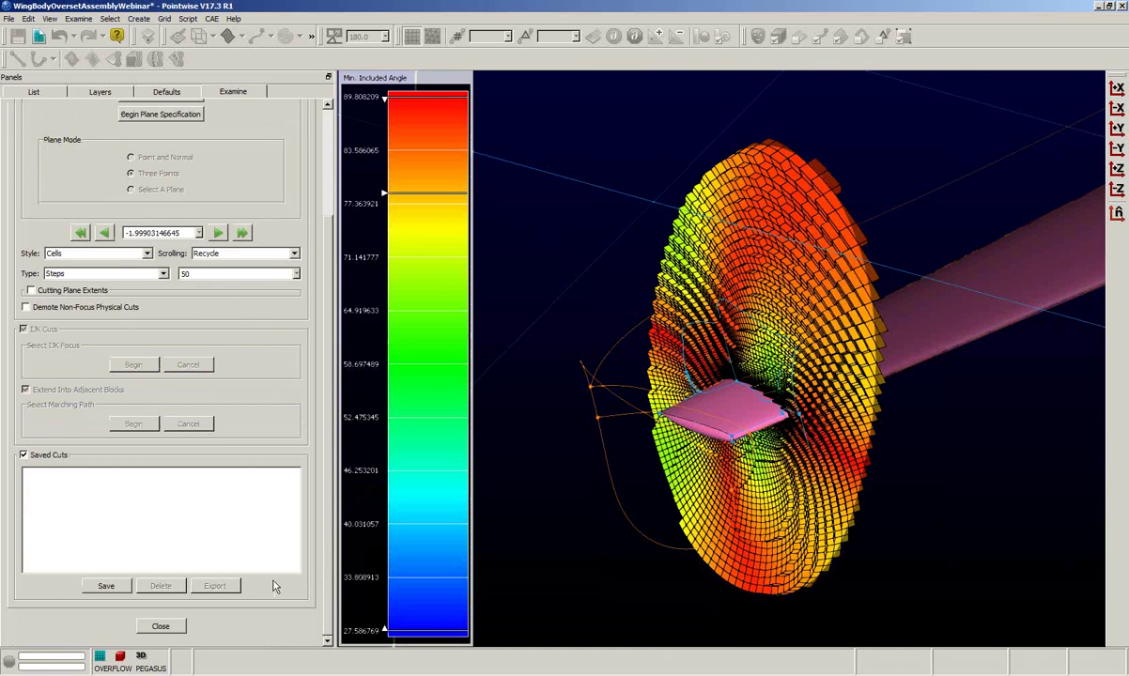
left_click(161, 628)
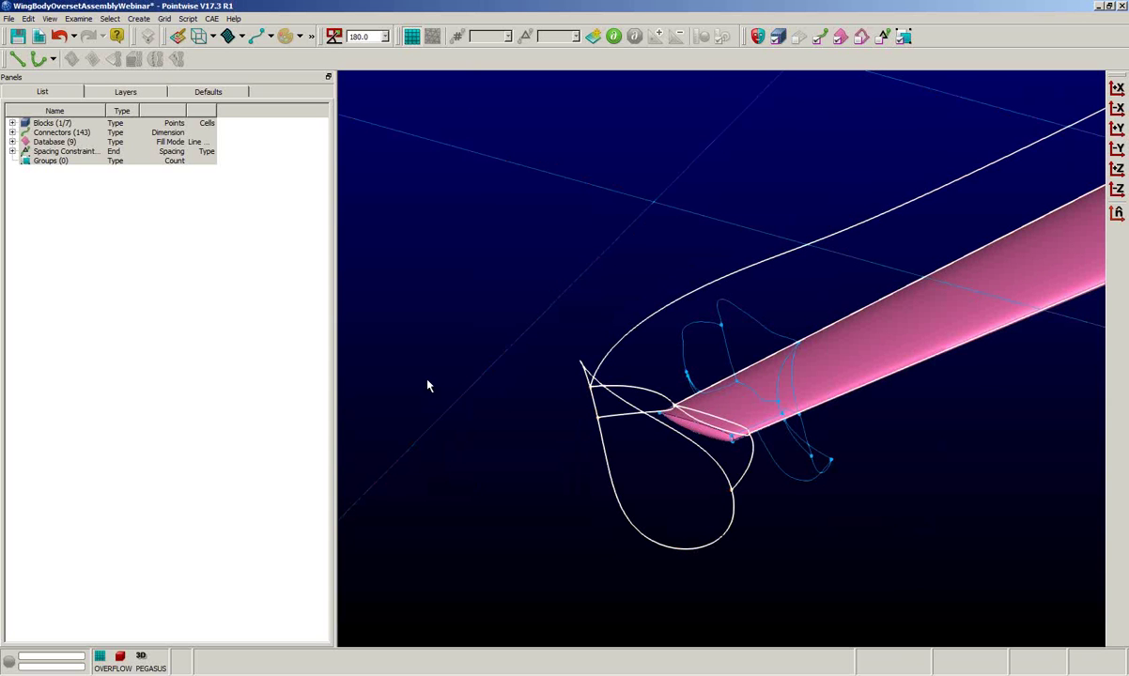
right_click_drag(880, 474, 659, 484, "shift")
left_click(659, 483)
Start a Curve on Database near the wing root and restrict drawing to the wing root upper surface only.
right_click_drag(965, 529, 558, 608, "shift")
scroll(848, 593, "down", 3)
right_click_drag(827, 457, 820, 509, "shift")
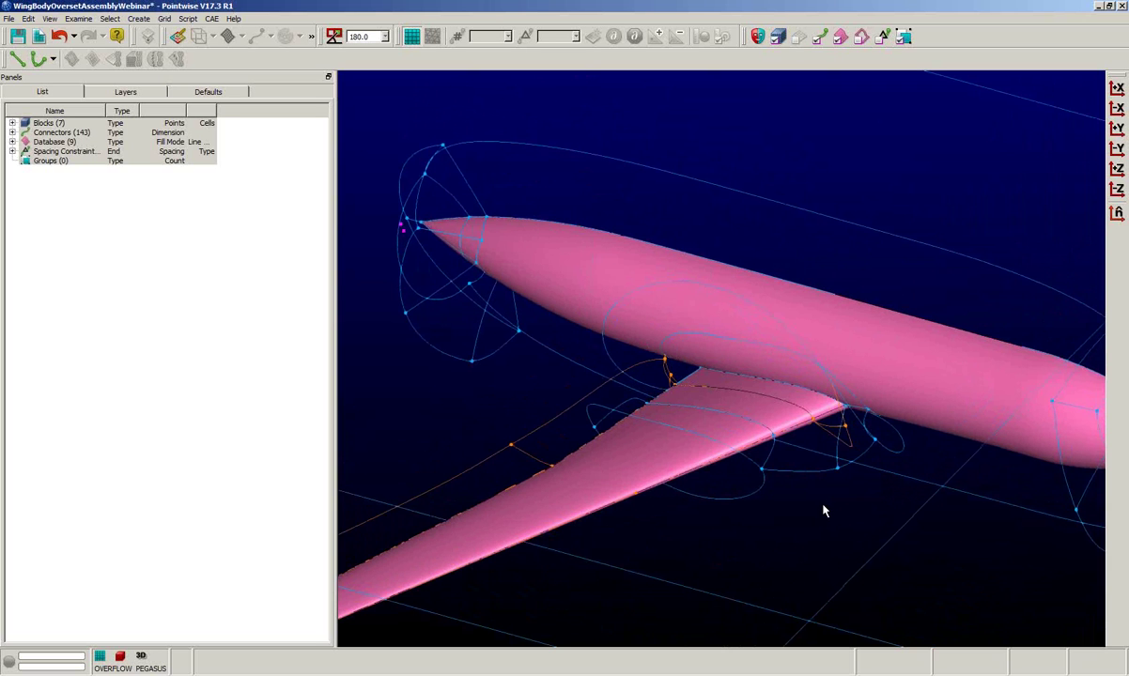
left_click(54, 60)
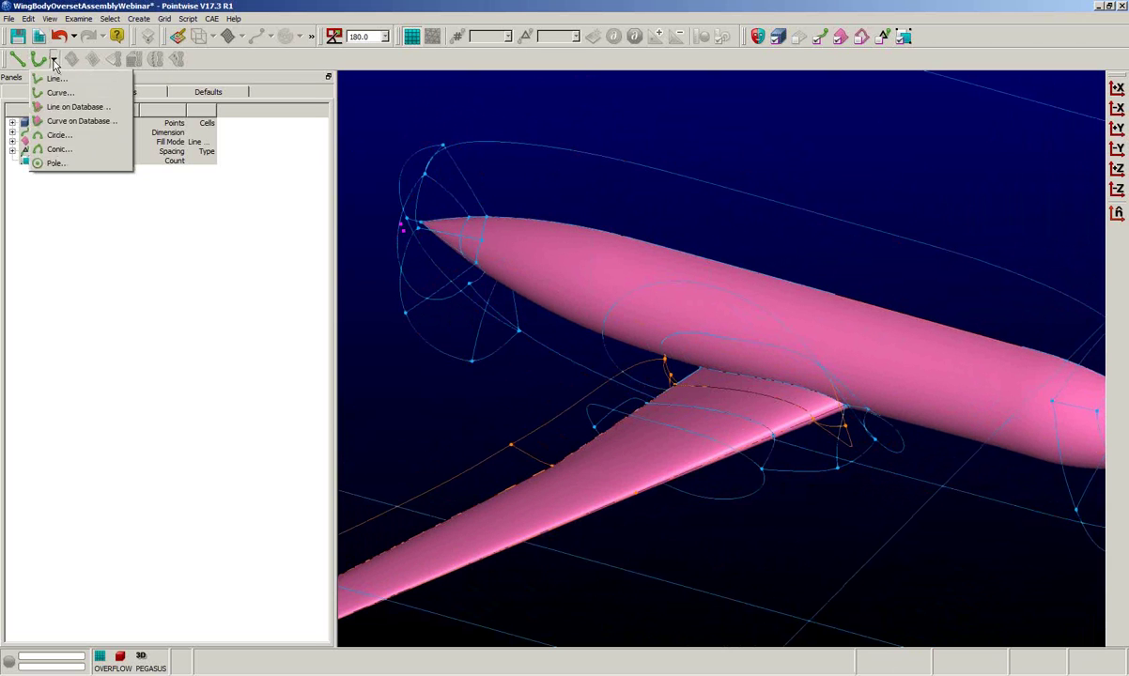
left_click(71, 121)
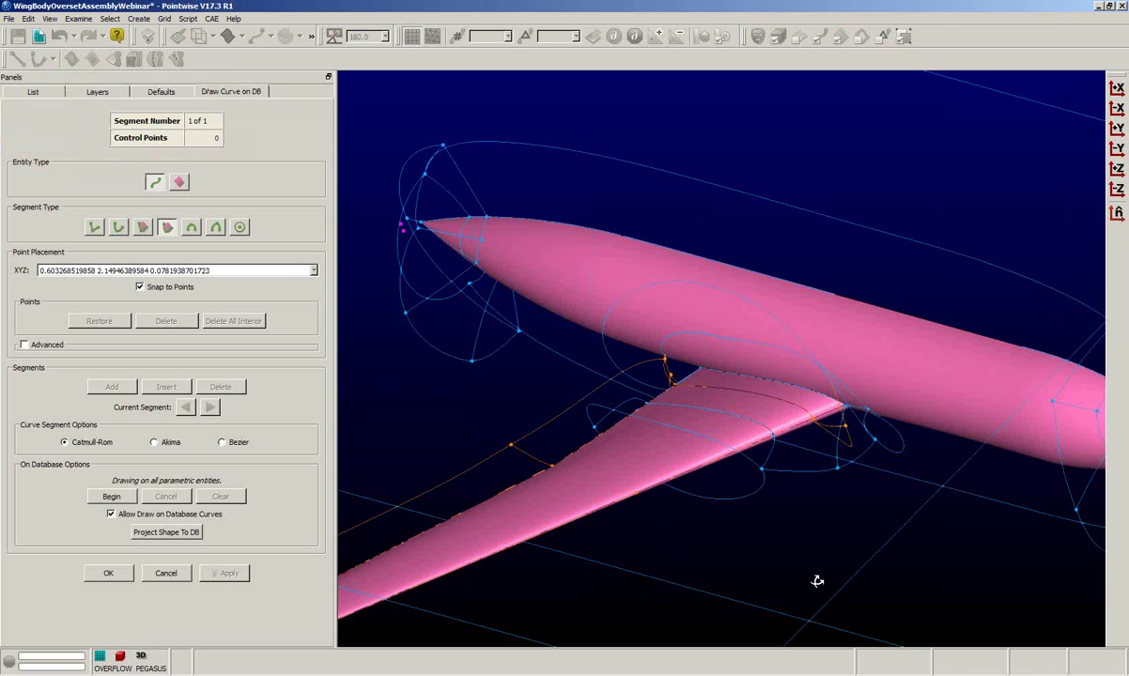
right_click_drag(819, 582, 800, 566)
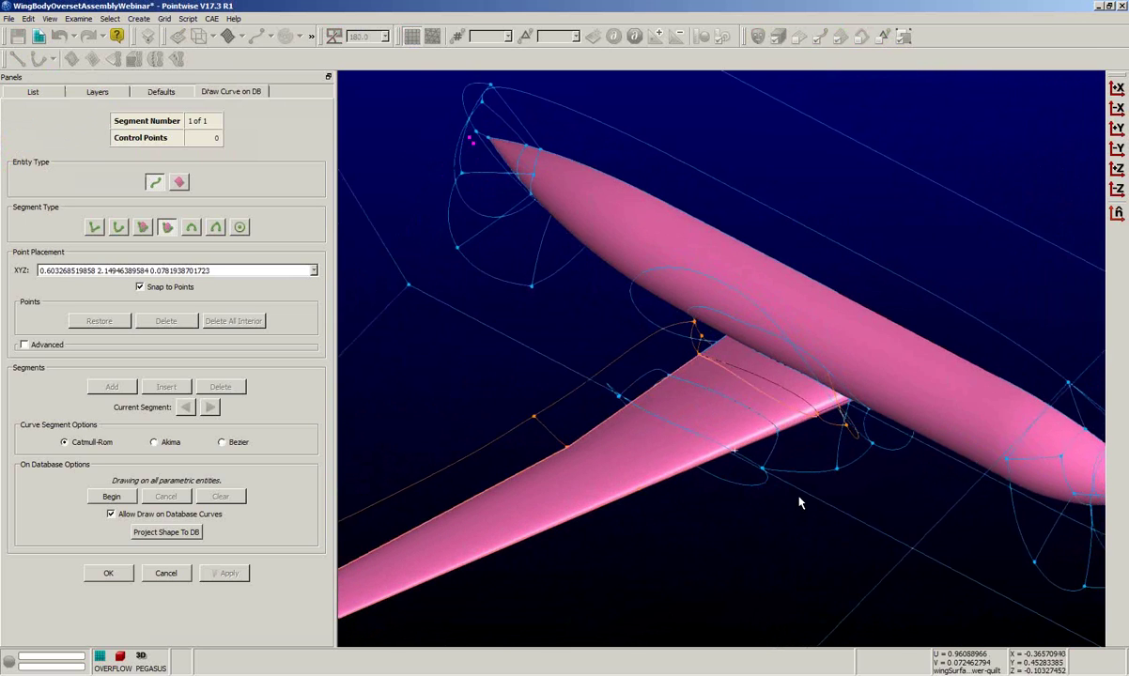
scroll(800, 499, "up", 4)
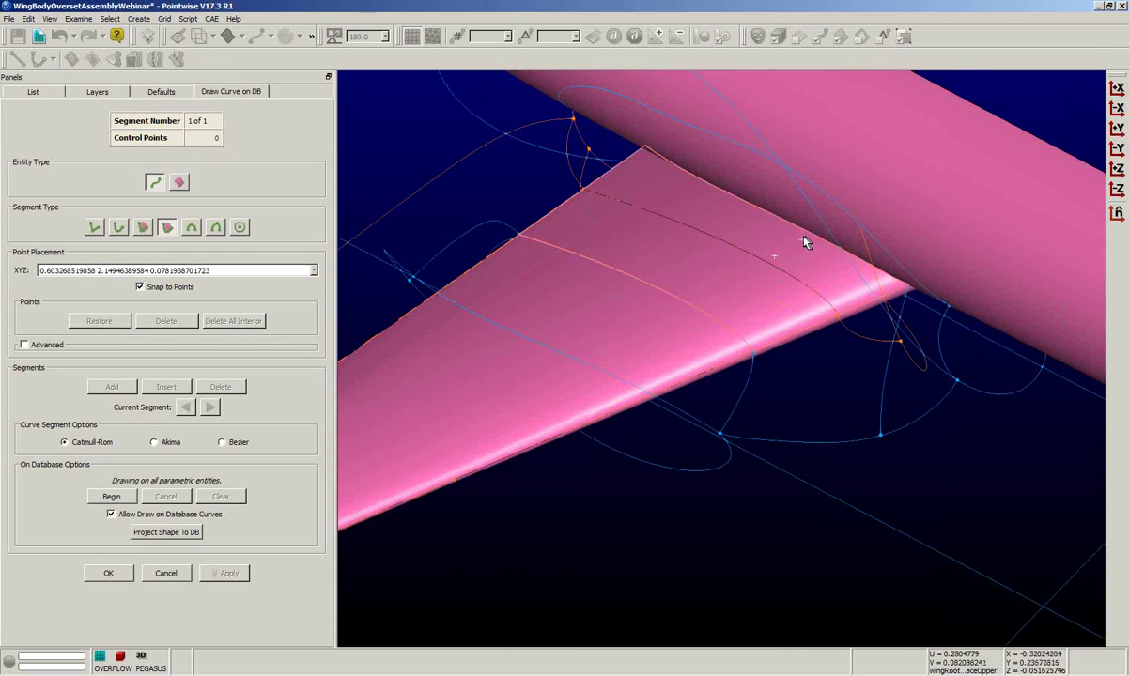
right_click_drag(836, 233, 832, 253, "shift")
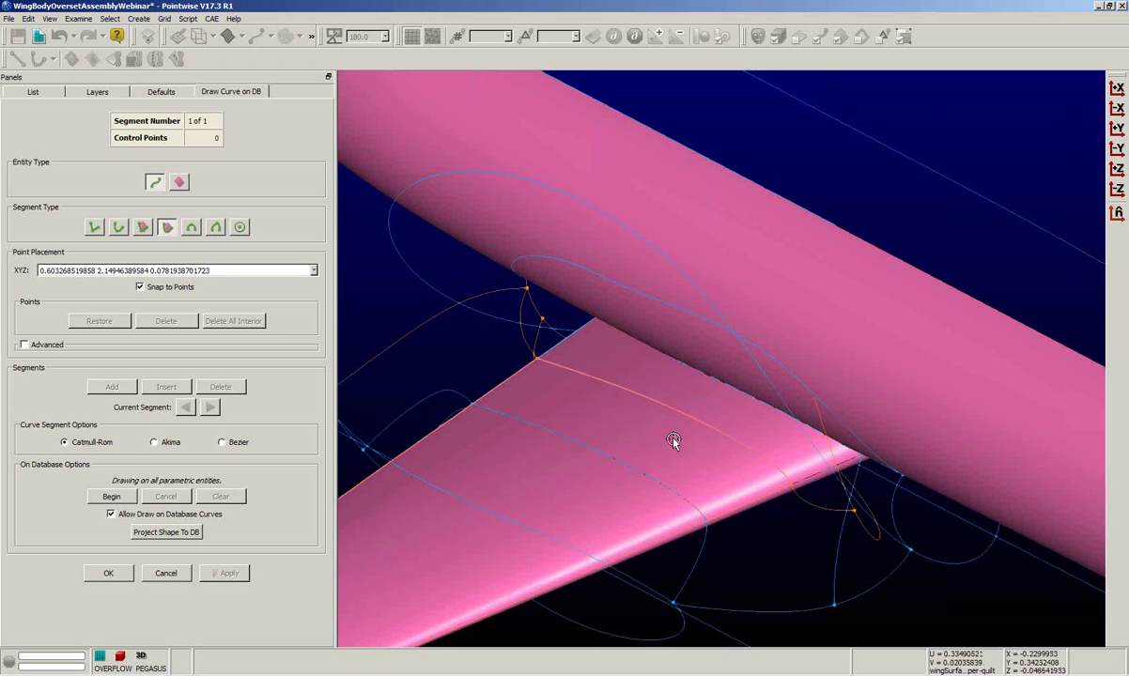
right_click_drag(675, 438, 681, 426, "ctrl")
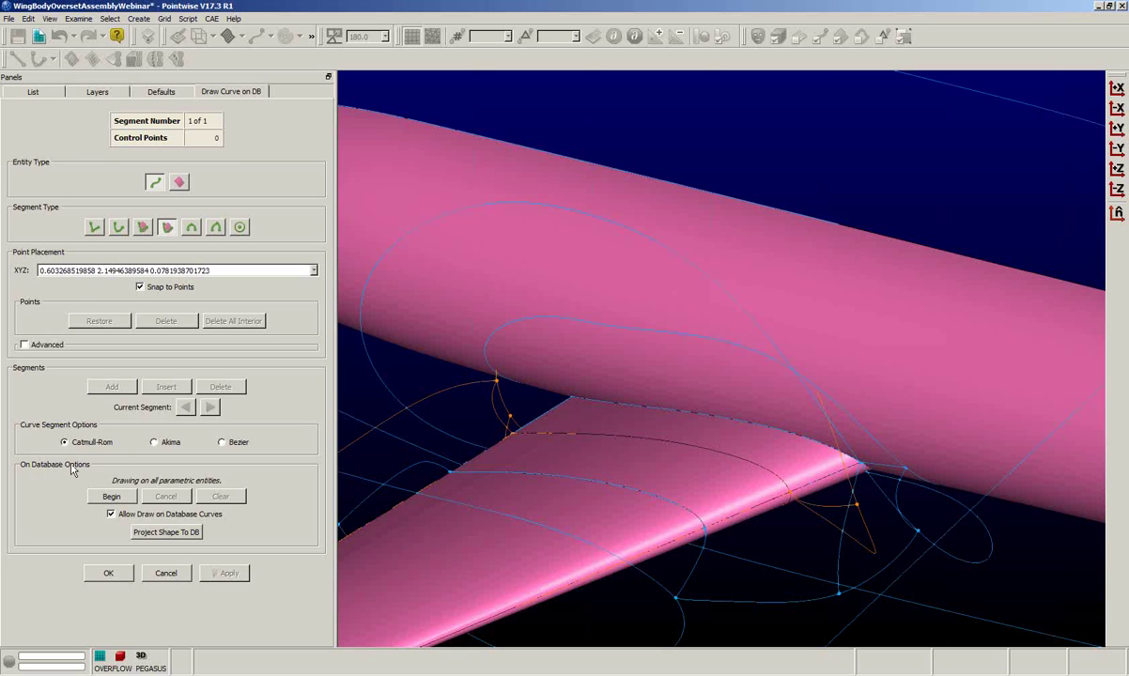
left_click(110, 496)
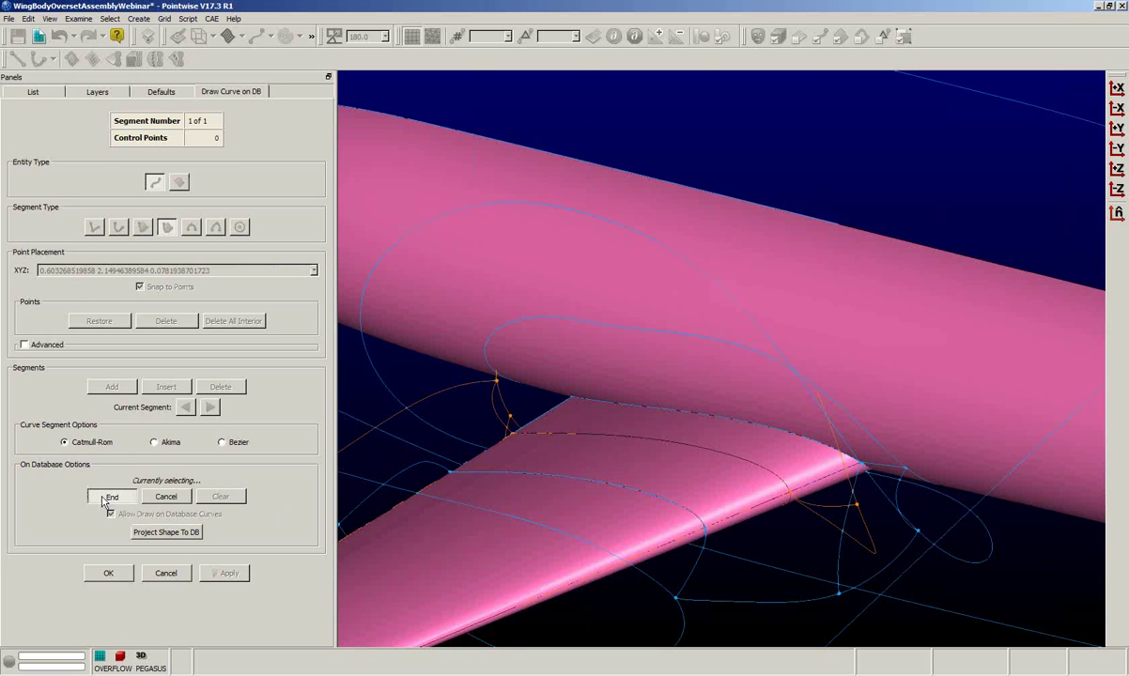
left_click(708, 430)
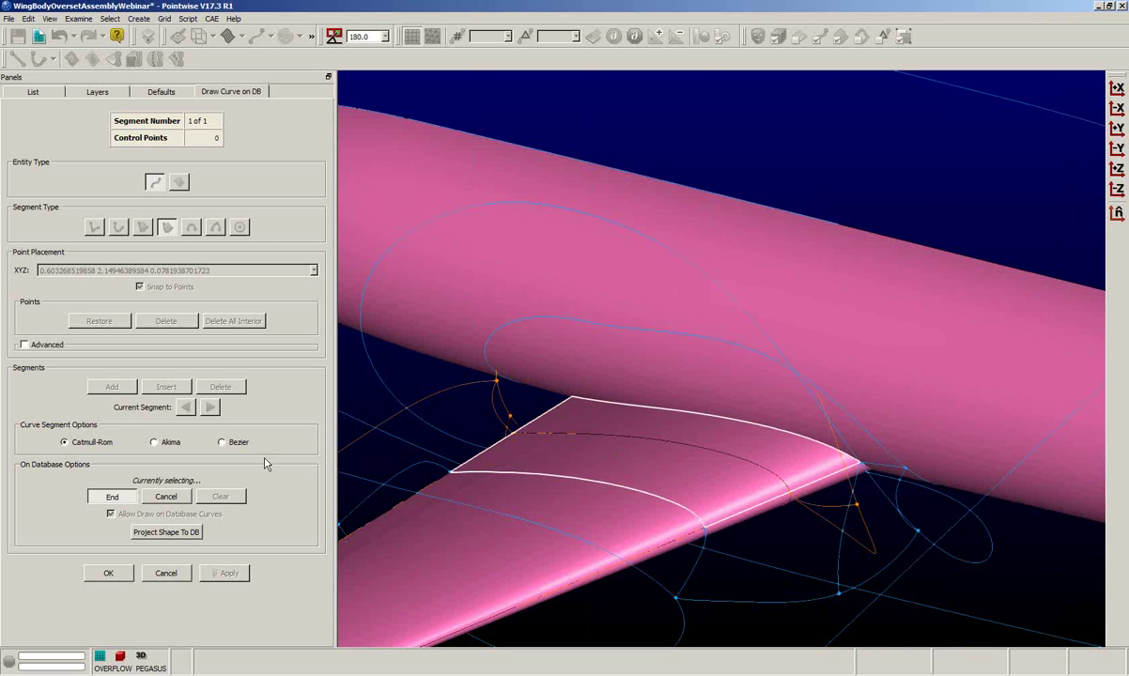
left_click(111, 497)
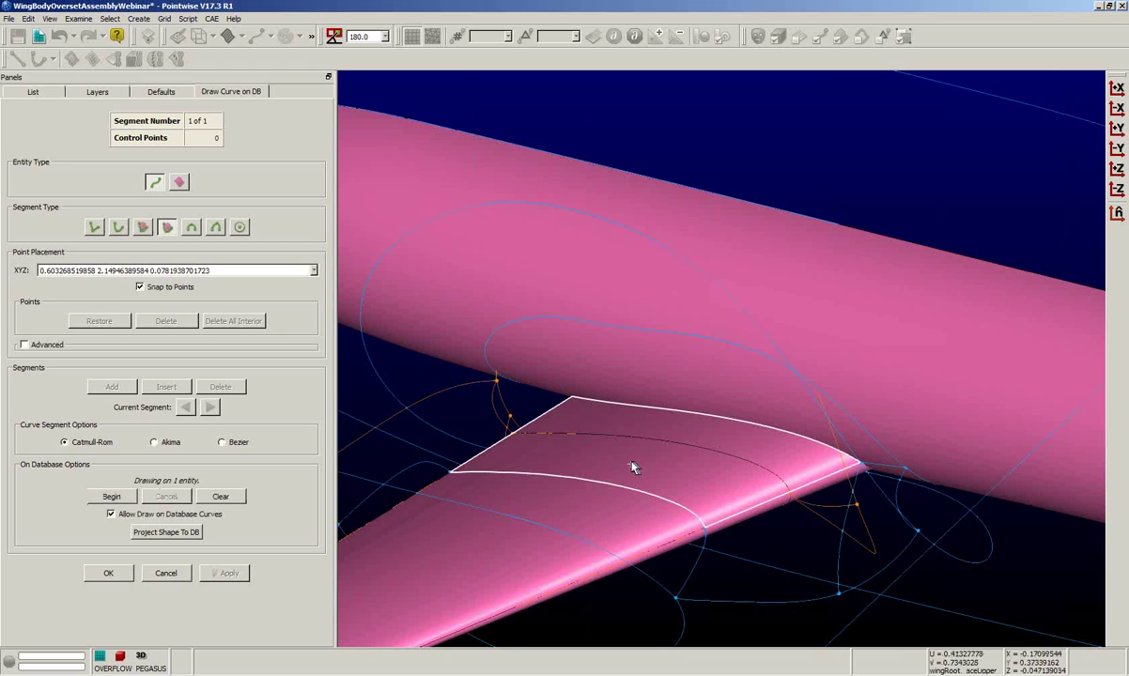
Draw an eight-point Catmull-Rom curve from the surface's outboard leading-edge corner along its outboard edge, then bending inboard, and clear the selection.
right_click_drag(633, 463, 639, 511, "ctrl")
scroll(593, 338, "up", 3)
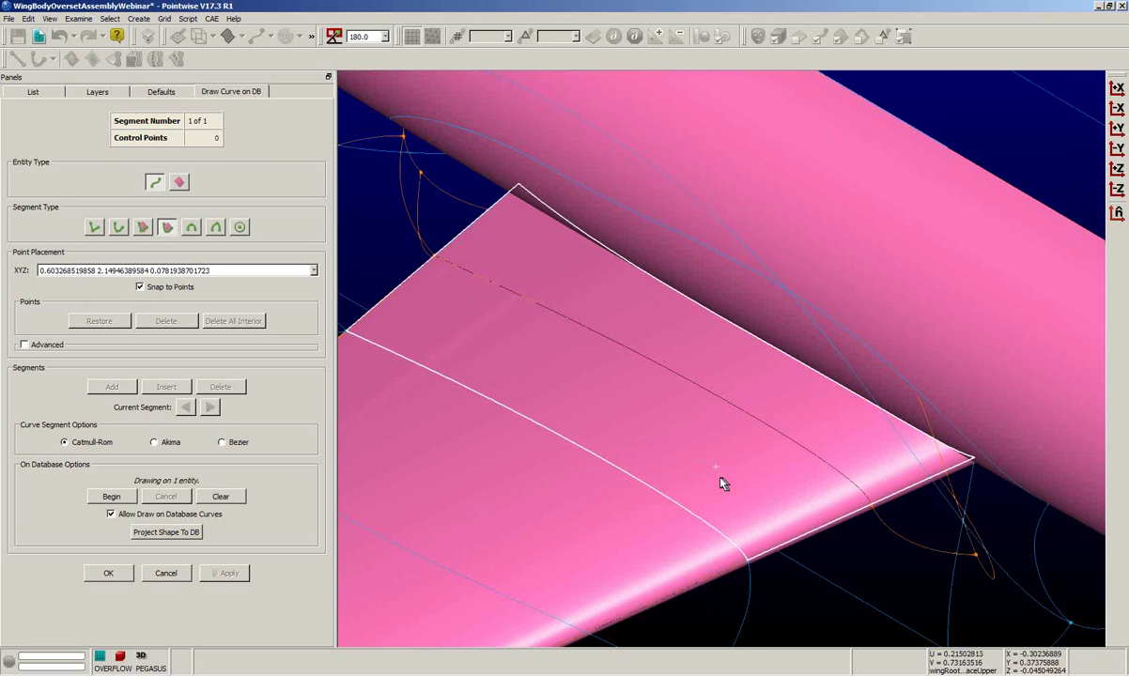
left_click(748, 565)
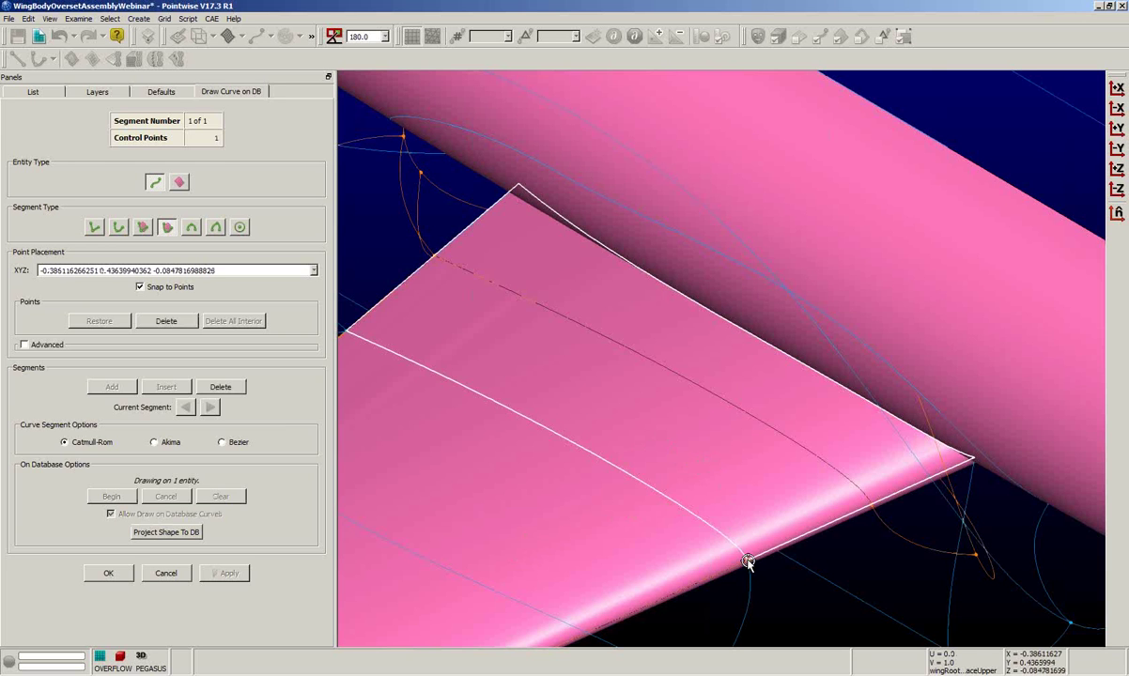
left_click(686, 515)
left_click(588, 457)
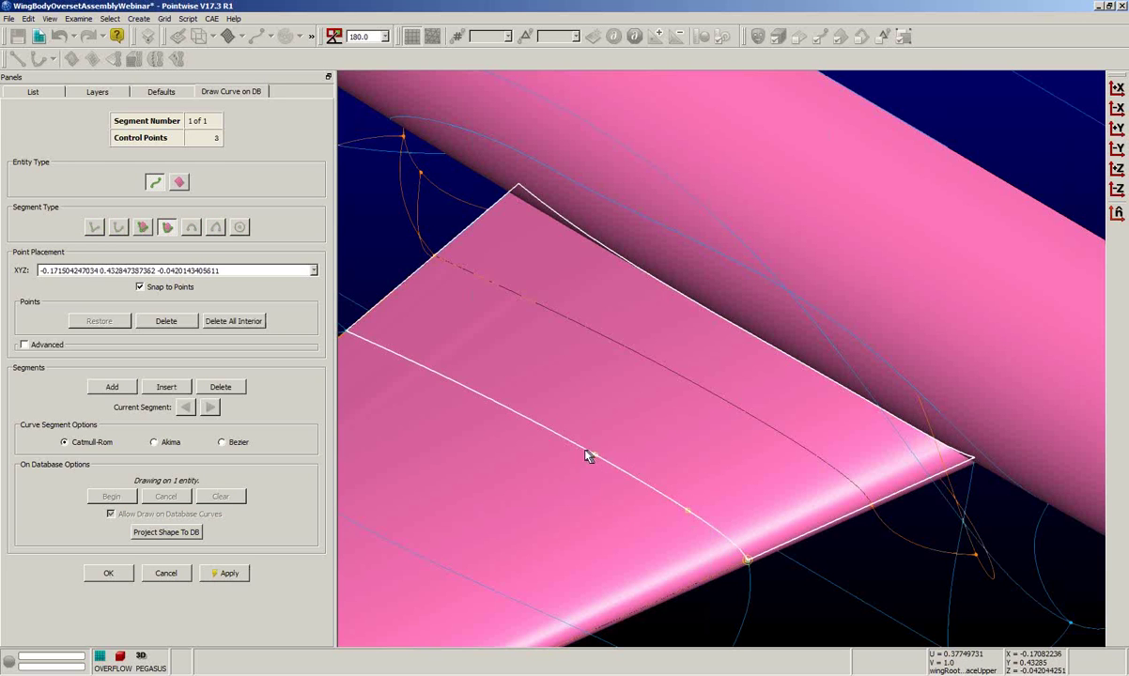
left_click(494, 410)
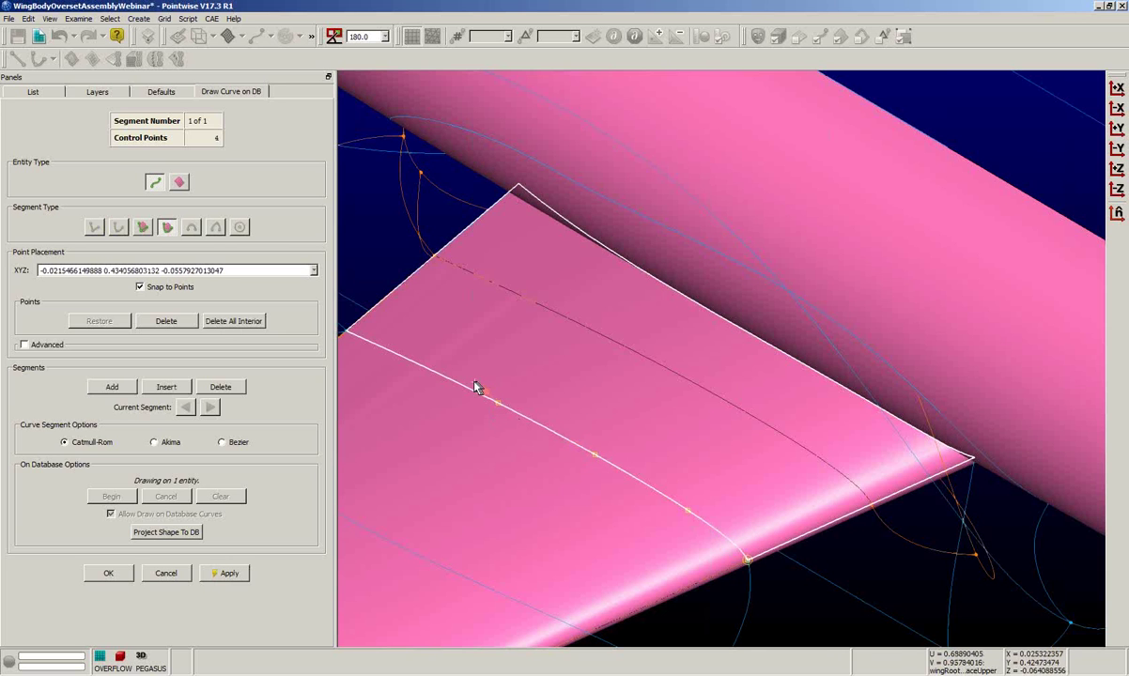
left_click(469, 369)
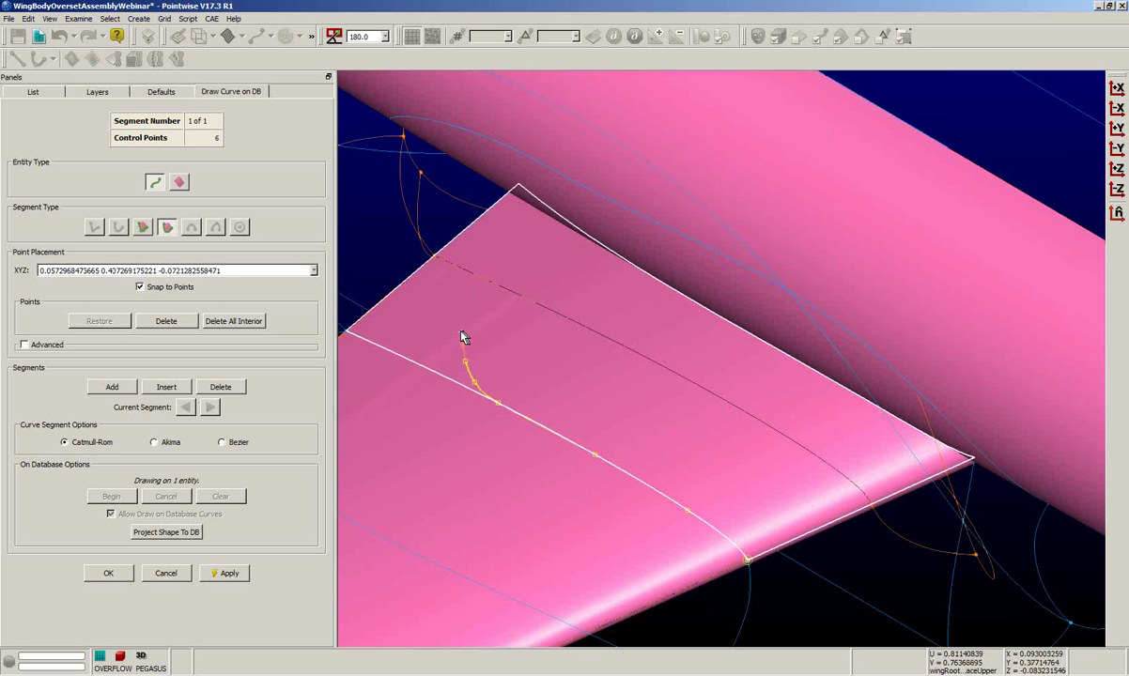
left_click(461, 333)
left_click(462, 313)
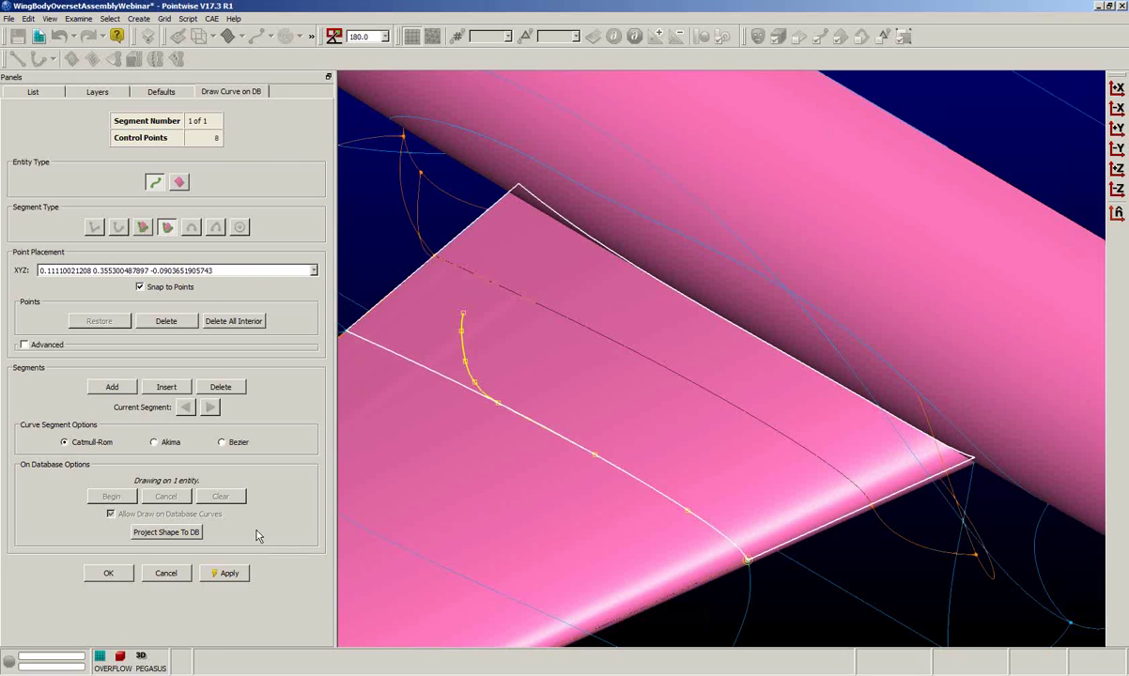
left_click(109, 574)
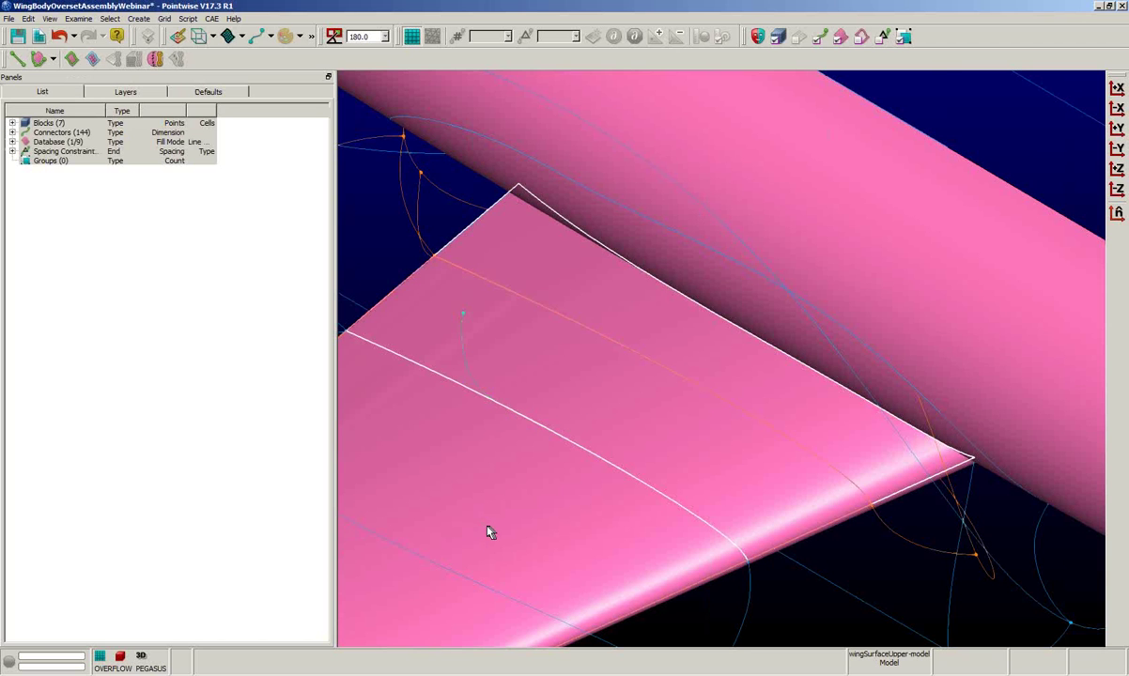
left_click(788, 609)
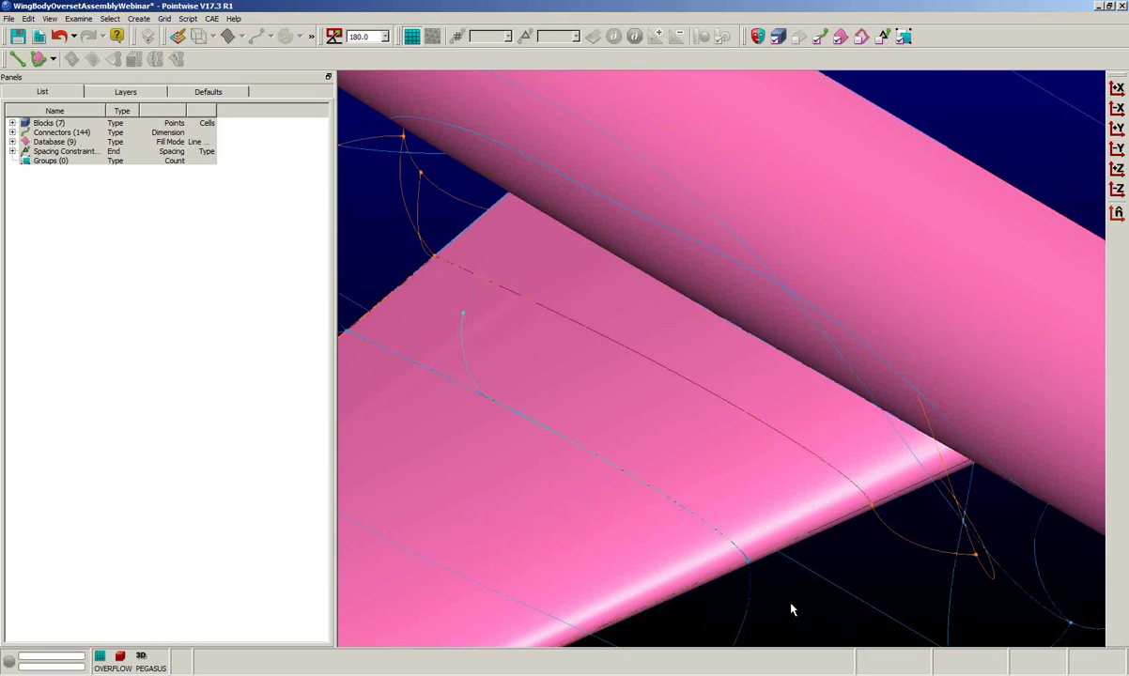
Align the view to the surface normal at a point on the upper wing surface, outboard of the wing root.
scroll(761, 565, "down", 5)
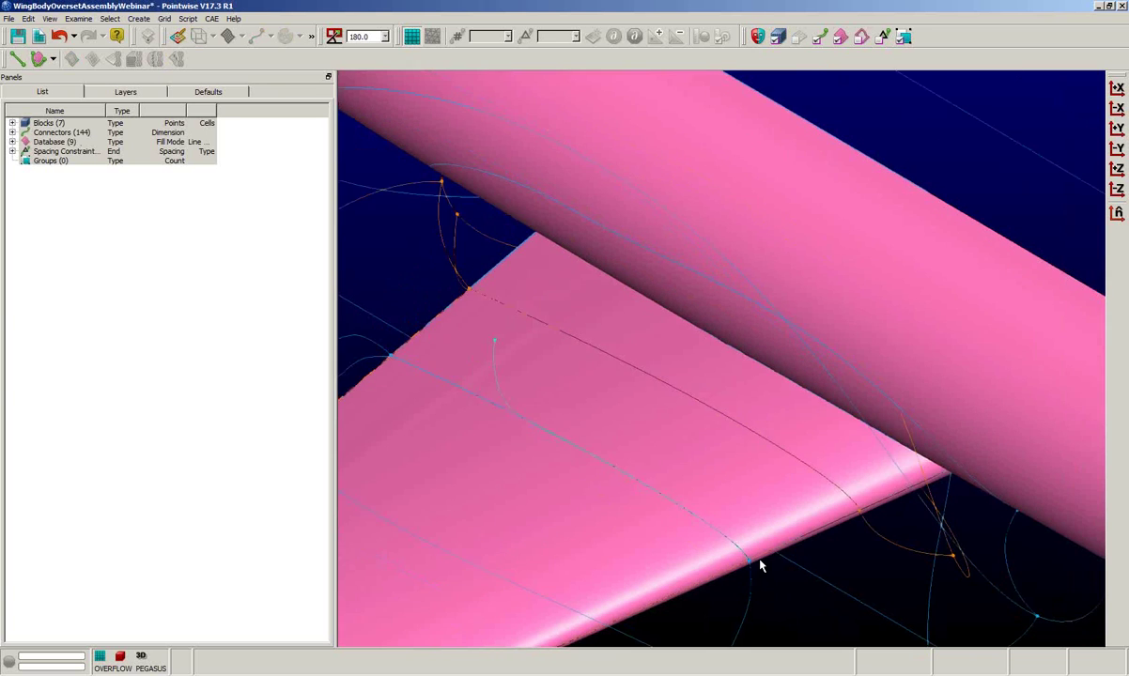
right_click_drag(791, 534, 883, 424, "shift")
scroll(808, 513, "down", 3)
right_click_drag(807, 532, 819, 507, "shift")
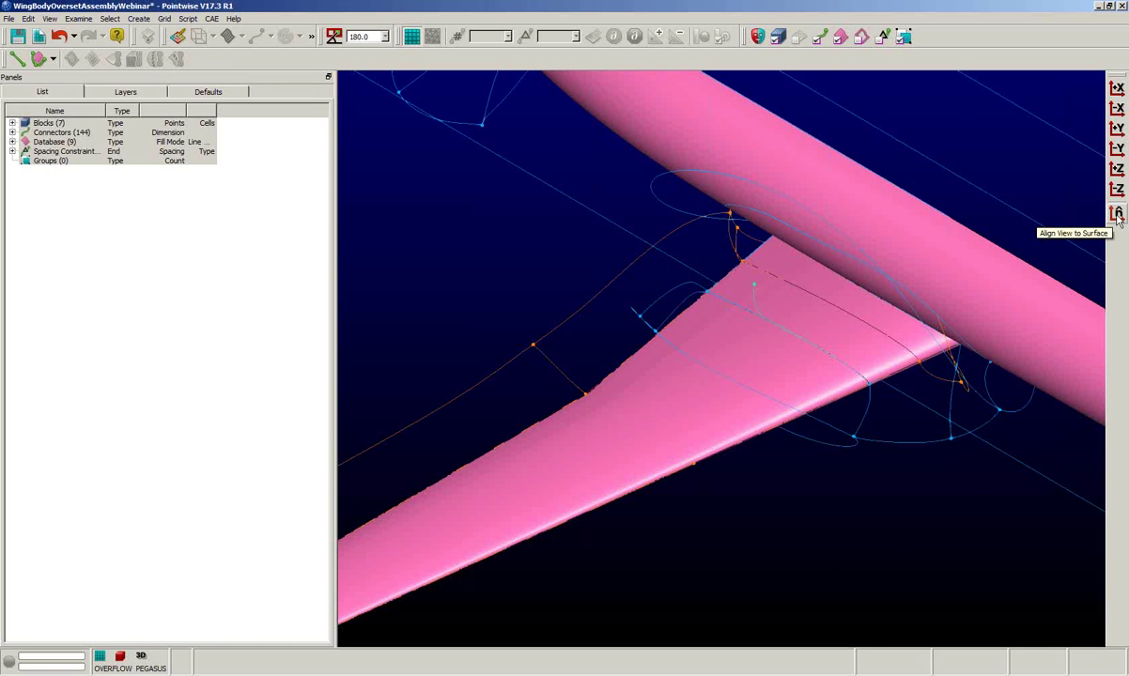
left_click(1116, 215)
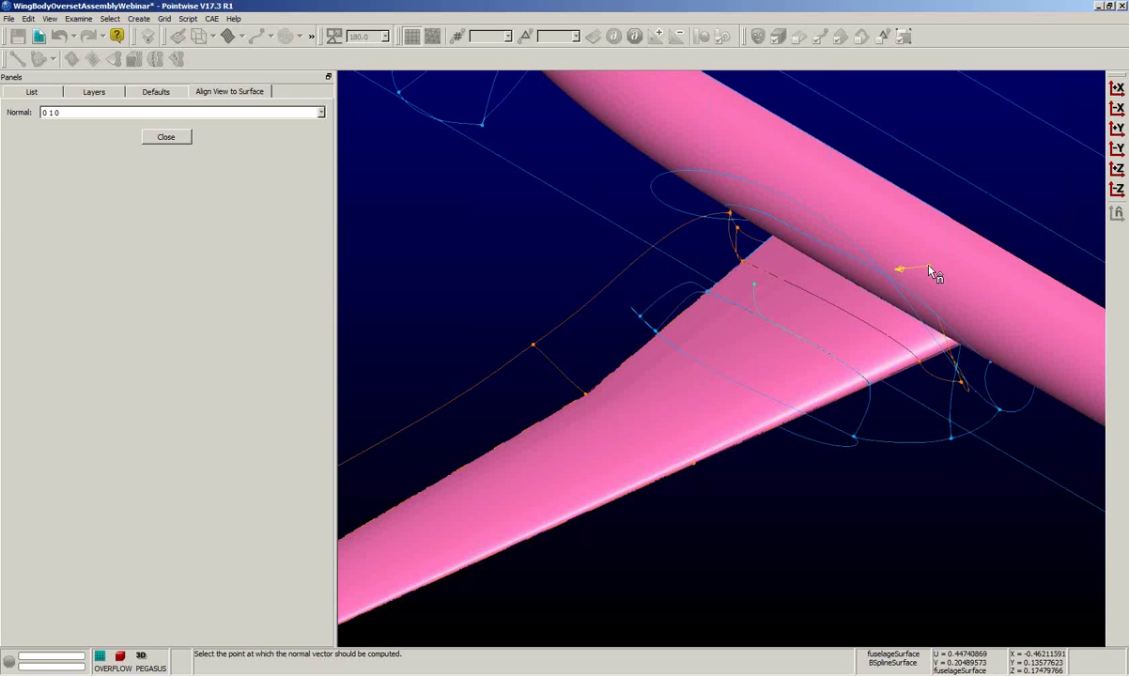
left_click(692, 419)
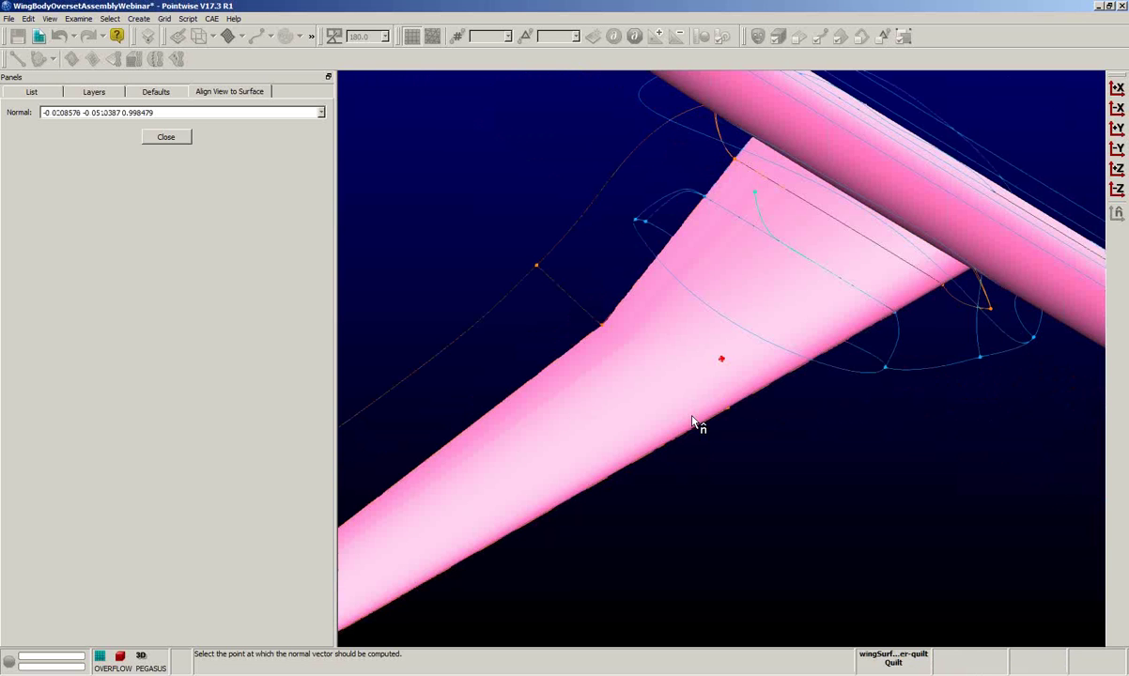
Align the view to the surface normal at a point on the fuselage above the wing root, and turn on the display of domains.
left_click(934, 216)
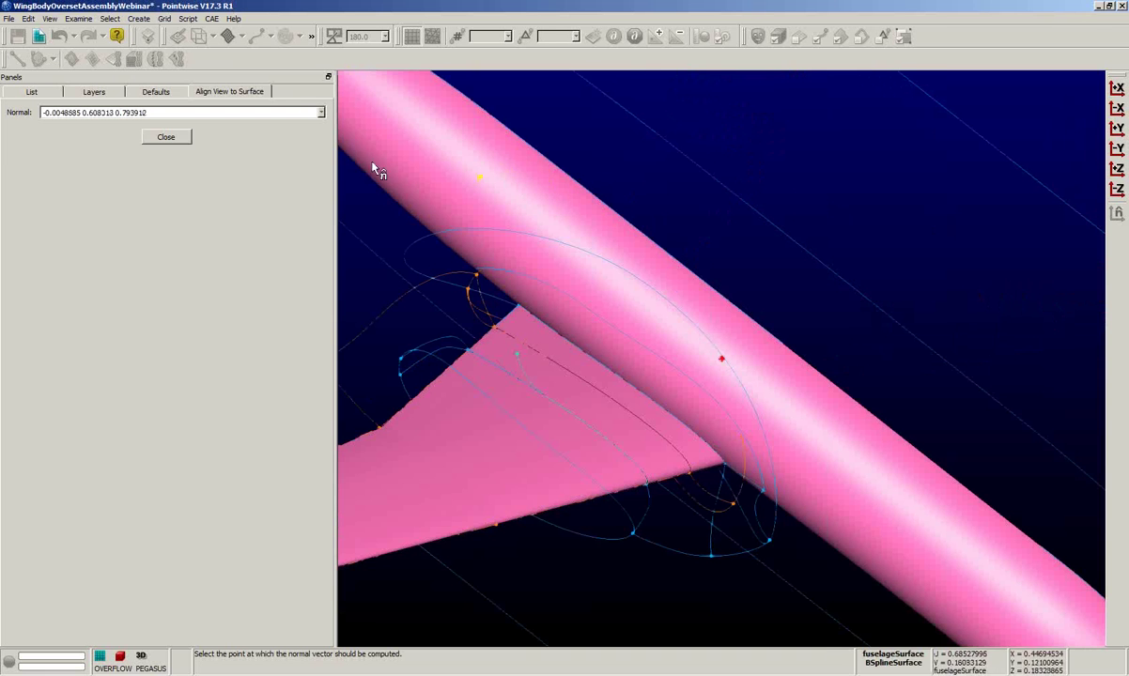
left_click(48, 20)
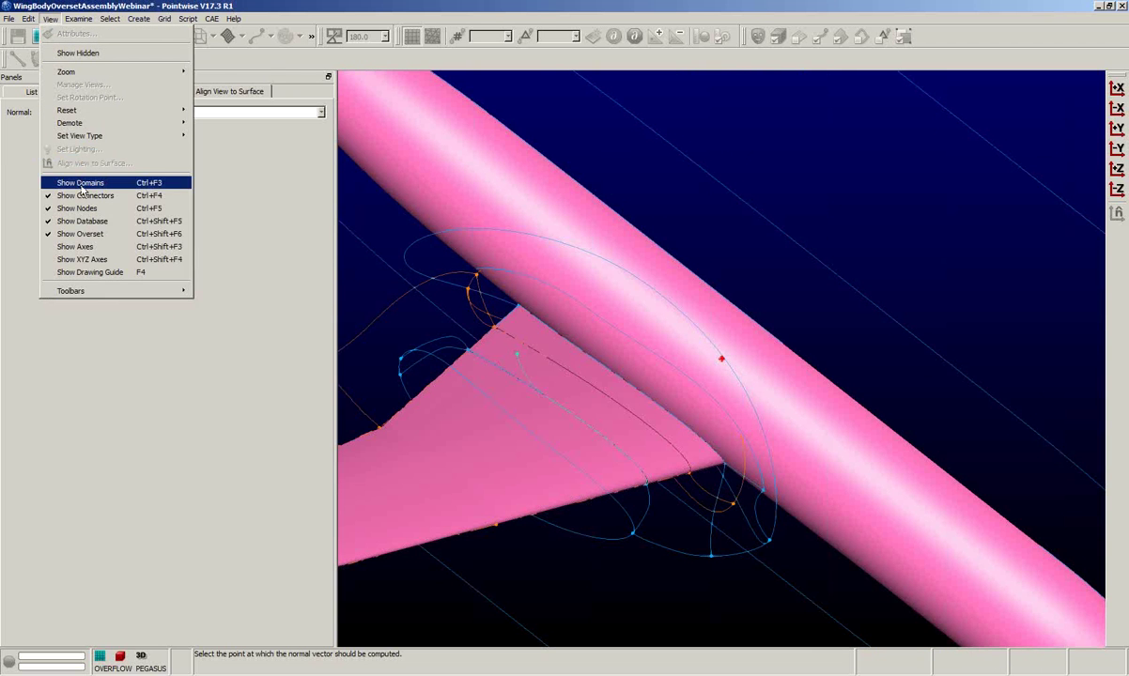
left_click(80, 185)
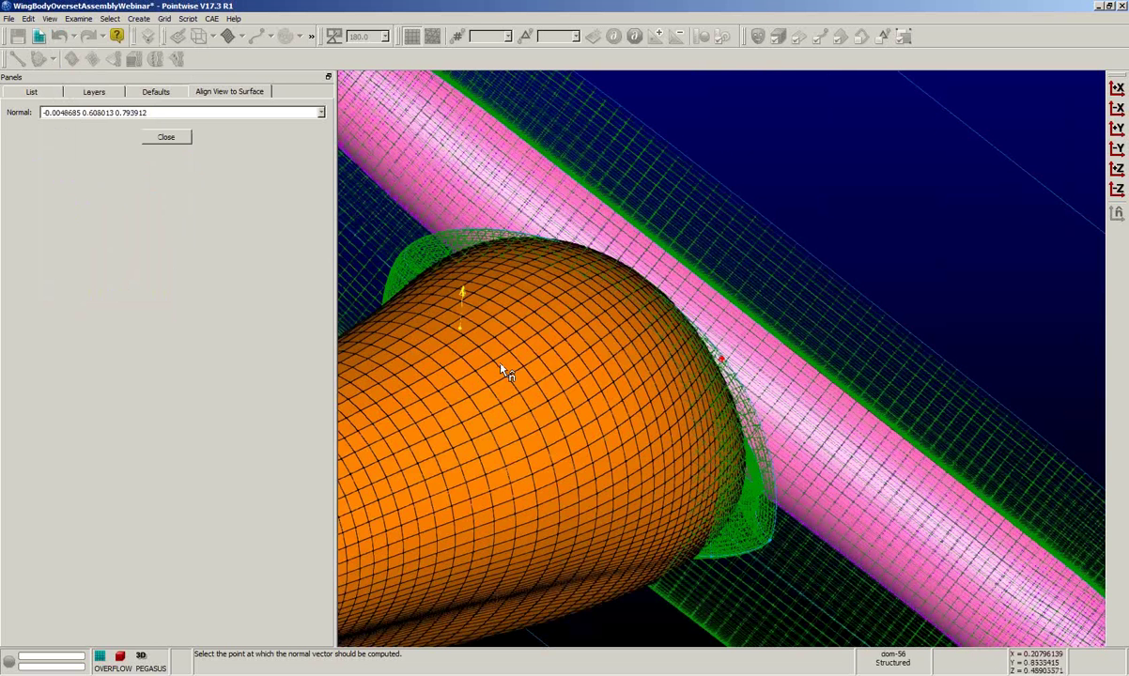
Align the view to the surface normal at a point near the narrow outboard end of the orange structured domain, and finish the alignment.
right_click_drag(604, 391, 680, 370, "shift")
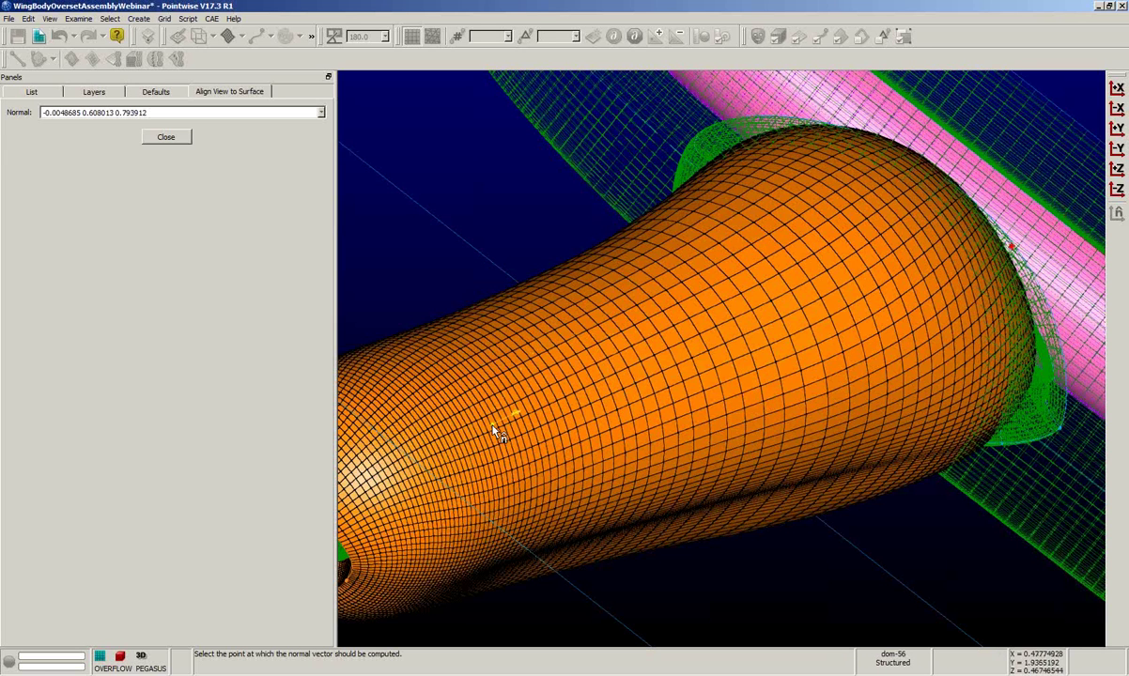
left_click(577, 454)
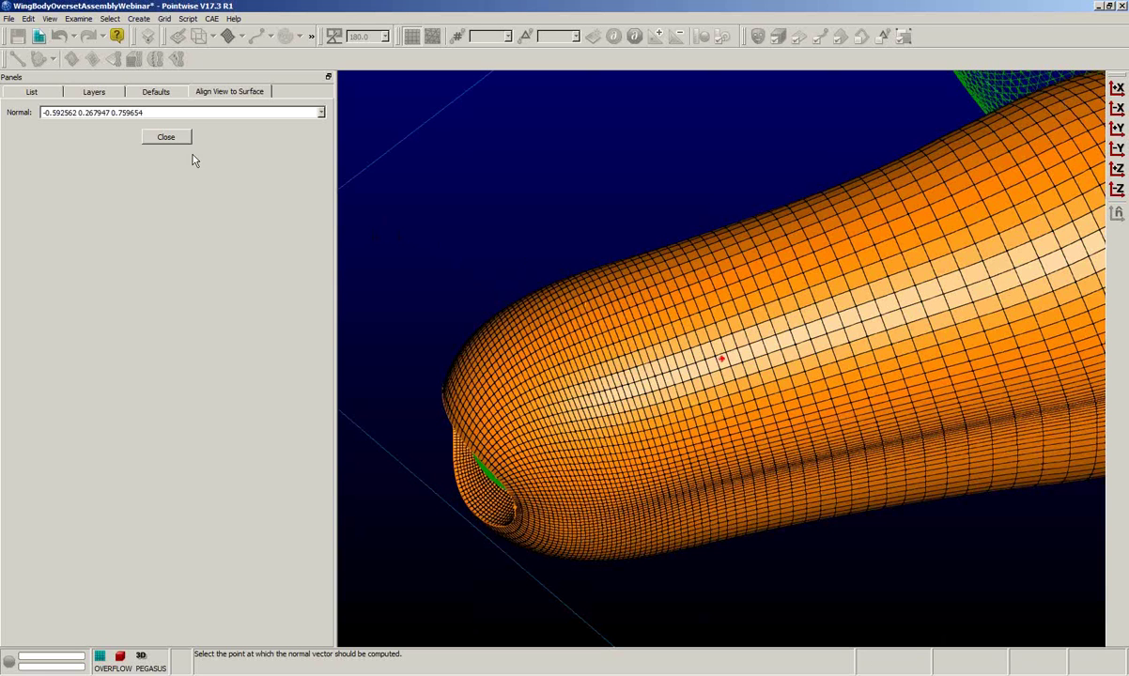
left_click(165, 138)
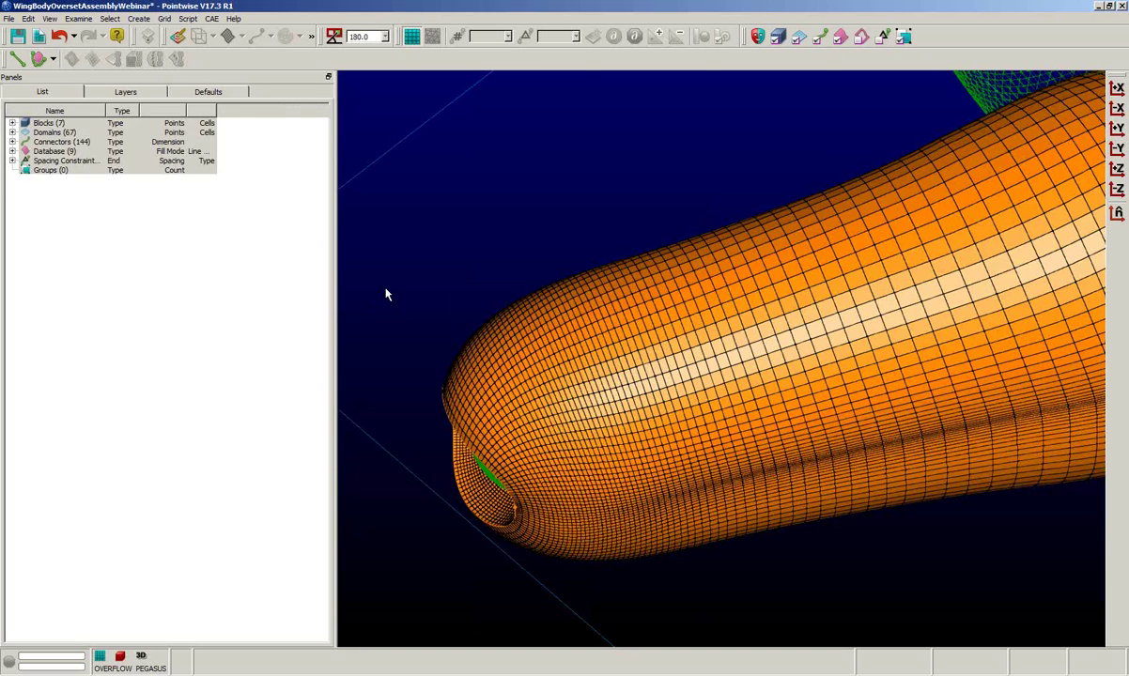
Switch to the Pointwise V17.3 New Features slide presentation and advance to the Overview slide.
key("alt+Tab")
key("alt+Tab")
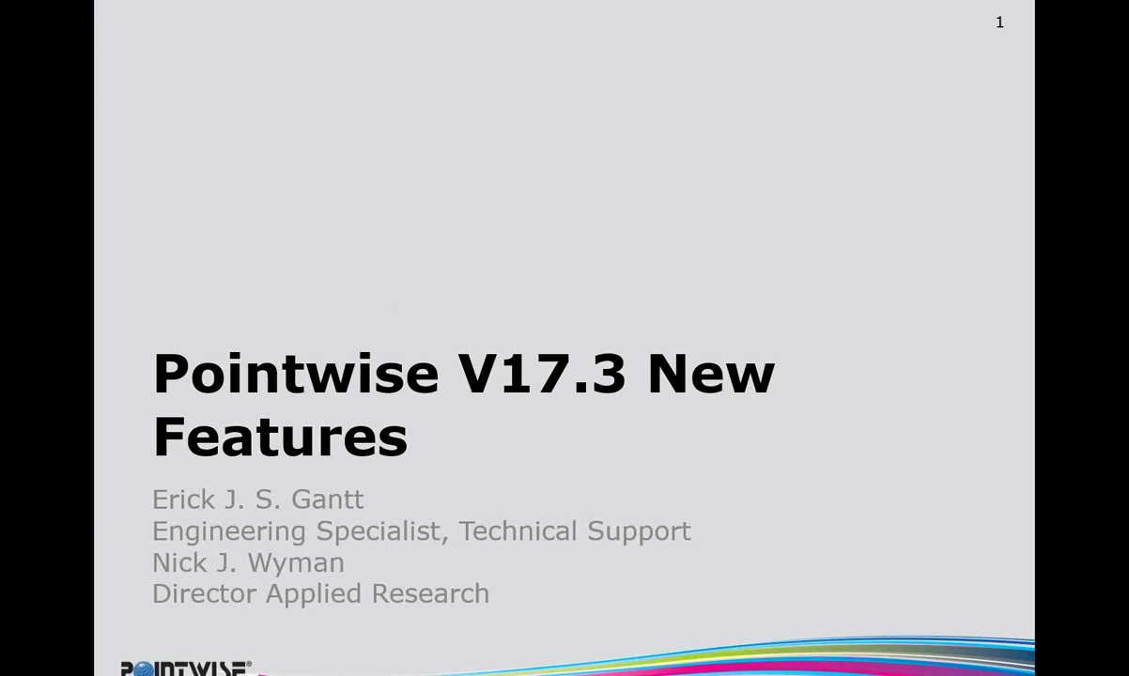
key("Right")
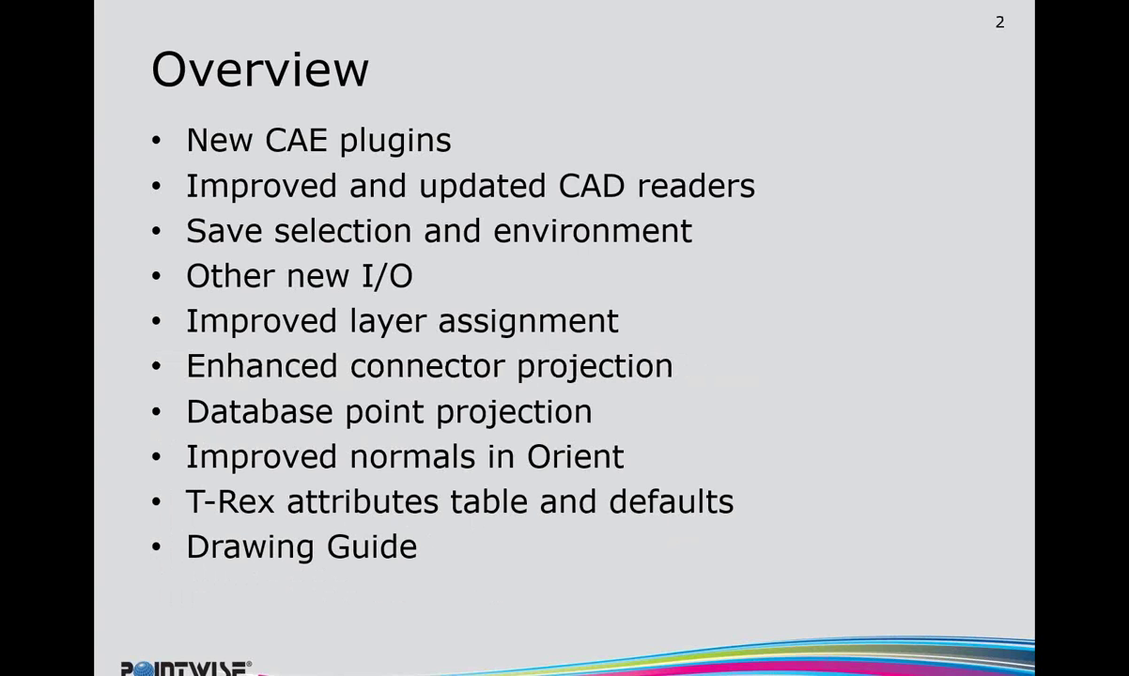